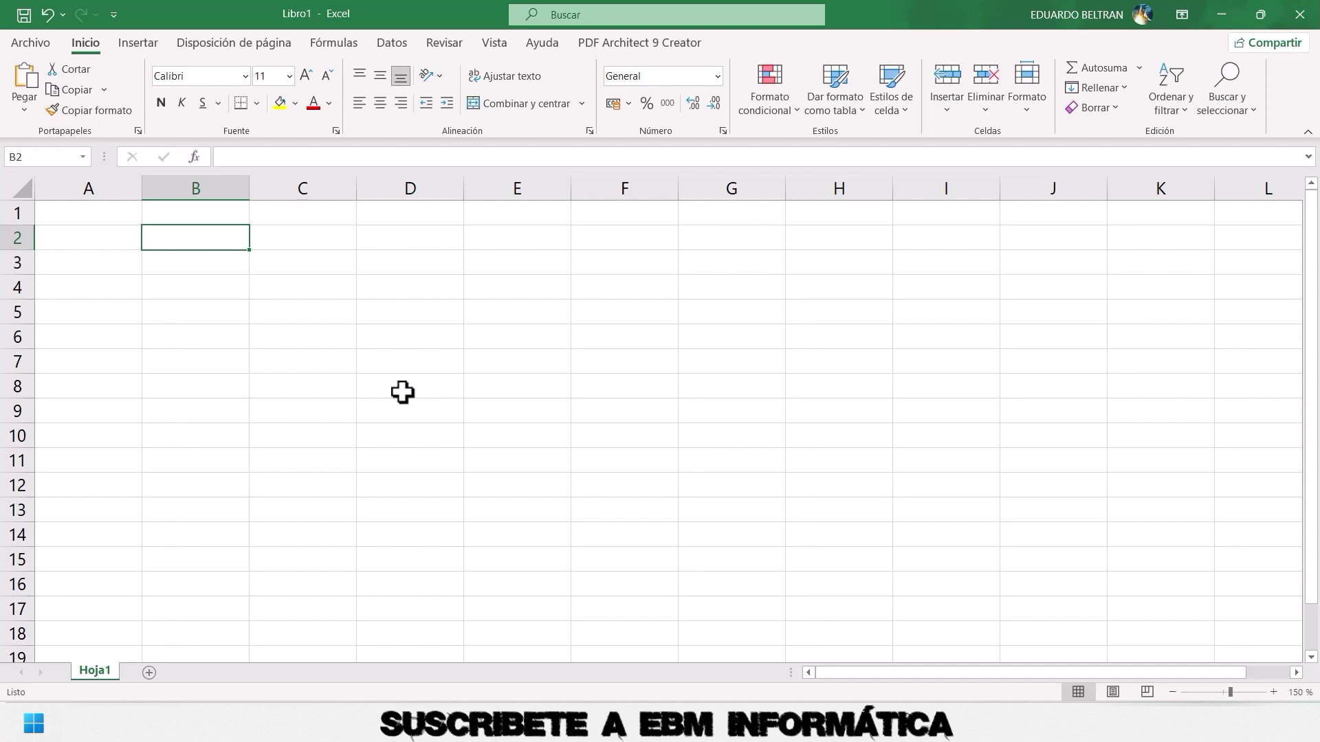
Step: Enter the names Juan, Pedro, Rosa and Miguel in A2:A5
click(101, 243)
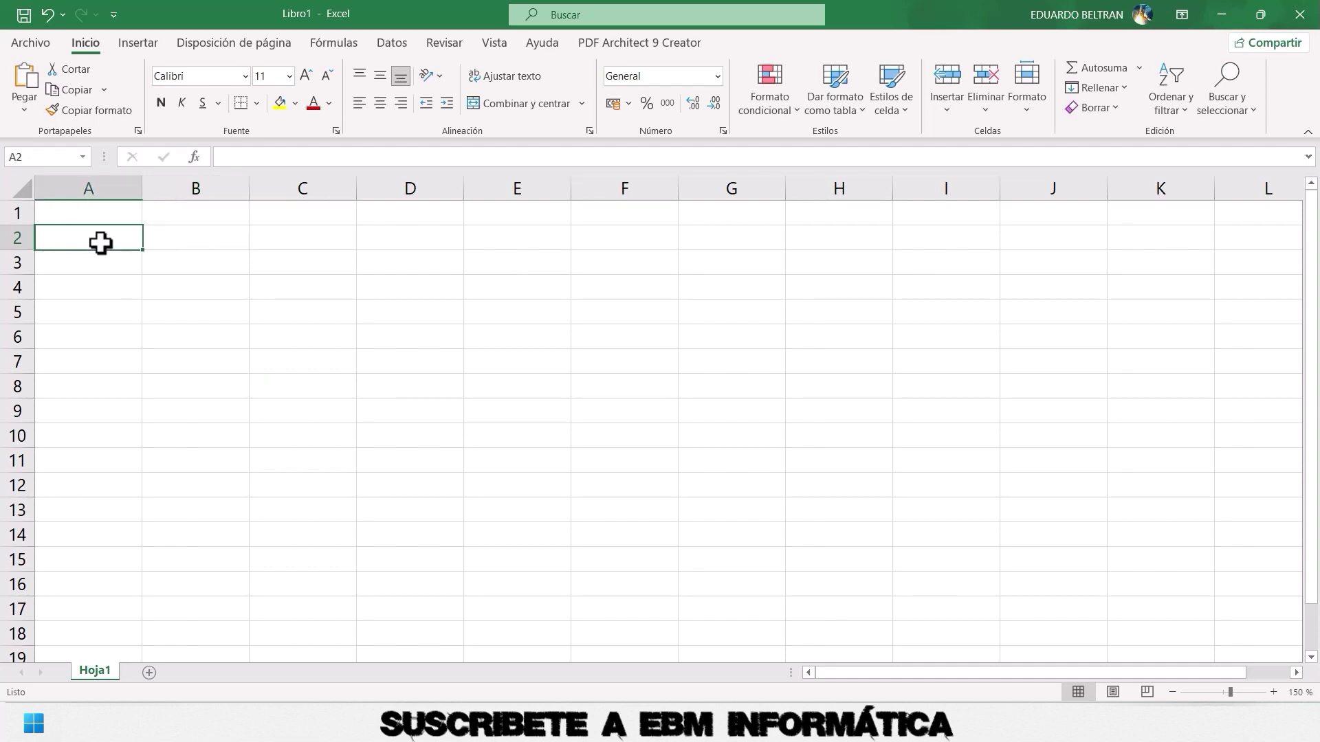
text(Juan)
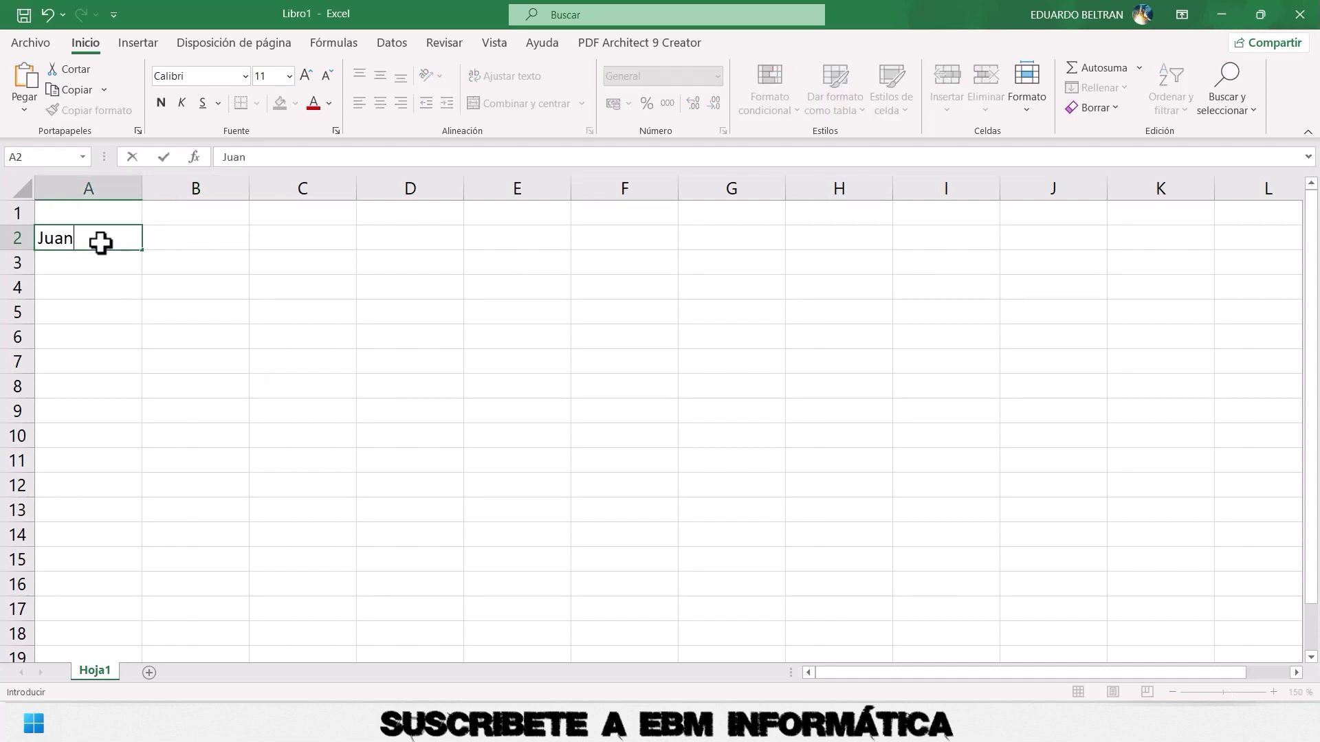
key(Return)
text(Pedr)
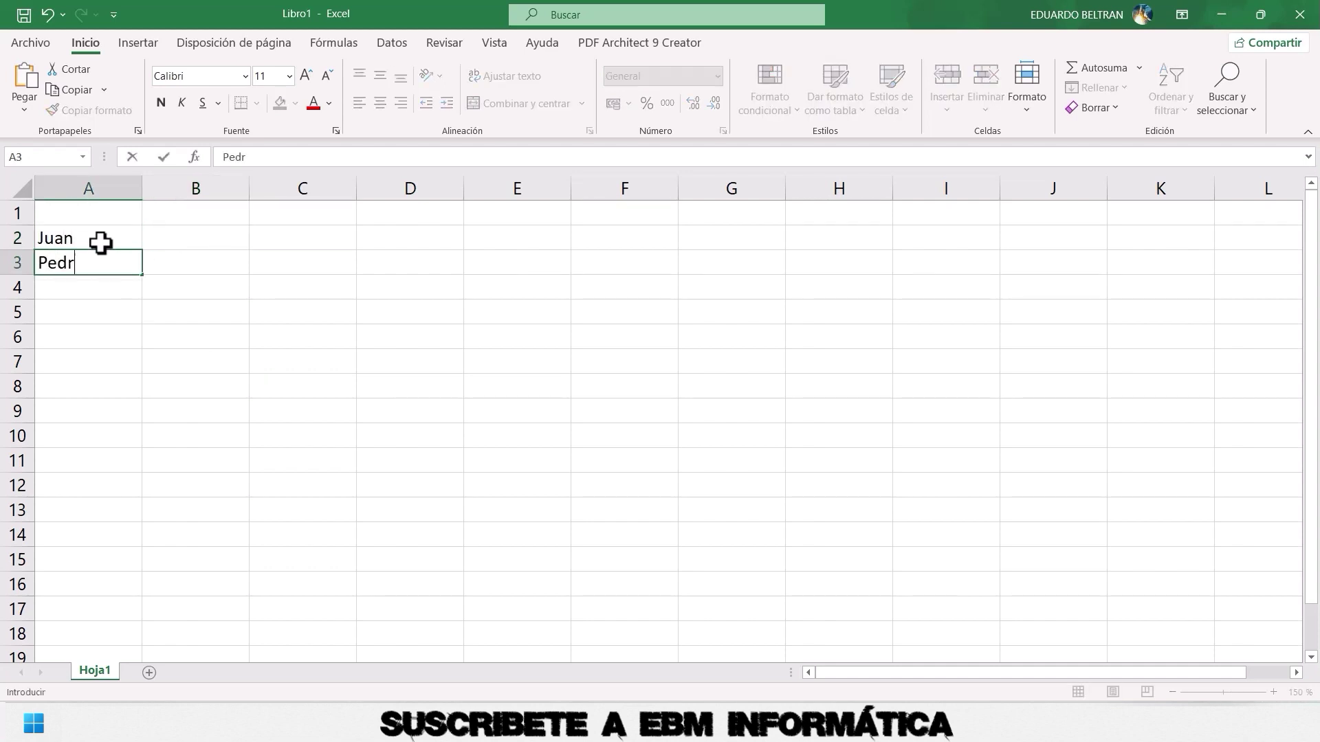
text(o)
key(Return)
text(Rosa)
key(Return)
text(Miguel)
key(Tab)
Step: Enter the values 10, 12, 14 and 15 in B2:B5
key(Up)
key(Up)
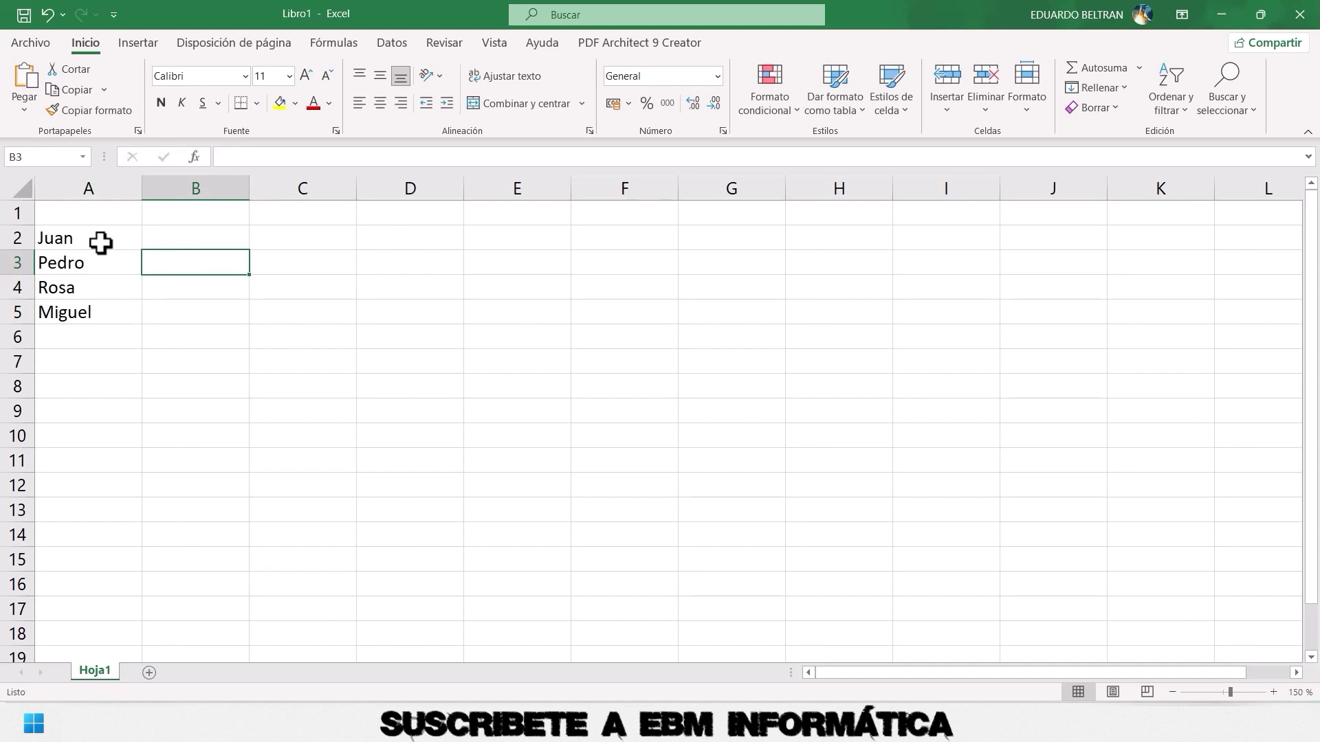
key(Up)
text(10)
key(Return)
text(12)
key(Return)
text(14)
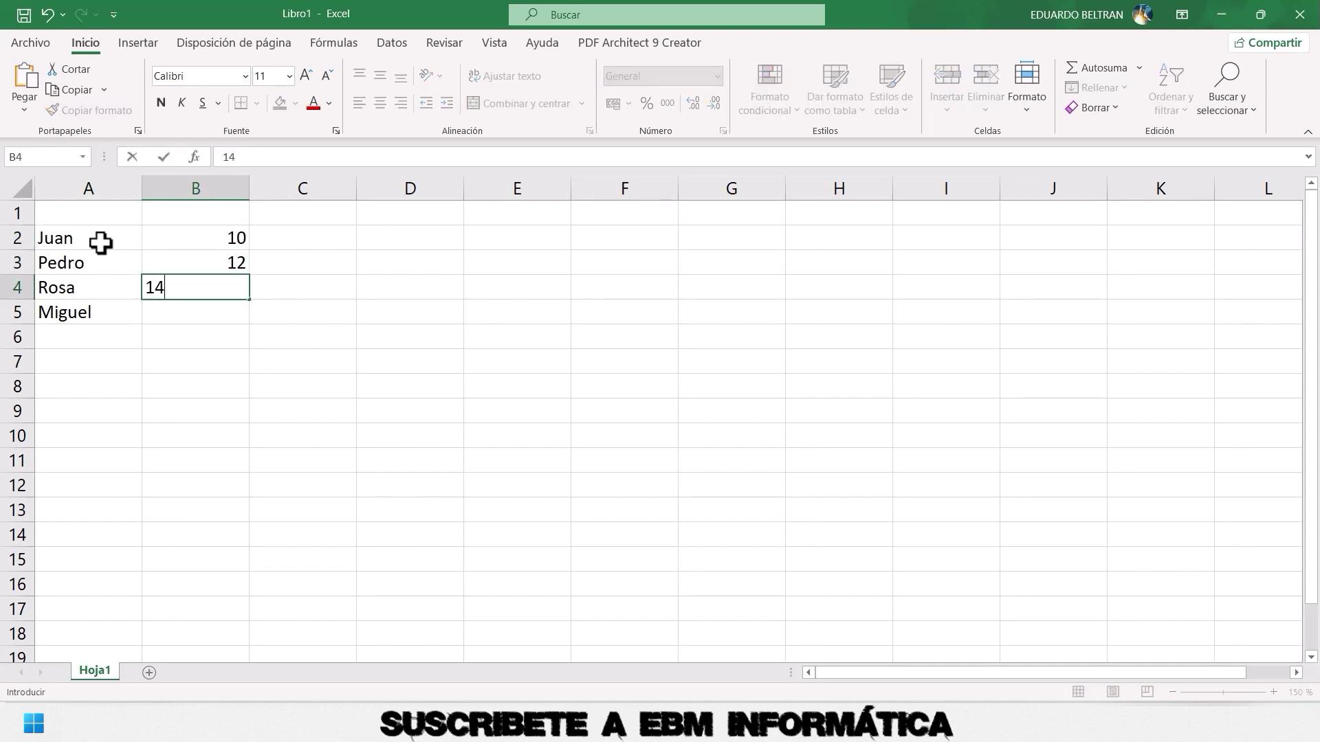
key(Return)
text(15)
key(Return)
Step: Type Pedro into cell C11, correcting the typo
key(Down)
key(Down)
key(Down)
key(Up)
key(Up)
key(Up)
key(Up)
key(Up)
key(Up)
key(Up)
key(Up)
key(Down)
key(Down)
key(Down)
key(Down)
key(Down)
key(Down)
key(Down)
key(Right)
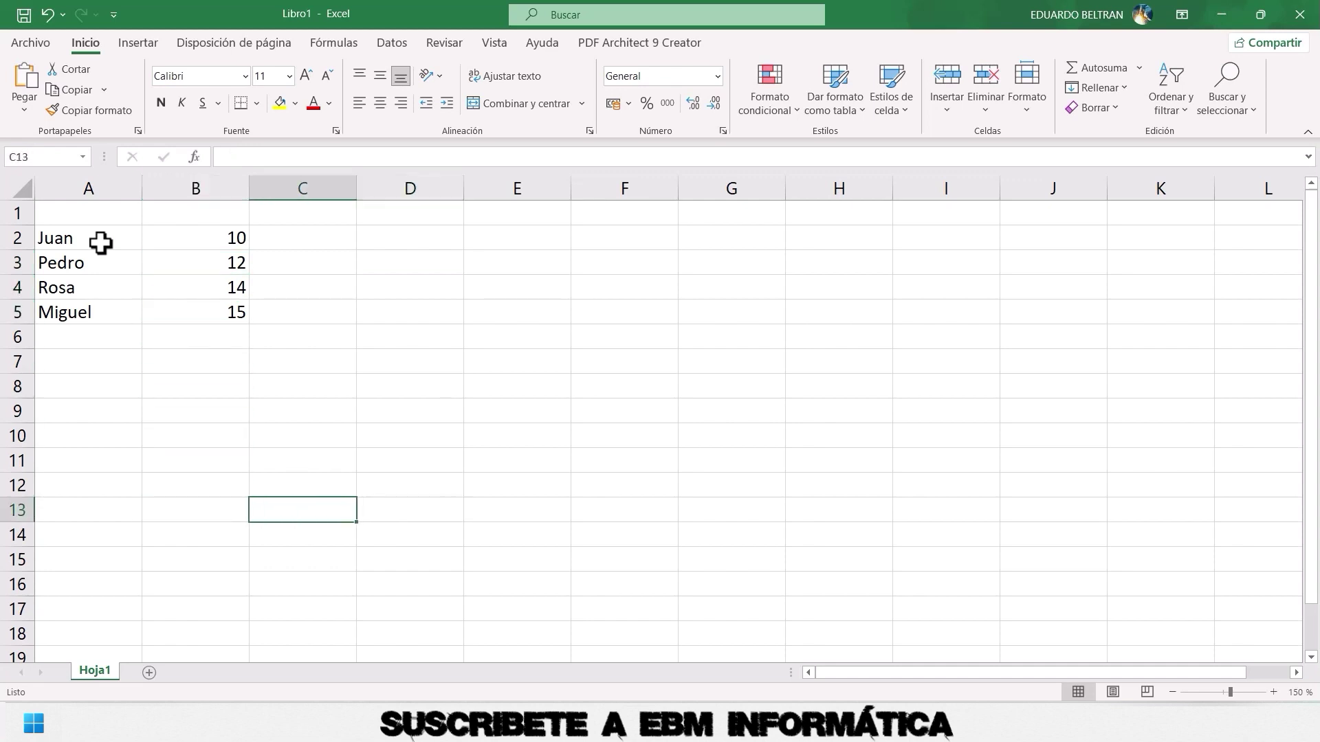
key(Up)
key(Up)
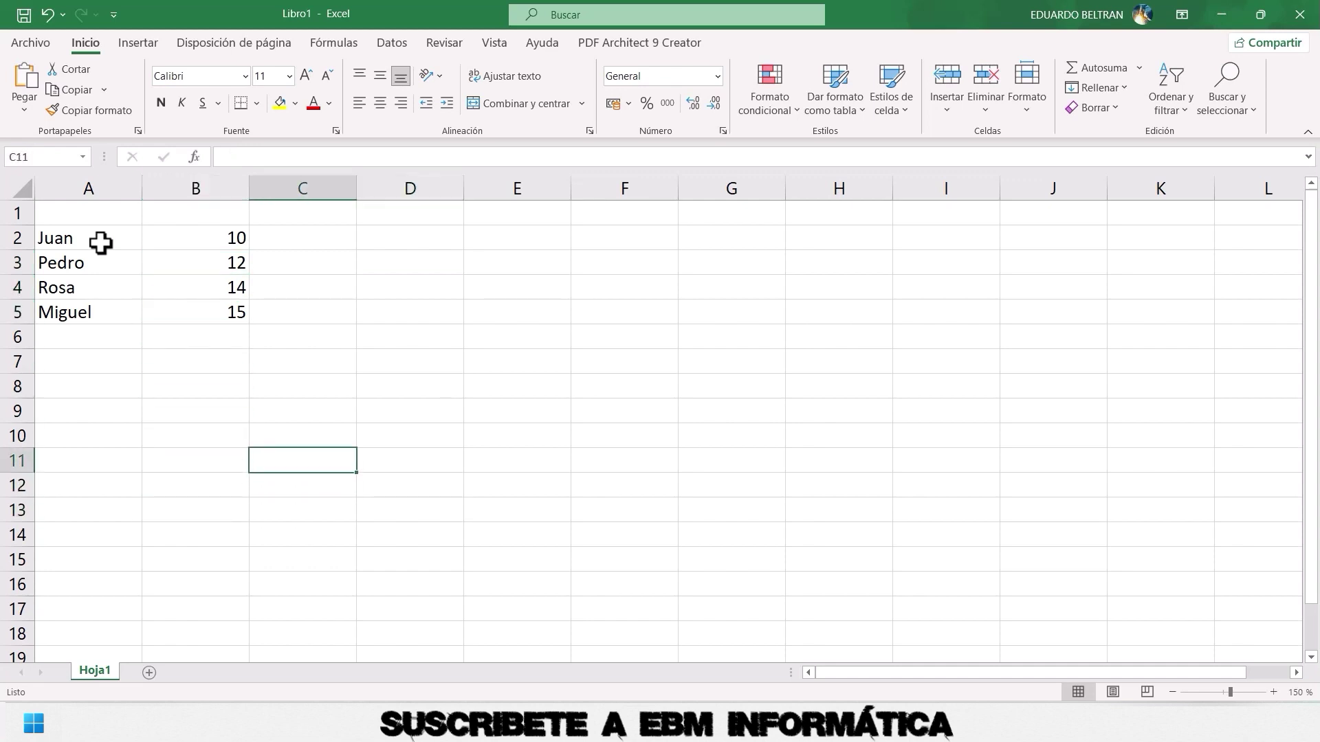
text(Prdrpo)
key(BackSpace)
key(BackSpace)
key(BackSpace)
key(BackSpace)
key(BackSpace)
text(edro)
key(Tab)
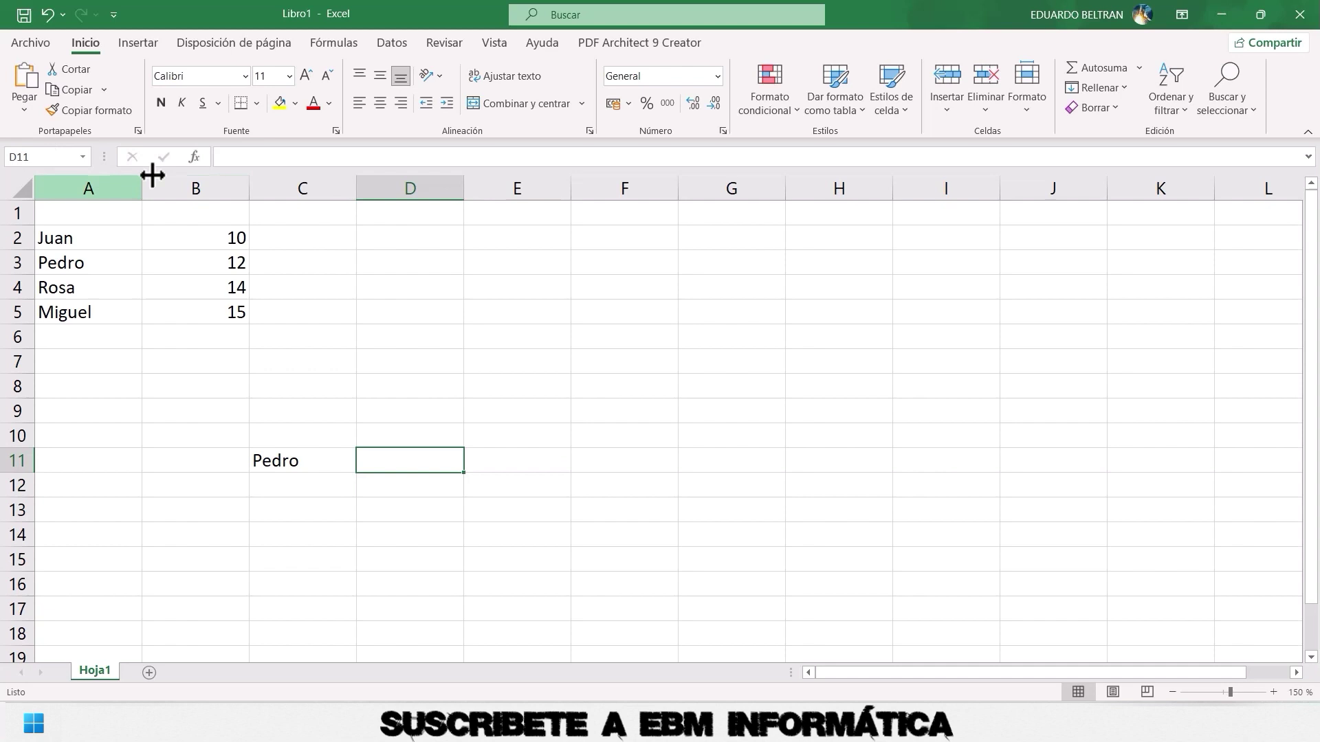
Step: Insert the BUSCARV function into D11 from the Búsqueda y referencia category
click(195, 158)
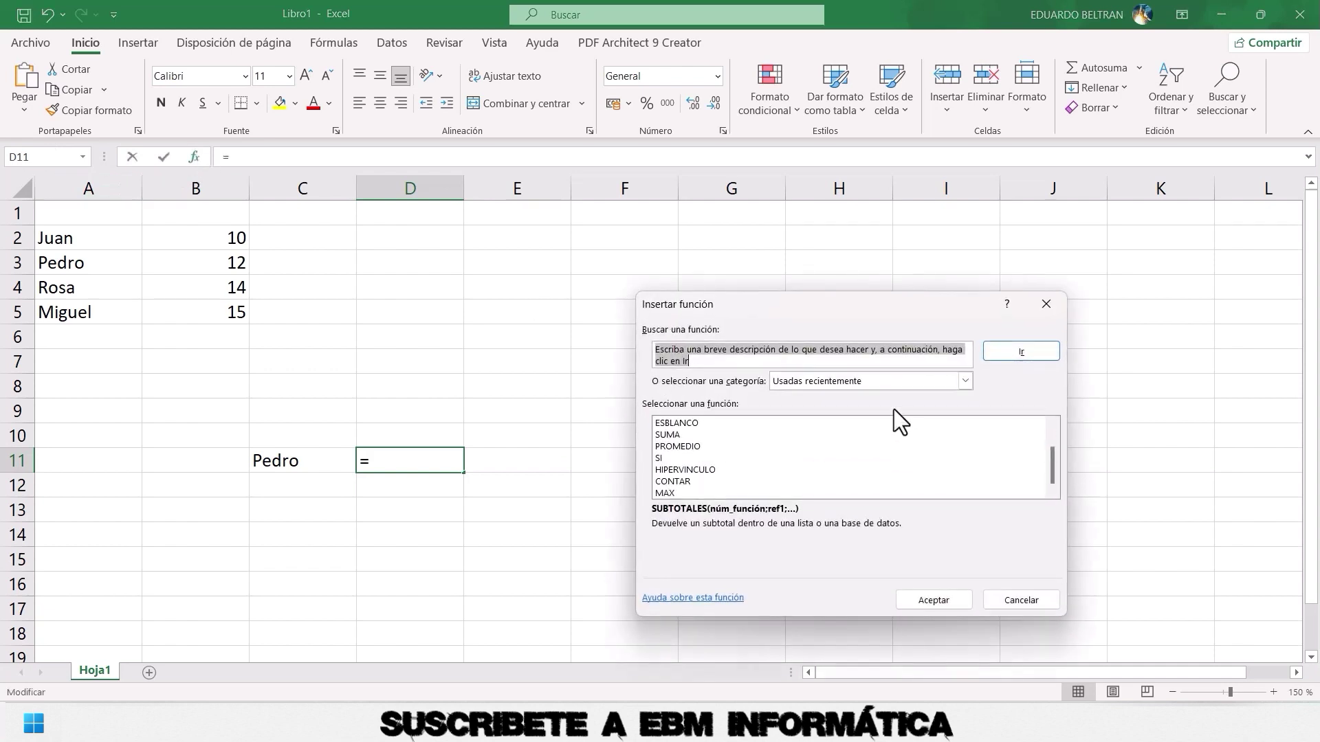
click(970, 380)
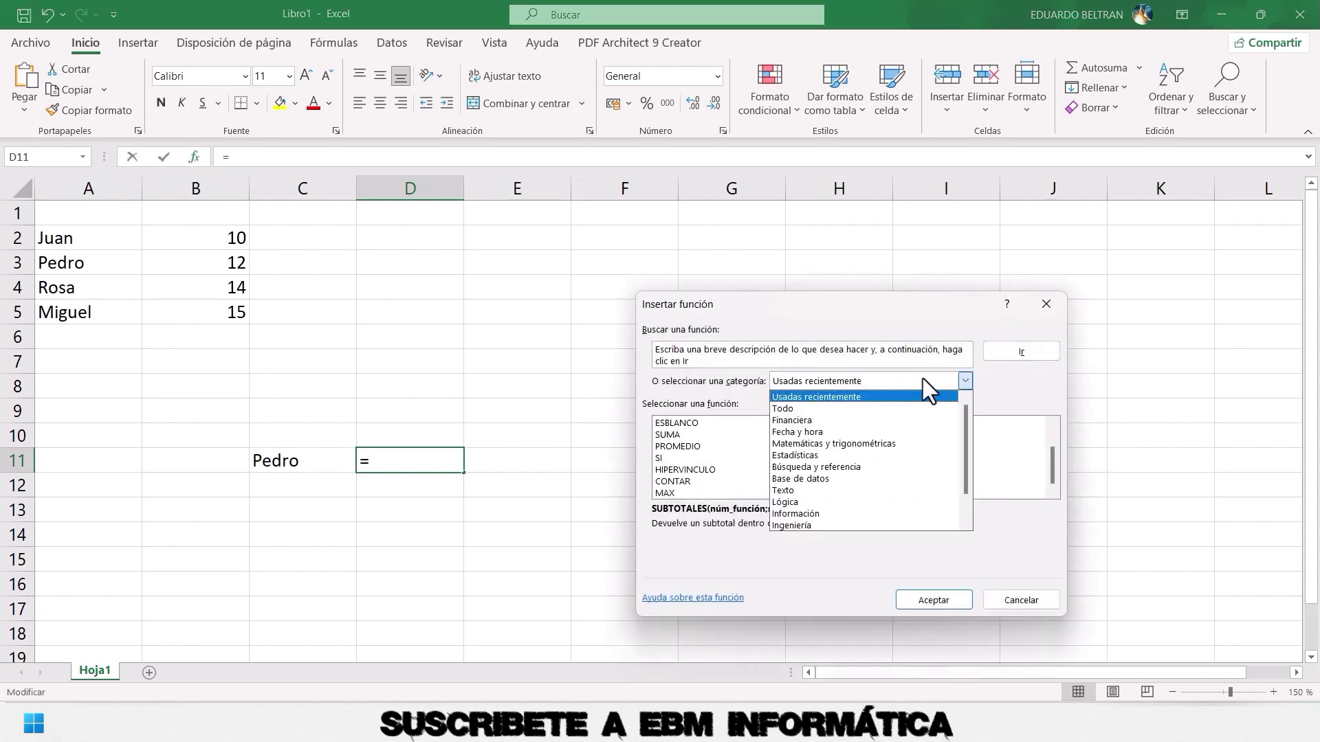
click(850, 467)
click(700, 458)
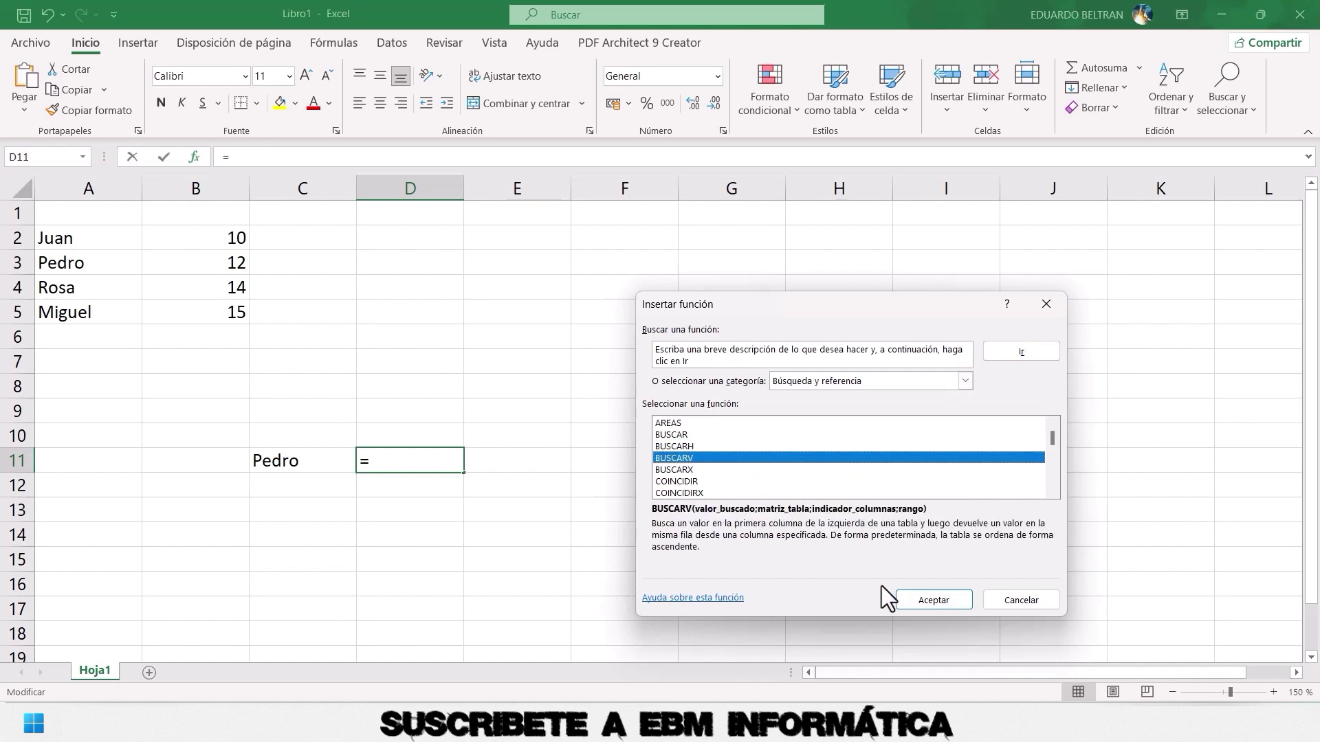
click(922, 600)
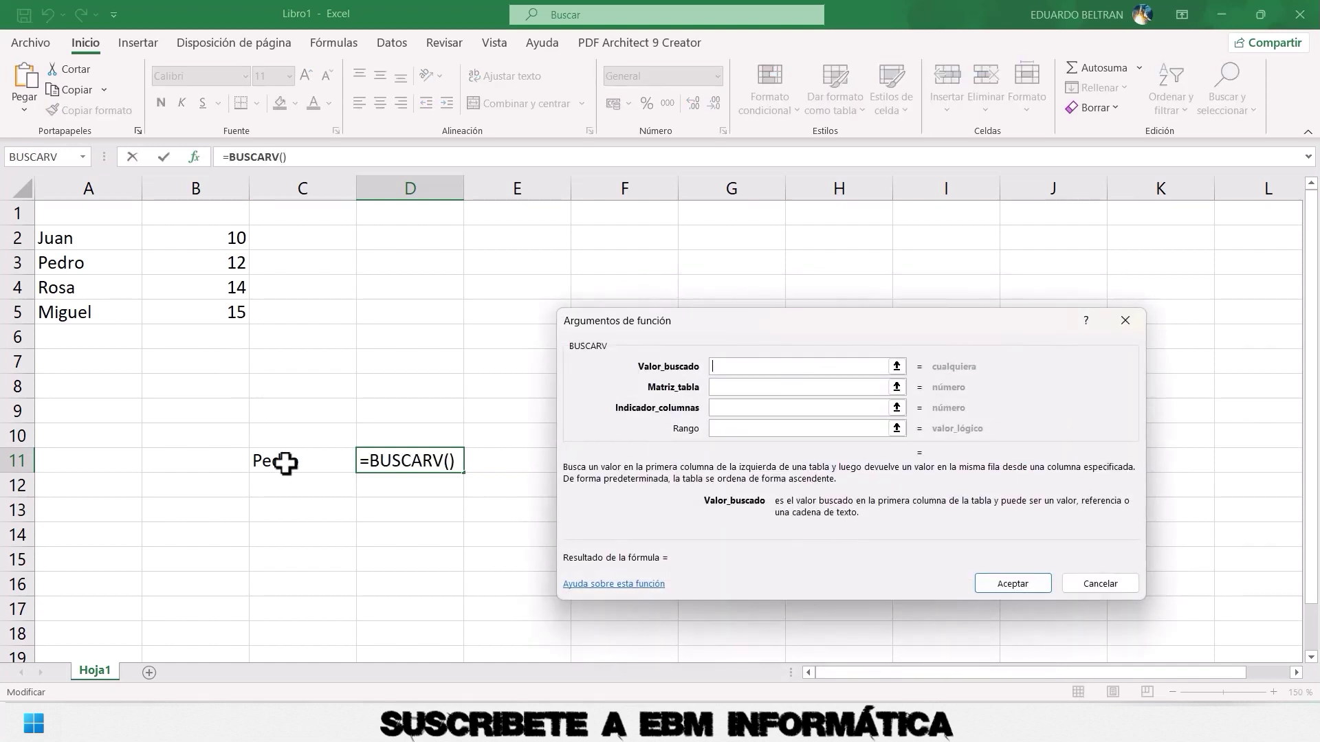
Step: Fill BUSCARV with C11, $A$2:$B$5, 2 and falso so D11 returns 12
click(286, 462)
drag(73, 239, 230, 312)
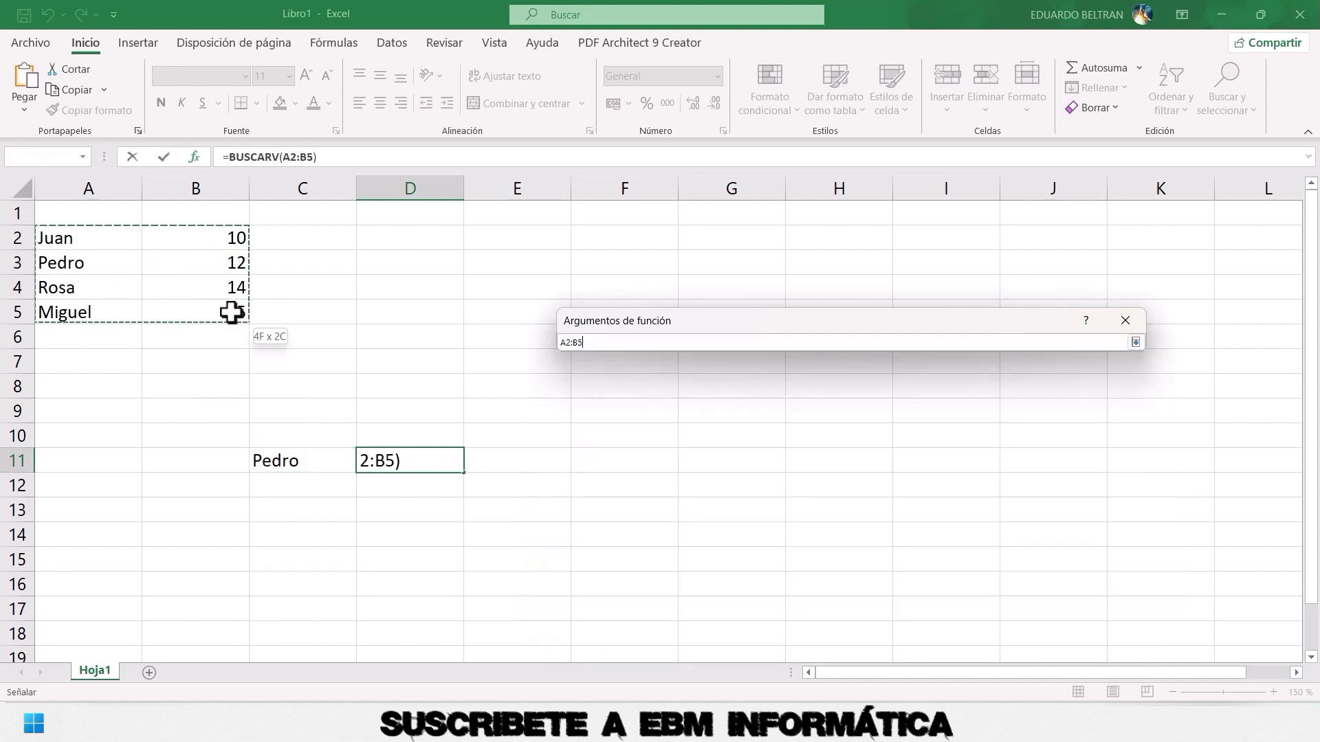
drag(762, 366, 708, 367)
key(BackSpace)
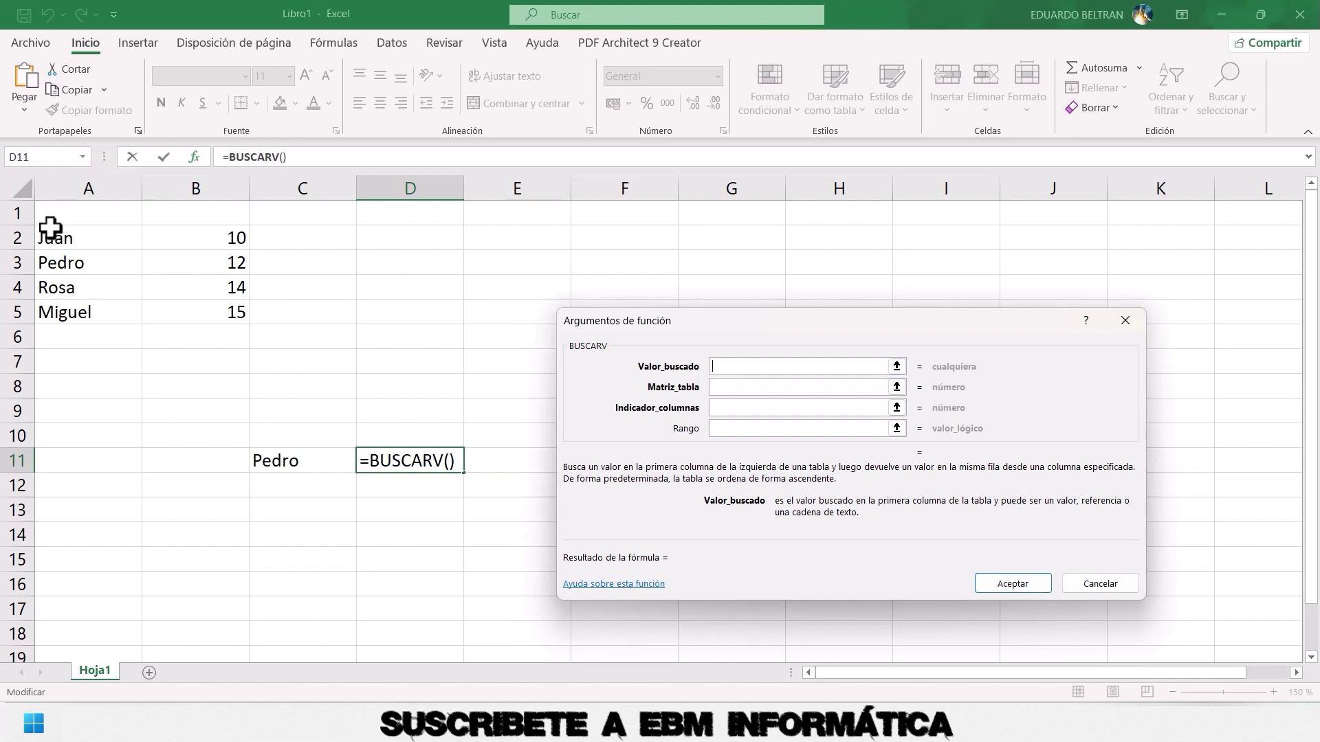
click(298, 461)
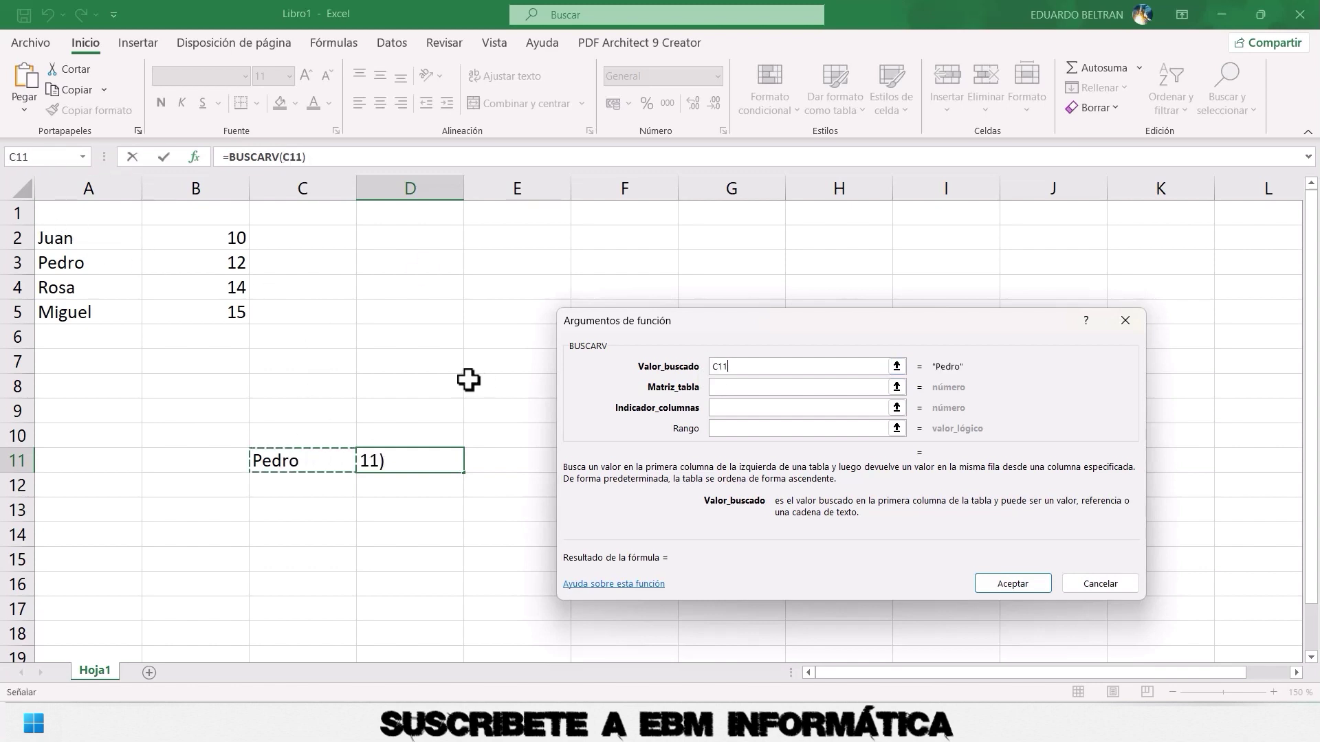
click(763, 386)
drag(75, 240, 213, 309)
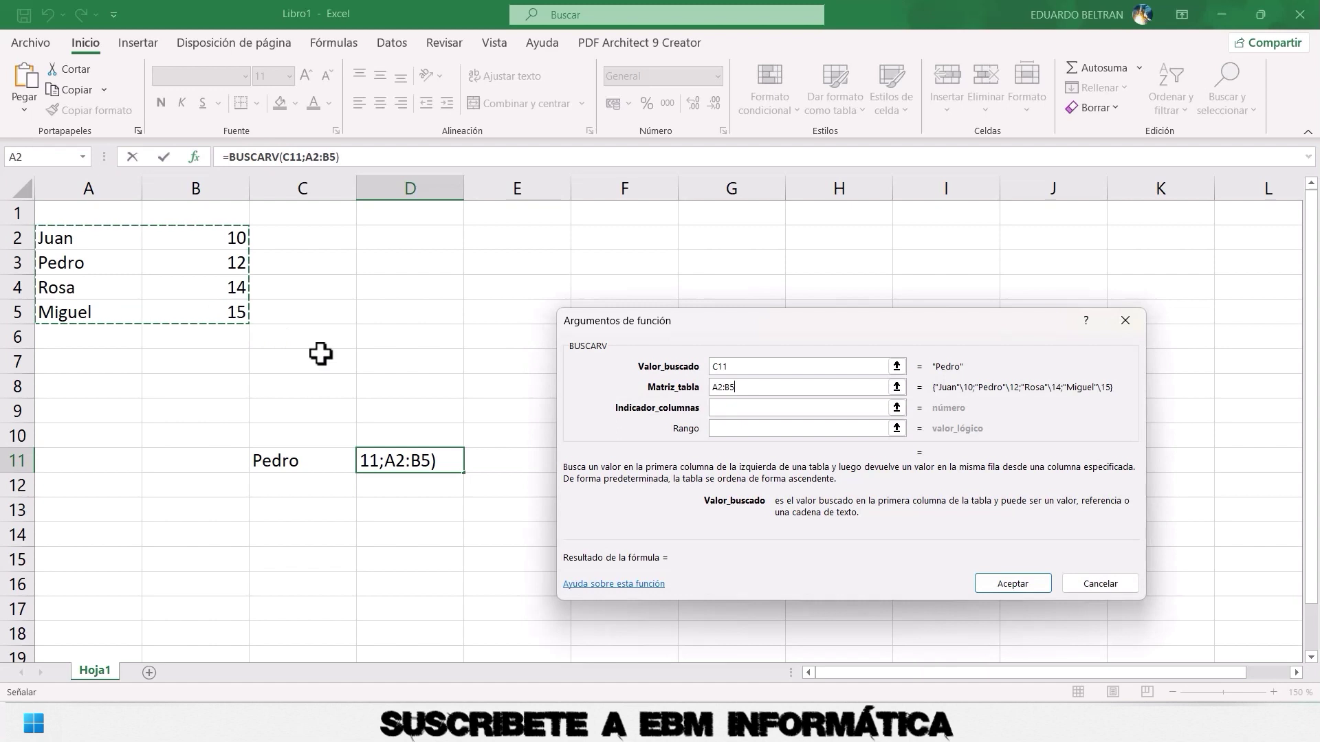
key(F4)
click(745, 411)
text(2)
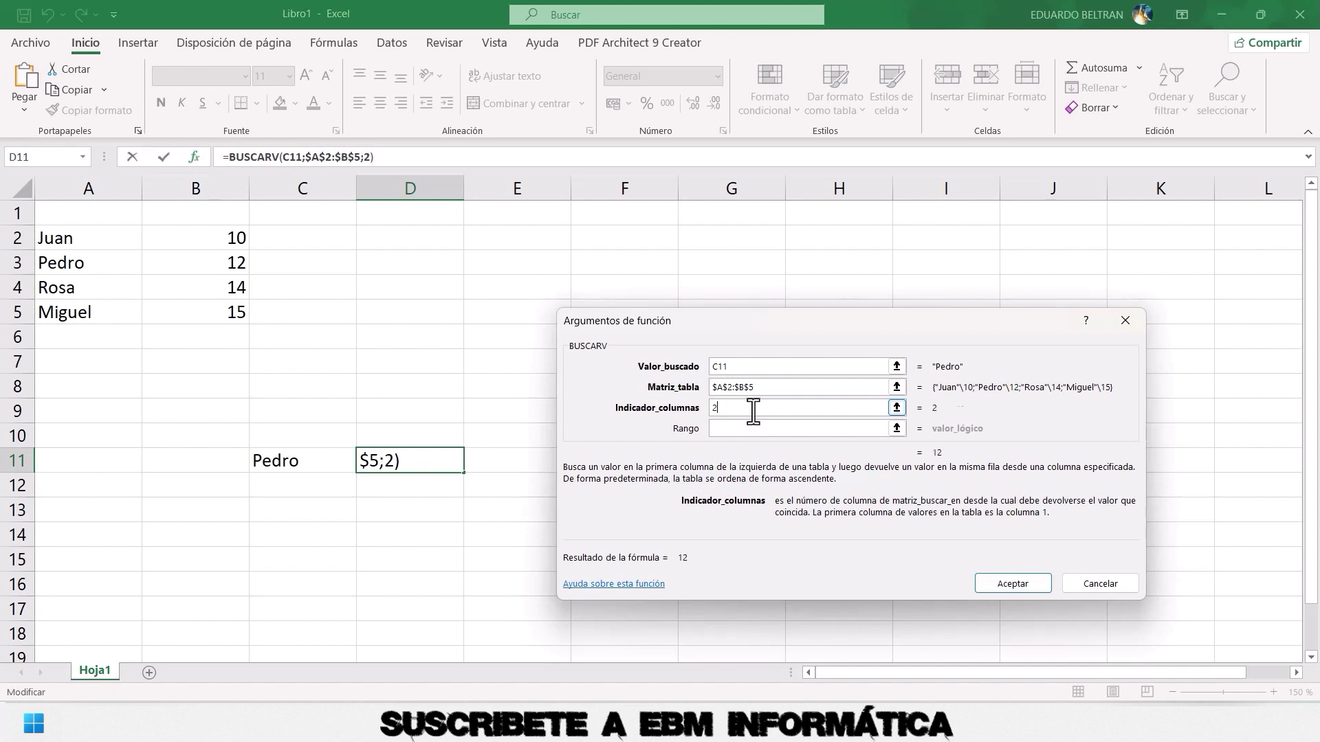
click(752, 428)
text(falso)
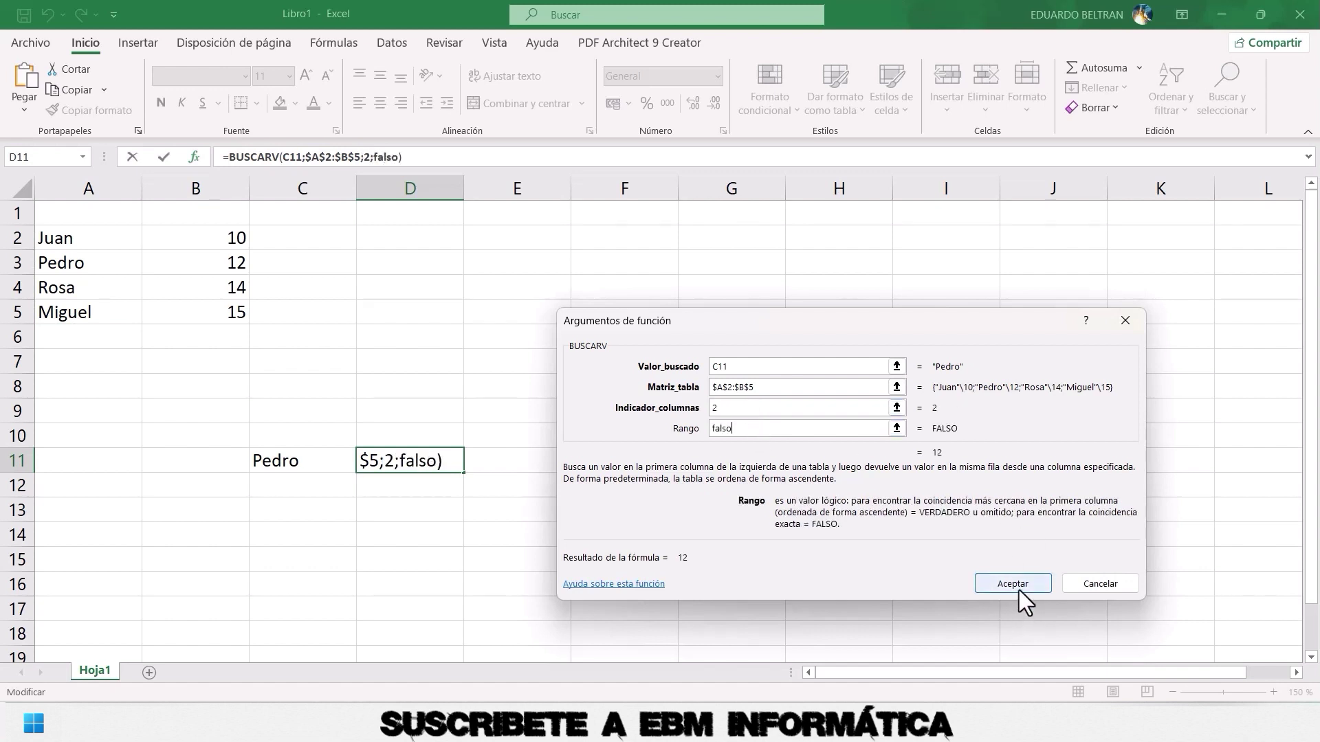
click(1019, 590)
click(315, 462)
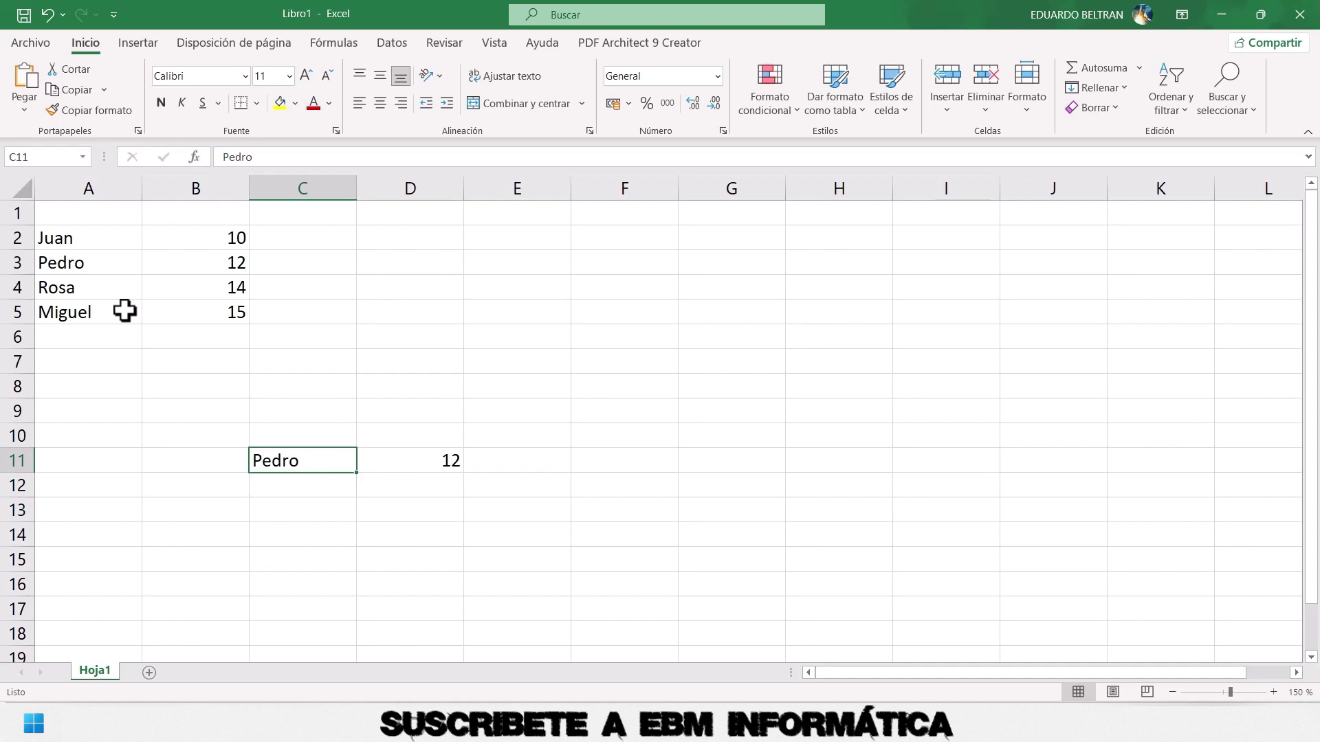
Step: Test the lookup with Jose, then Rosa, in C11, undoing back to Jose
text(Jose)
key(Return)
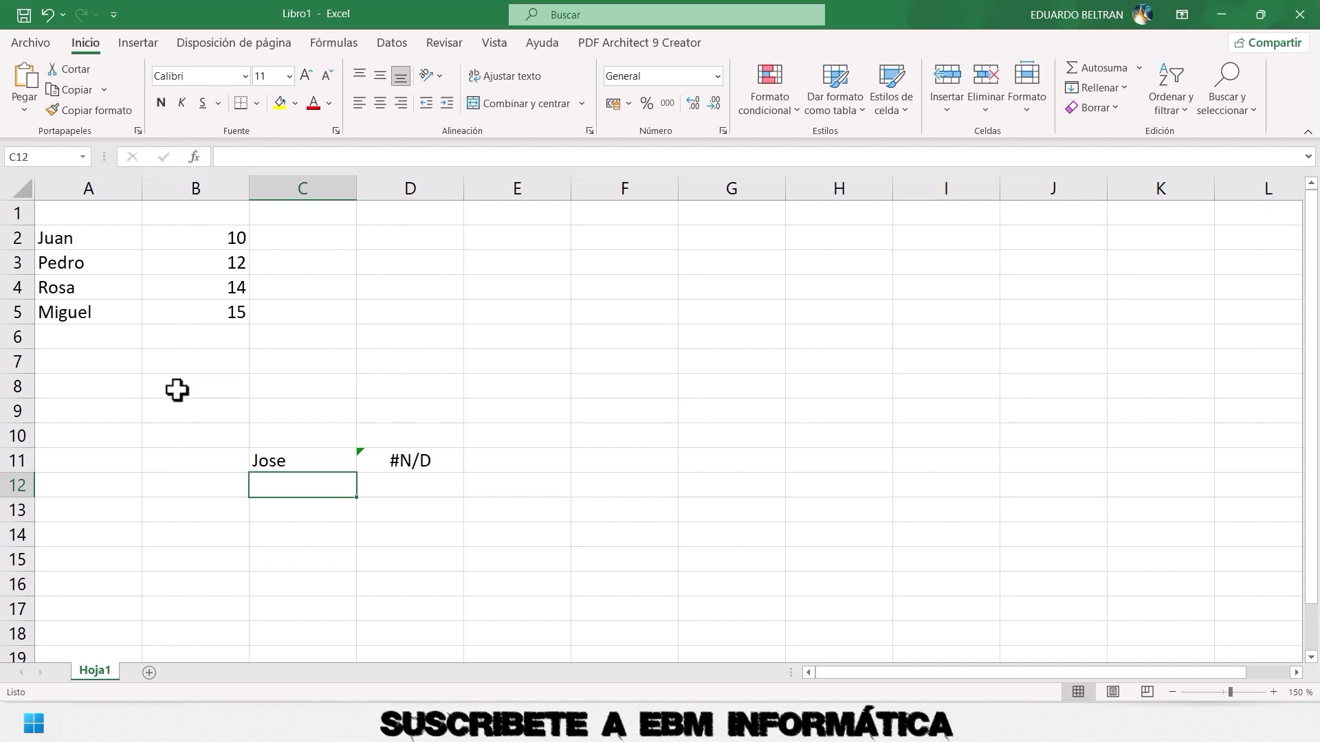
key(Up)
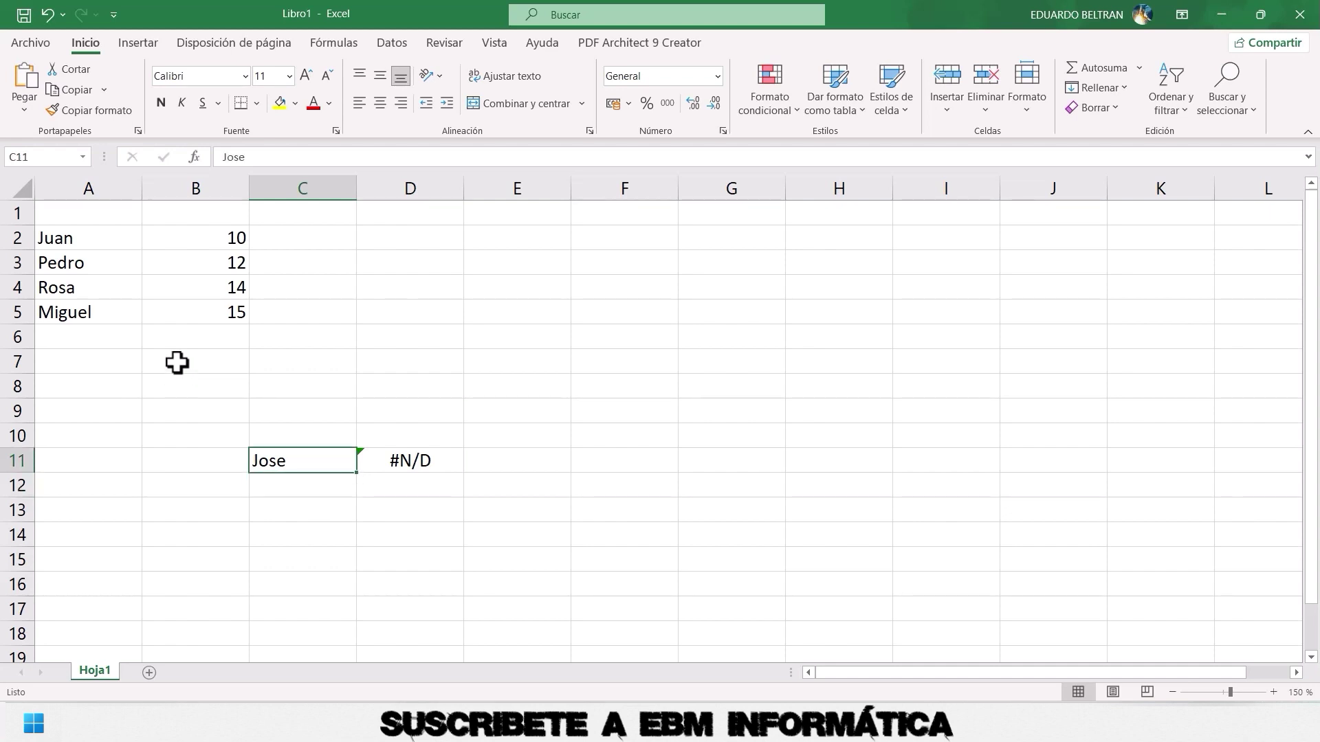
text(Rosa)
key(Return)
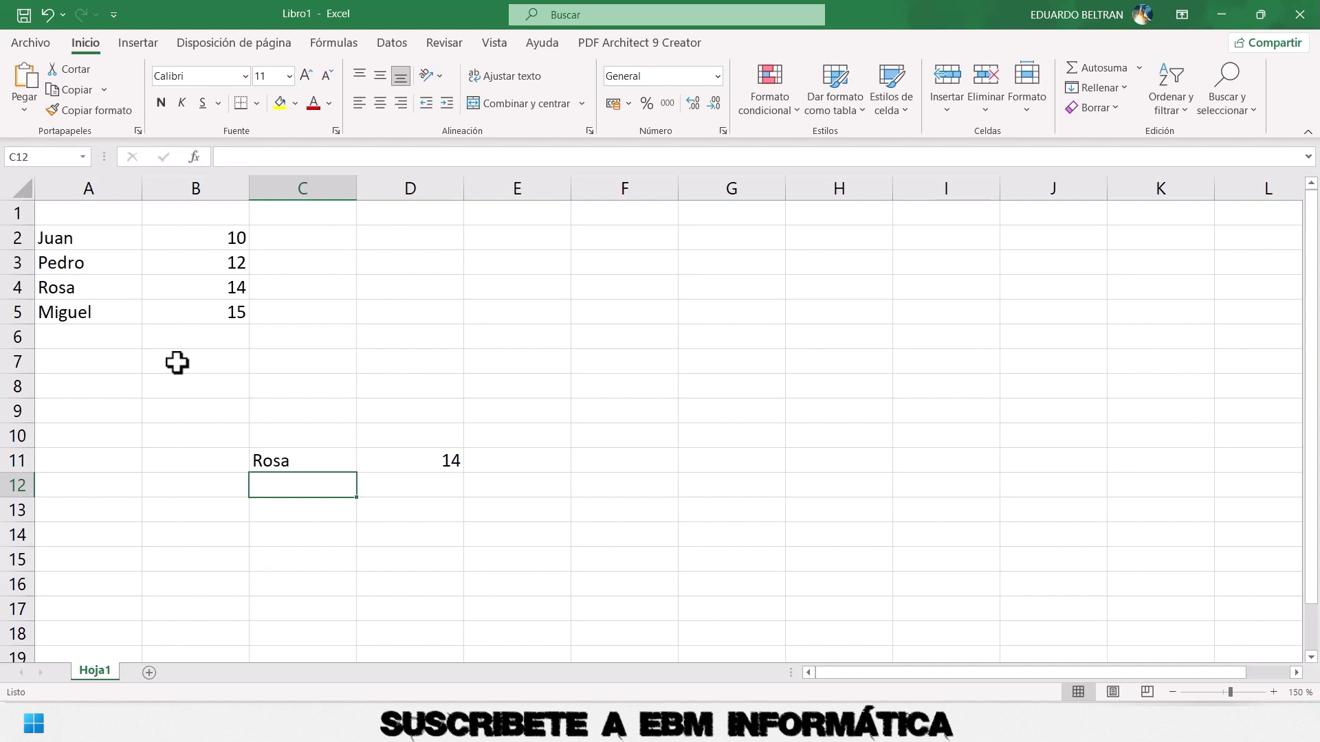
key(ctrl+z)
click(434, 459)
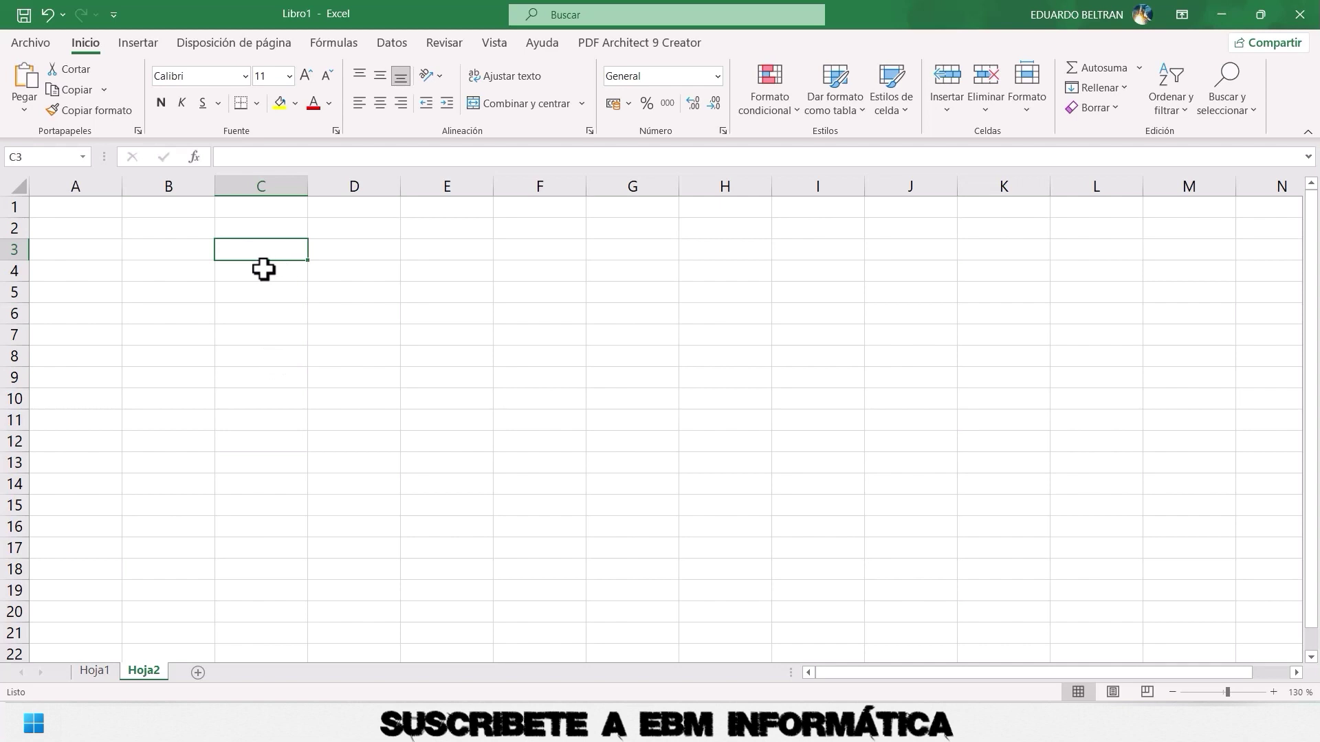
Step: Enter 4564/5456, 456/'sin datos' and 1132/4654 into rows 3–5 of columns C and D
text(4564)
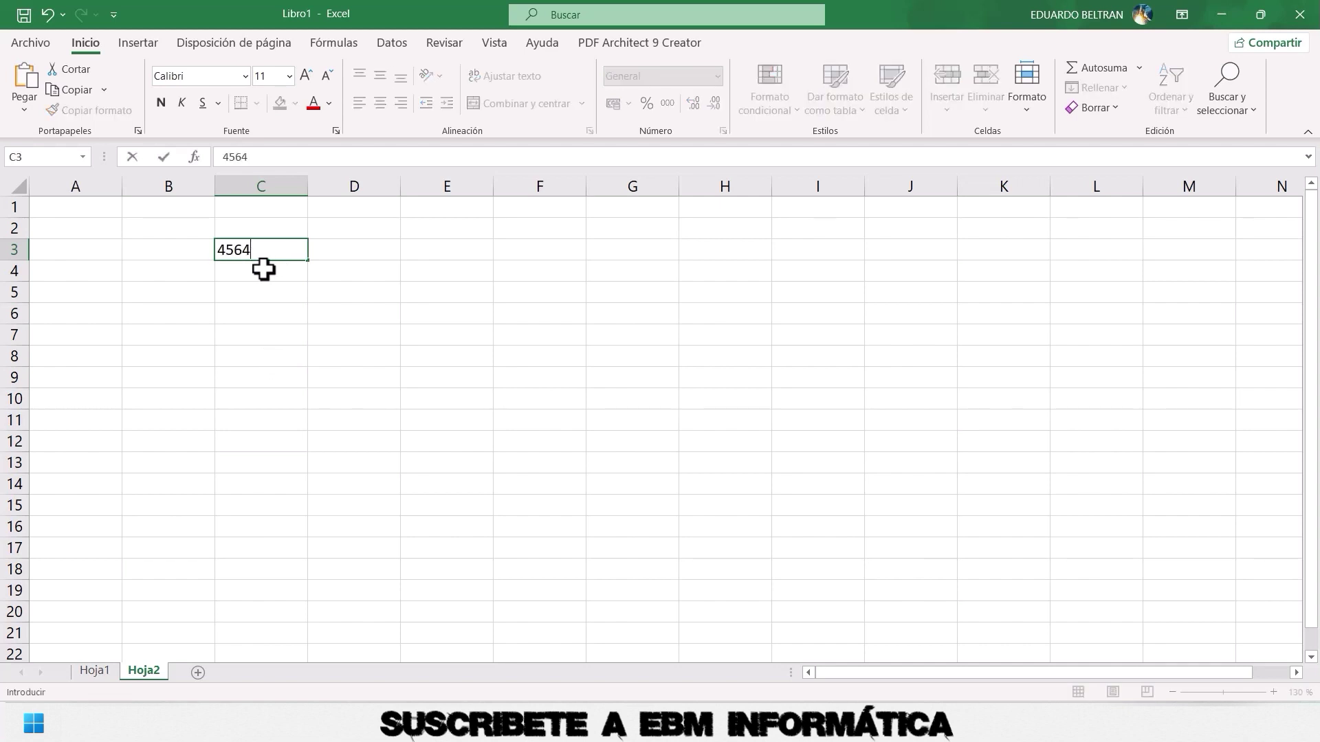
key(Tab)
text(5456)
key(Return)
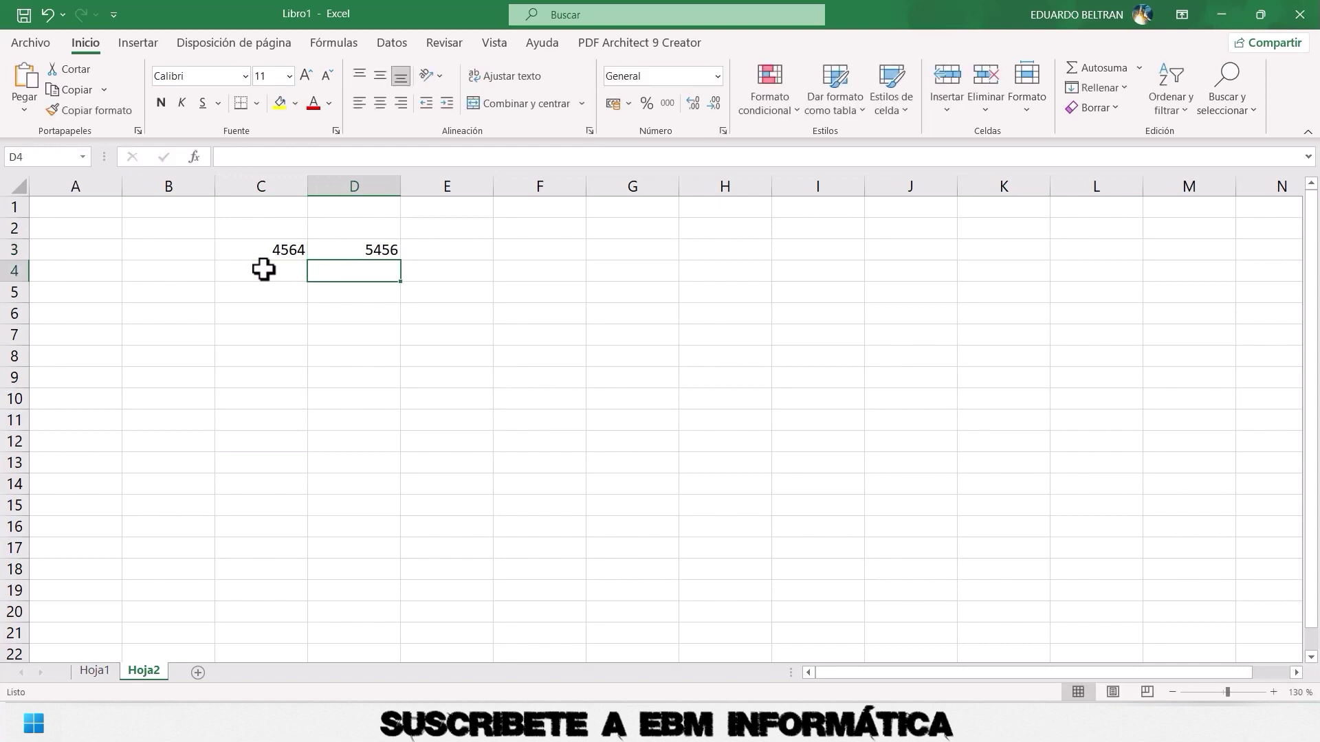
click(263, 270)
text(456)
key(Tab)
text(sin datos)
key(Return)
text(1132)
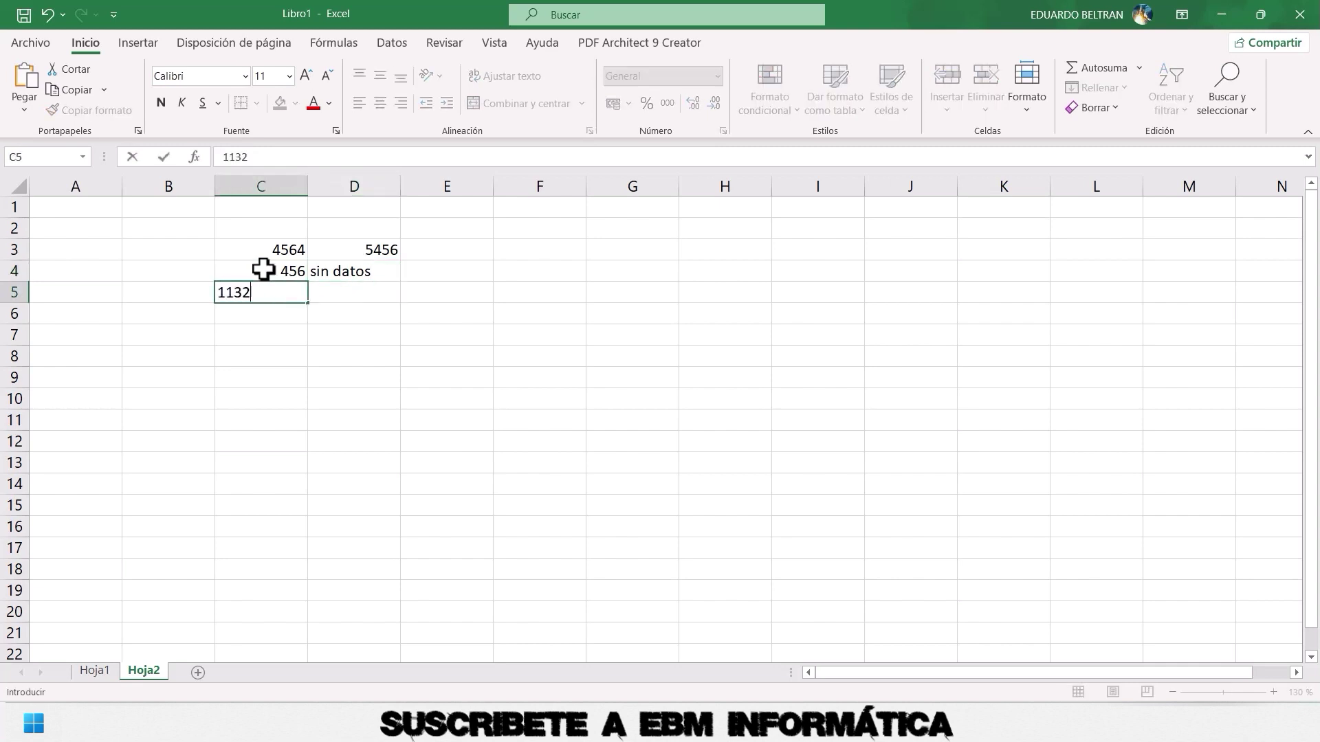
key(Tab)
text(4654)
key(Tab)
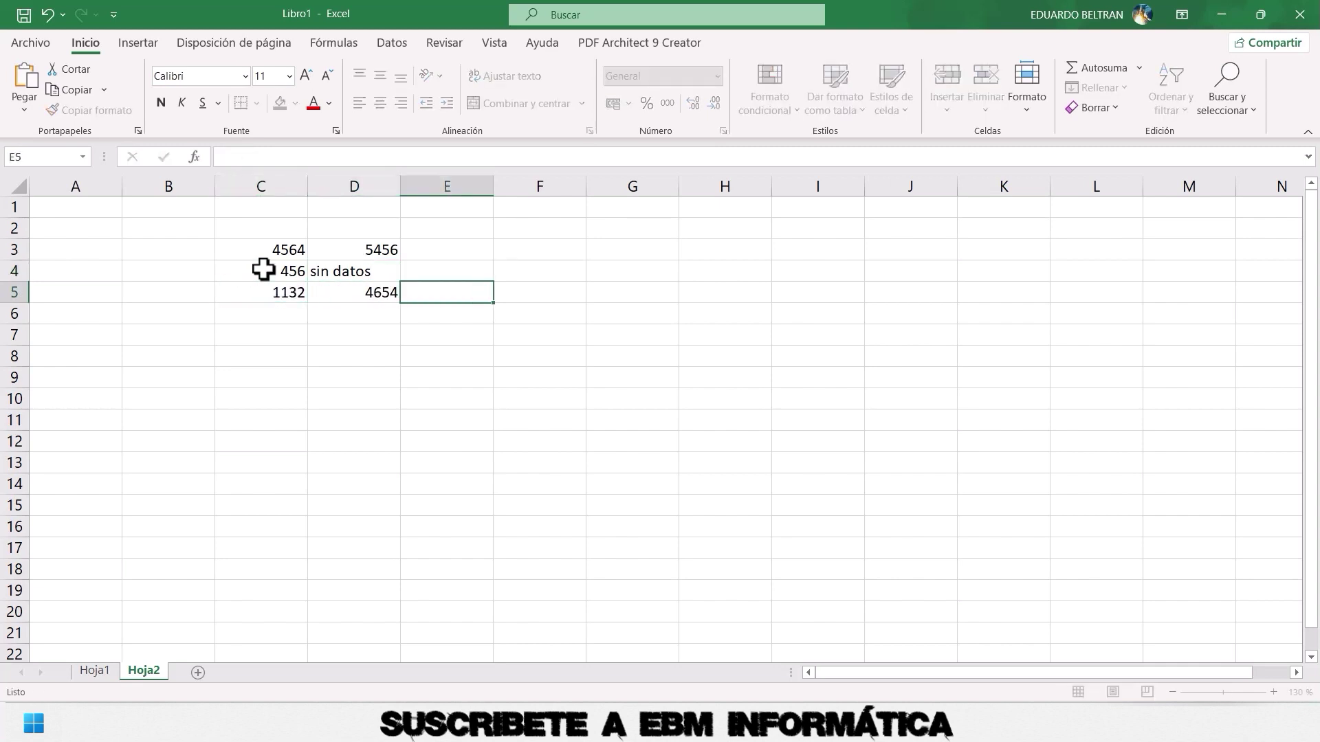
Step: Put =C3+D3 in E3 and fill it down to E5
key(Up)
key(Up)
text(=)
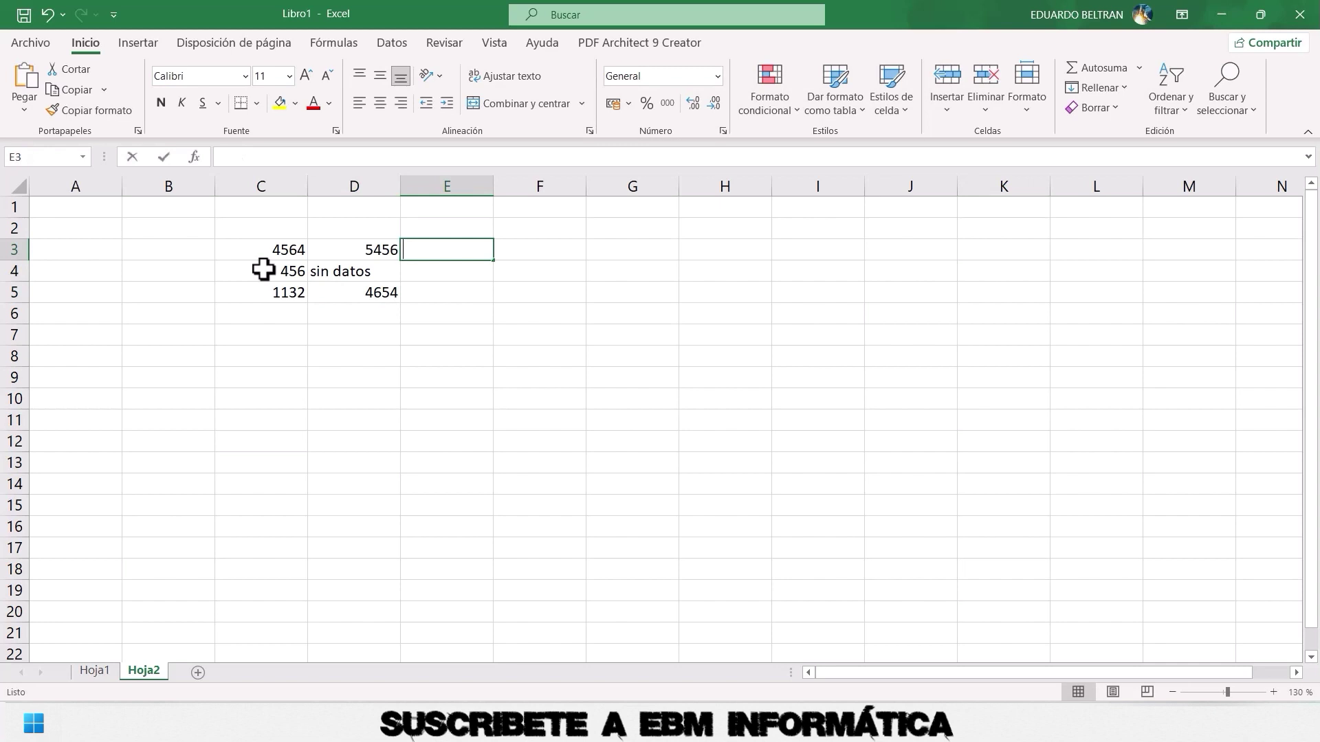
click(285, 251)
text(+)
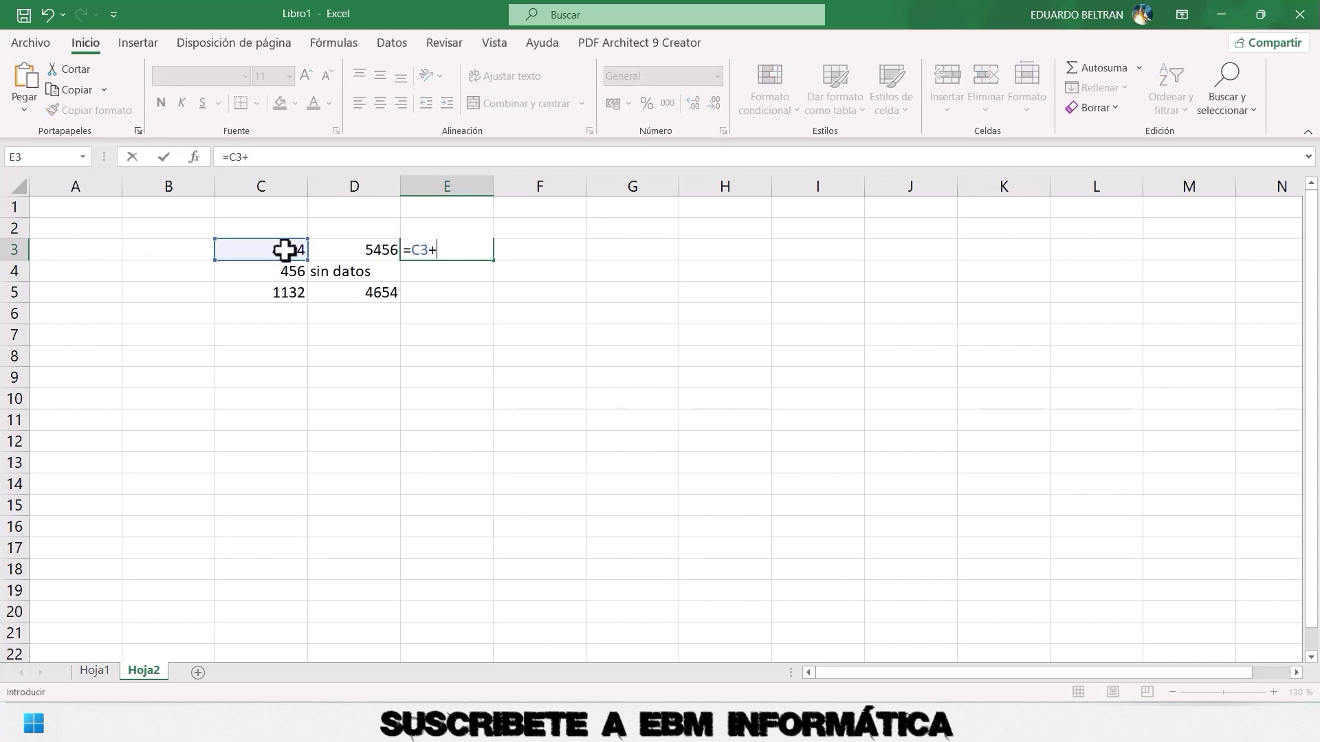
click(348, 252)
key(ctrl+Return)
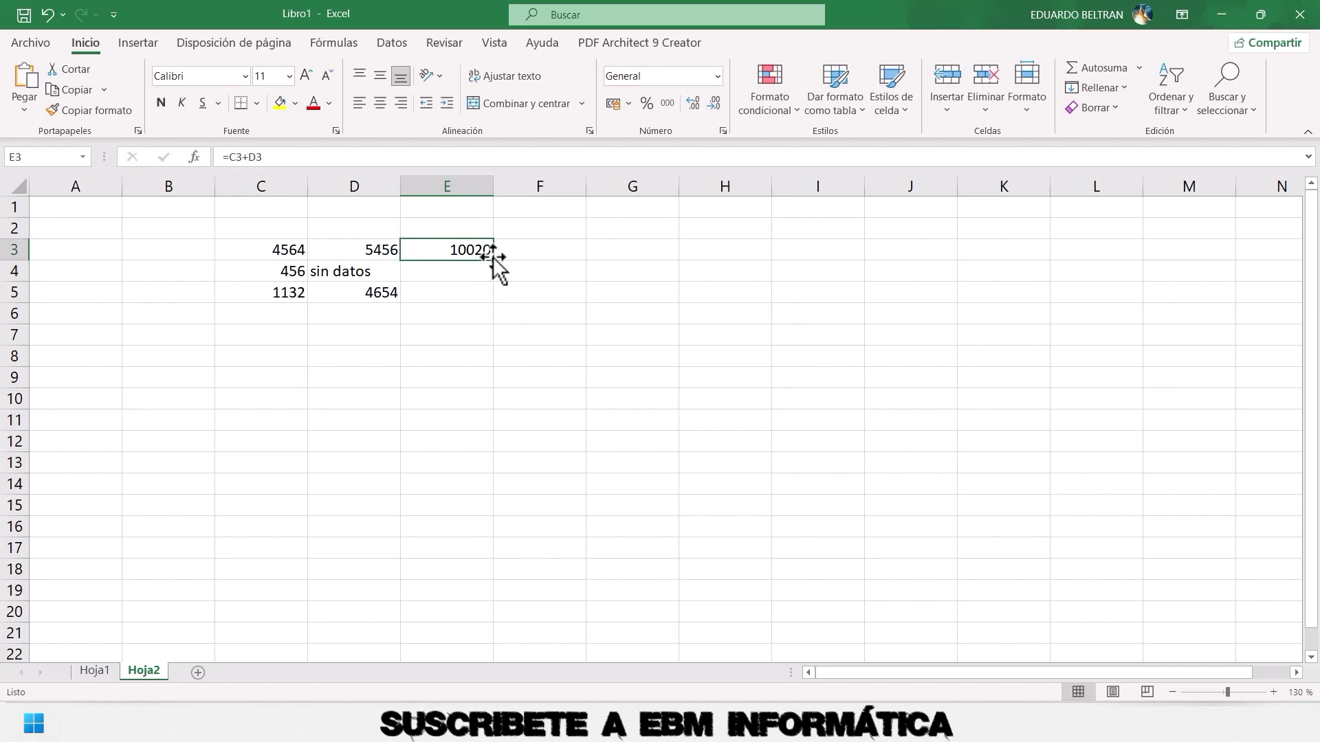
drag(496, 262, 491, 297)
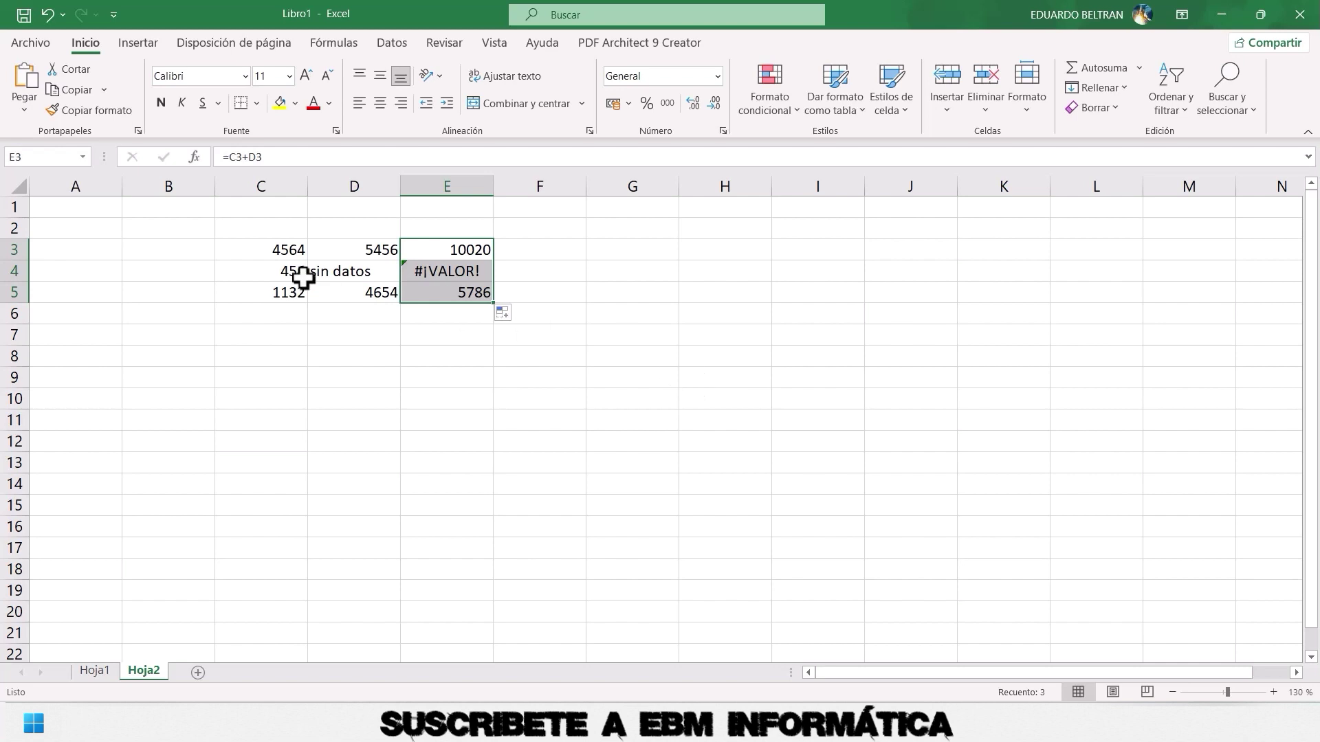
Step: Test D4 with 0, then undo to restore 'sin datos'
click(373, 273)
text(0)
key(Return)
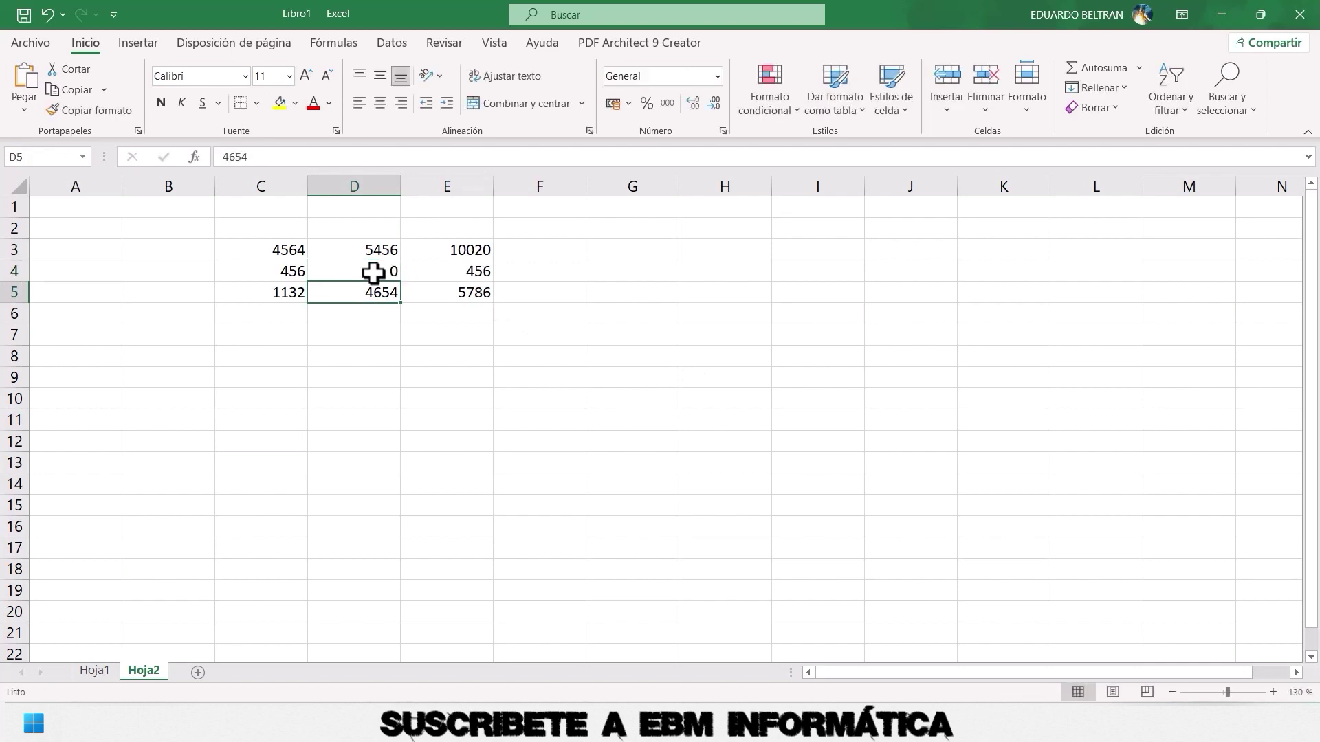
key(ctrl+z)
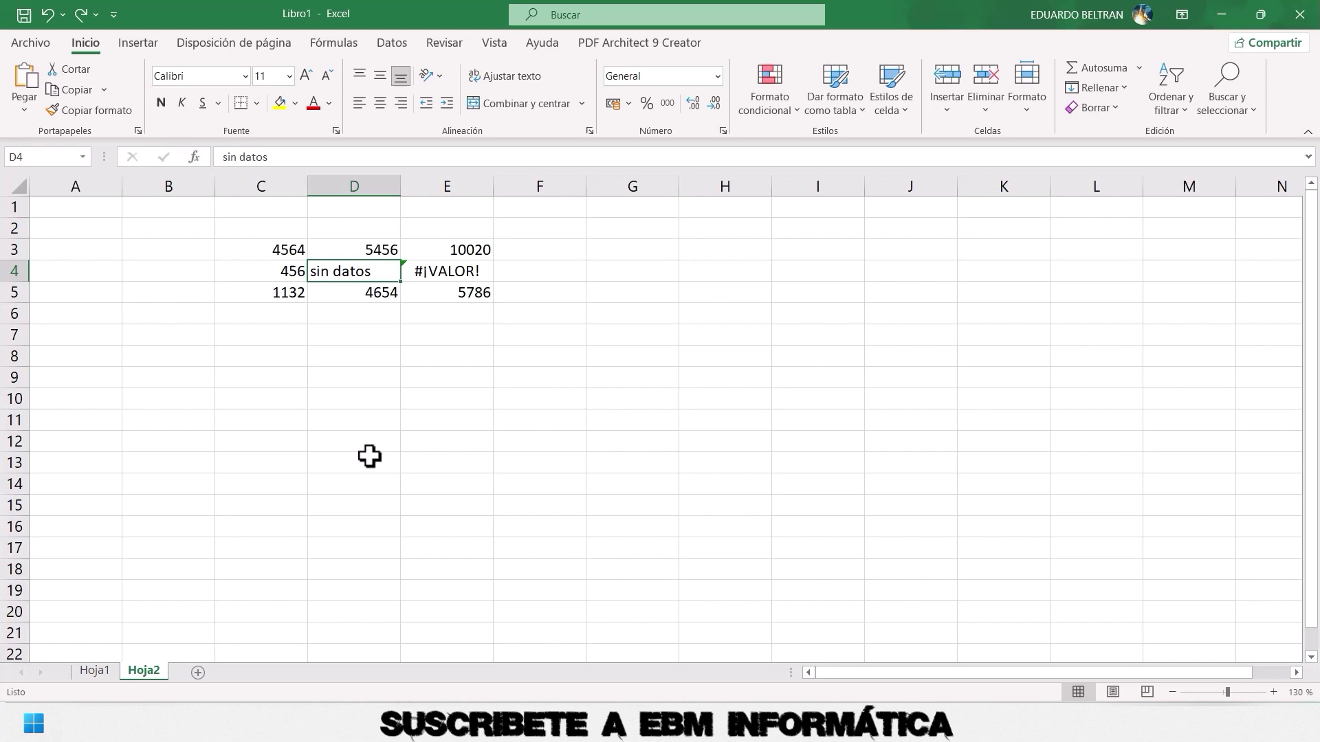
Step: Replace the E3:E5 additions with an AutoSum SUMA formula filled down
drag(442, 245, 459, 297)
key(Delete)
click(460, 252)
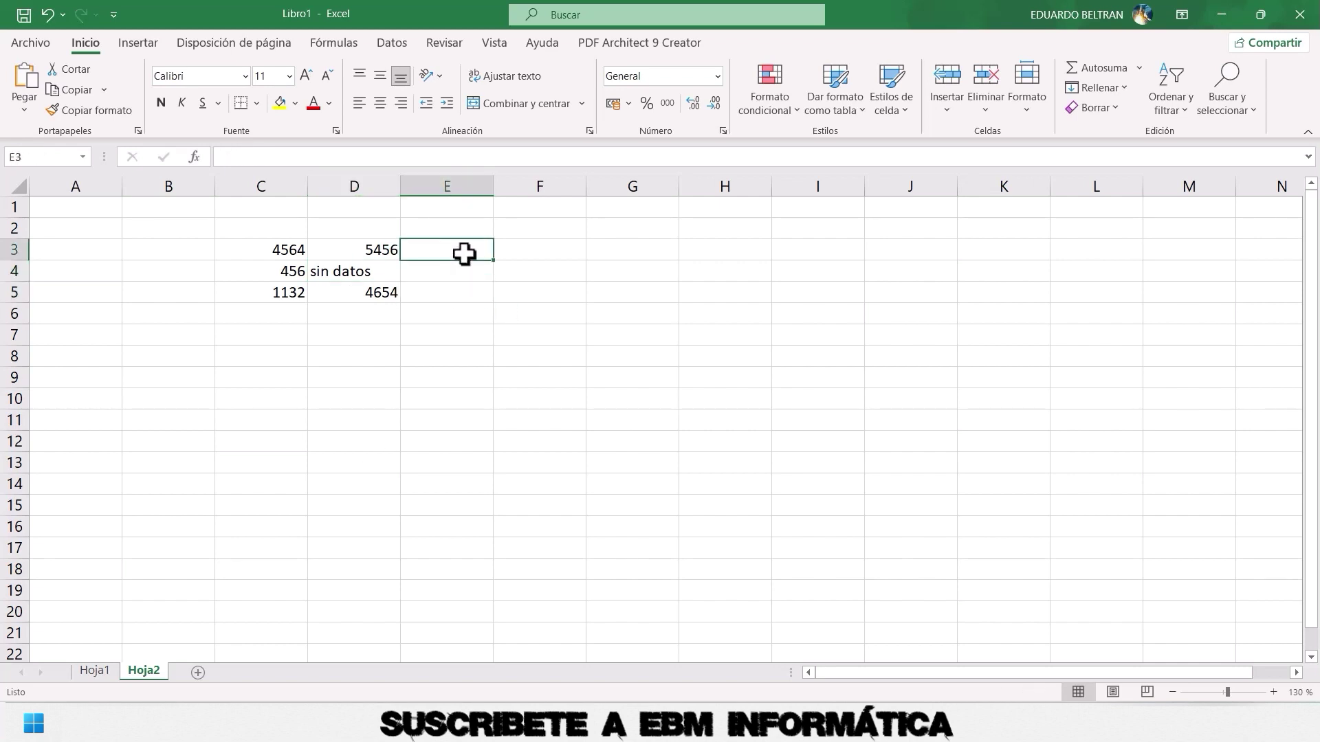
click(1096, 66)
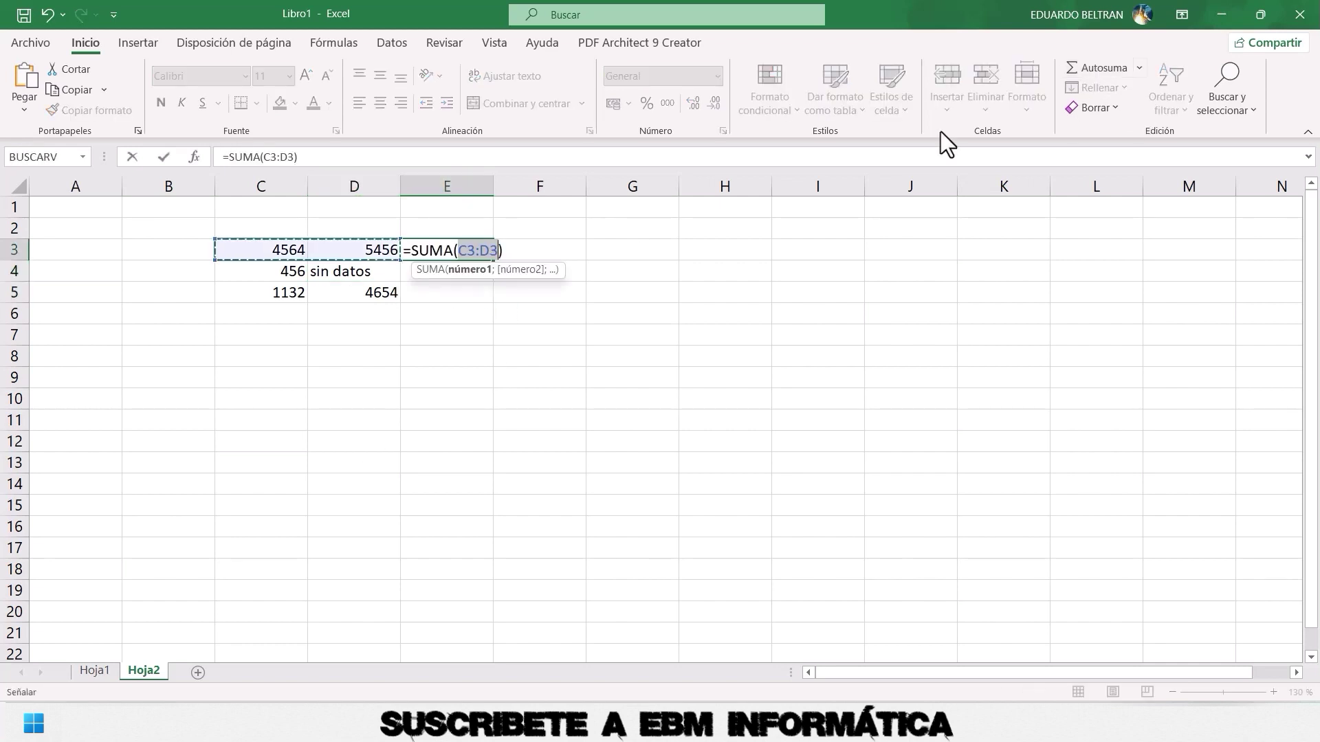
key(Return)
click(491, 258)
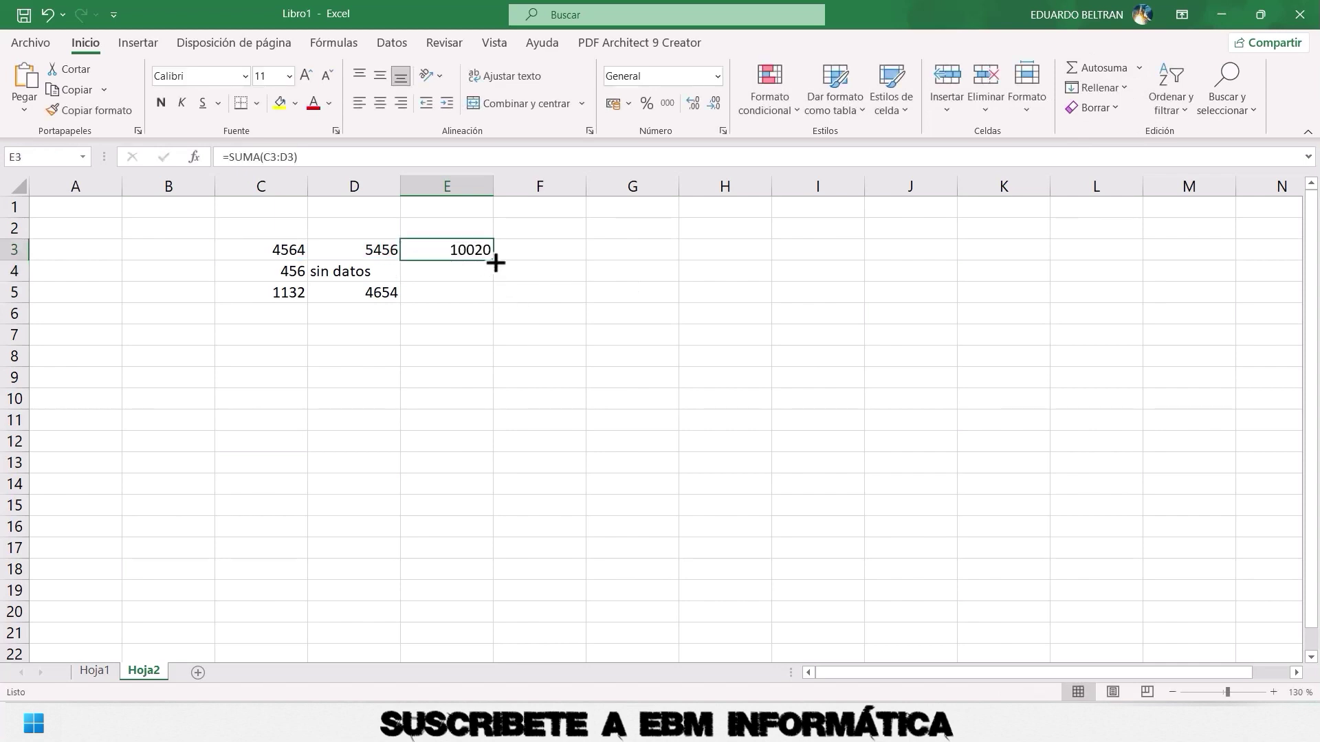
drag(495, 262, 489, 294)
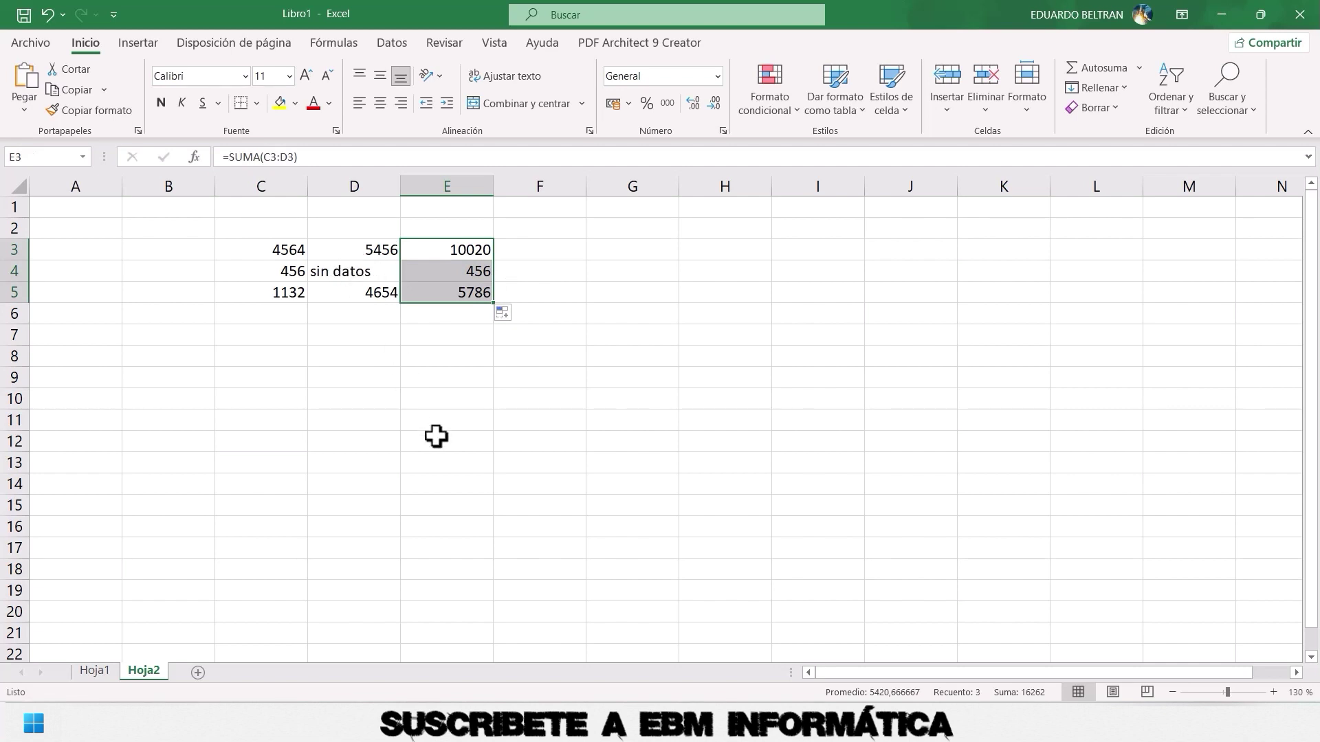
Step: Undo back to the original addition formulas and add a new sheet
key(ctrl+z)
key(ctrl+z)
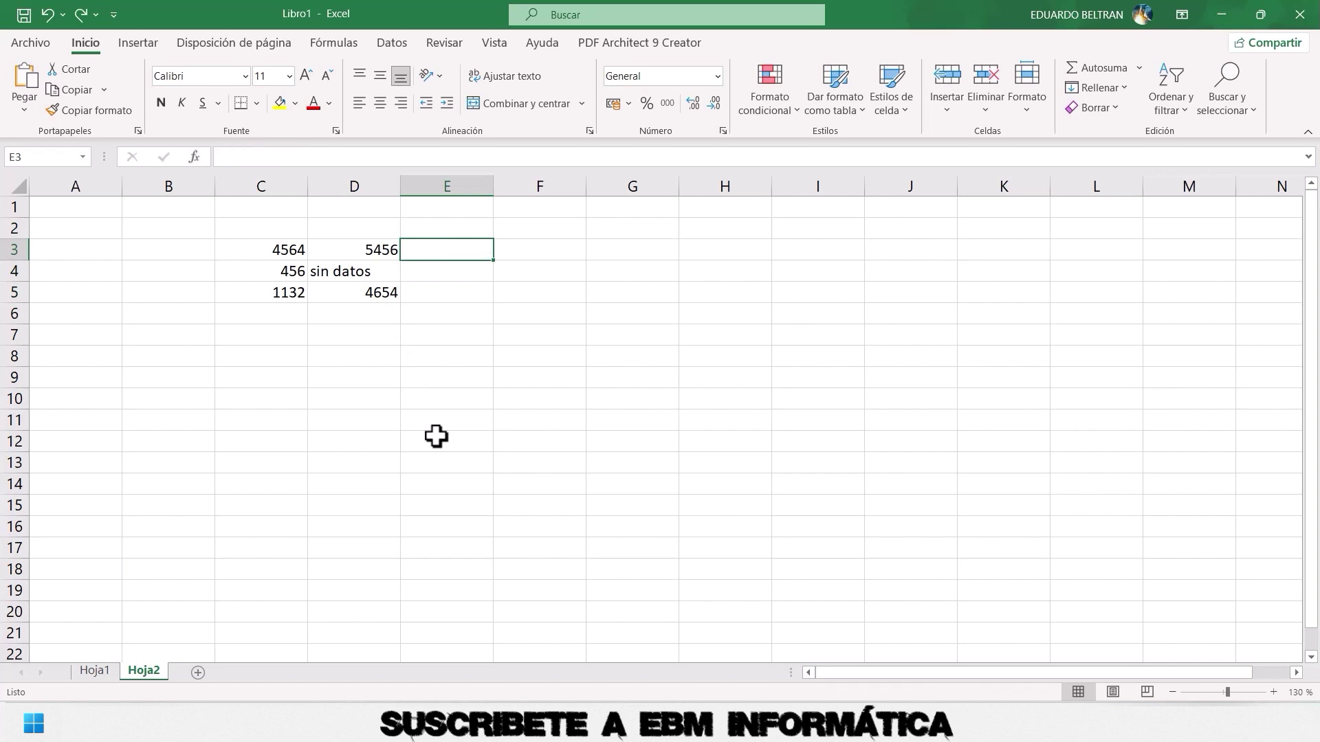
key(ctrl+z)
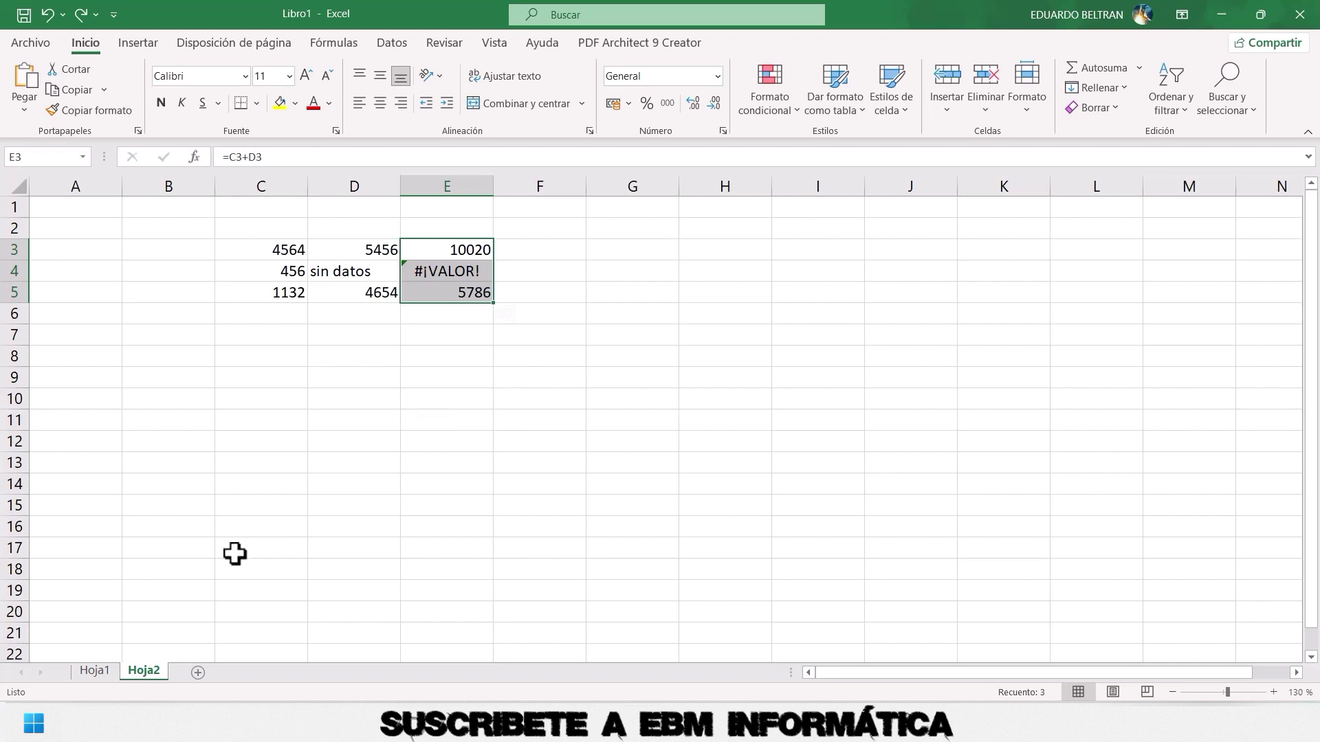
click(199, 673)
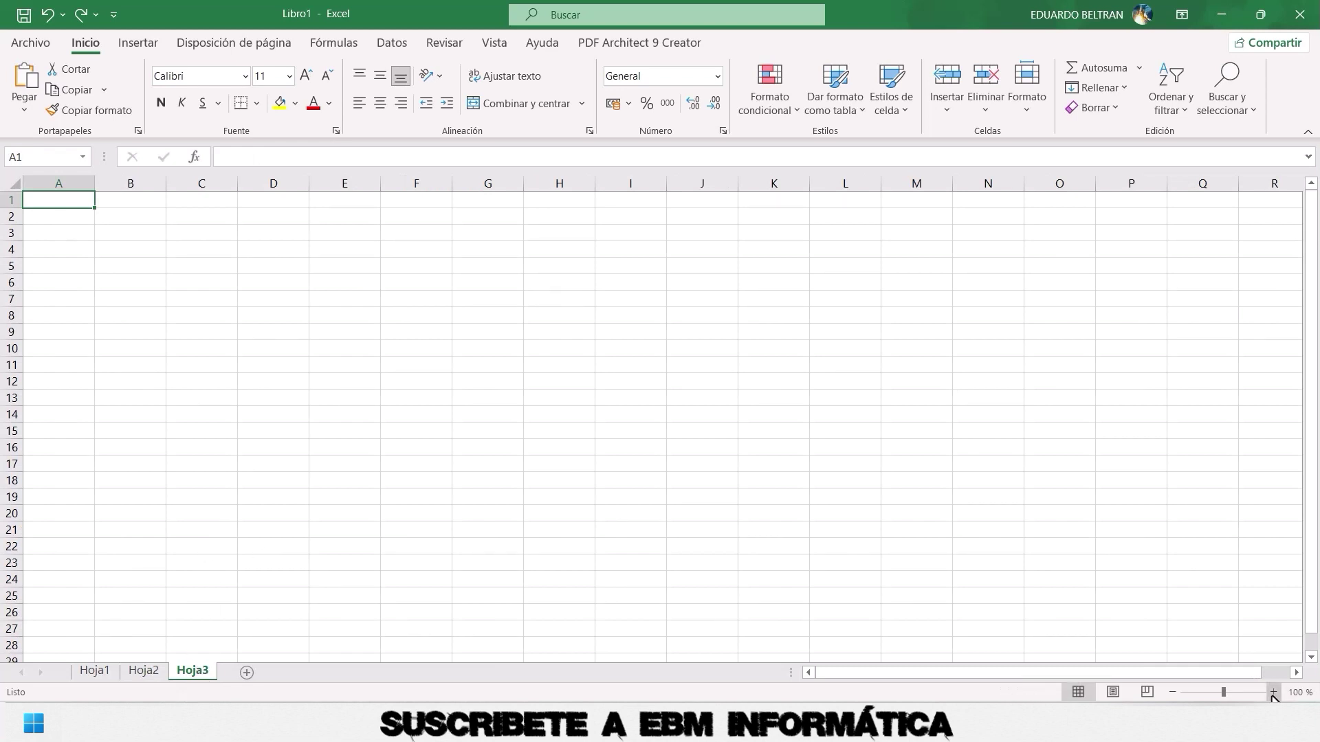
Step: Zoom to 140% and enter 4324 3244, 234324 and 343 down column B from B3
click(1273, 692)
click(1274, 693)
click(1273, 692)
click(1274, 692)
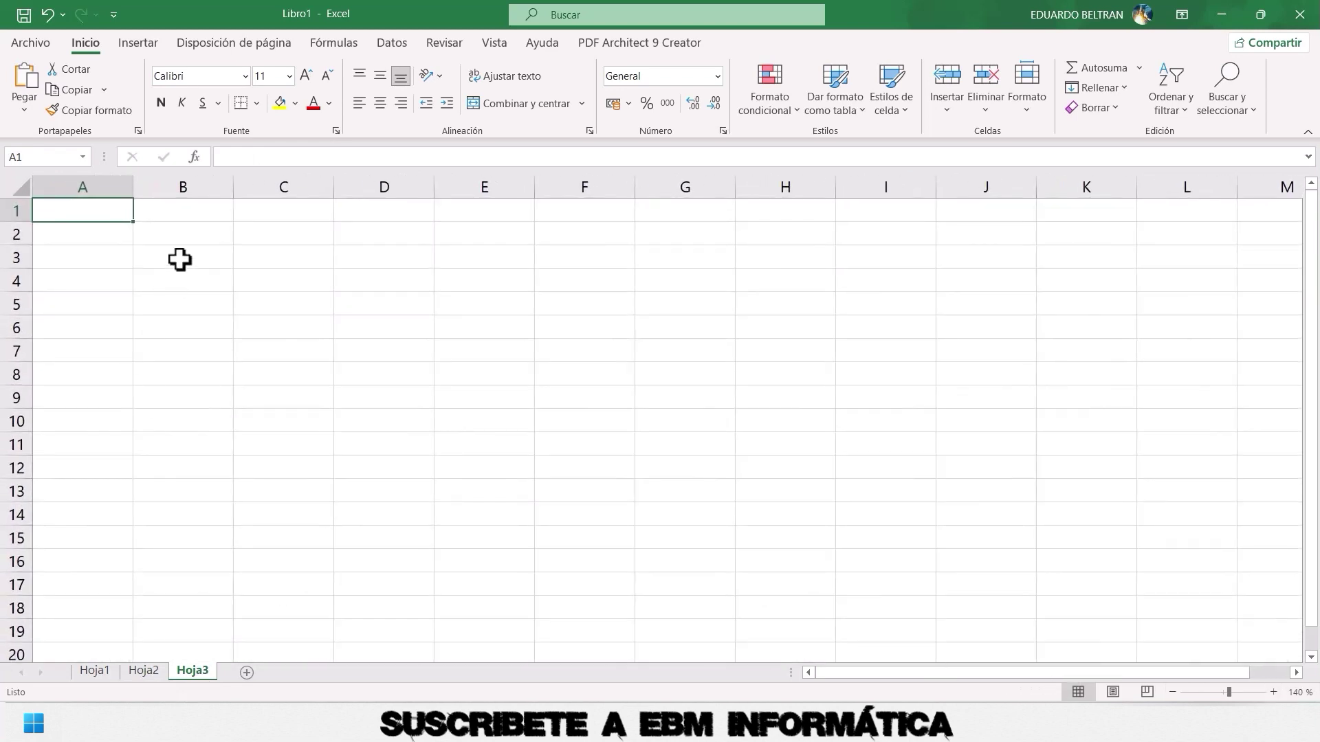
click(180, 259)
text(4324 3244)
key(Return)
text(234324)
key(Return)
text(343)
key(Tab)
Step: Fill columns C, D and E with values like 34, 4 and 3443
key(Up)
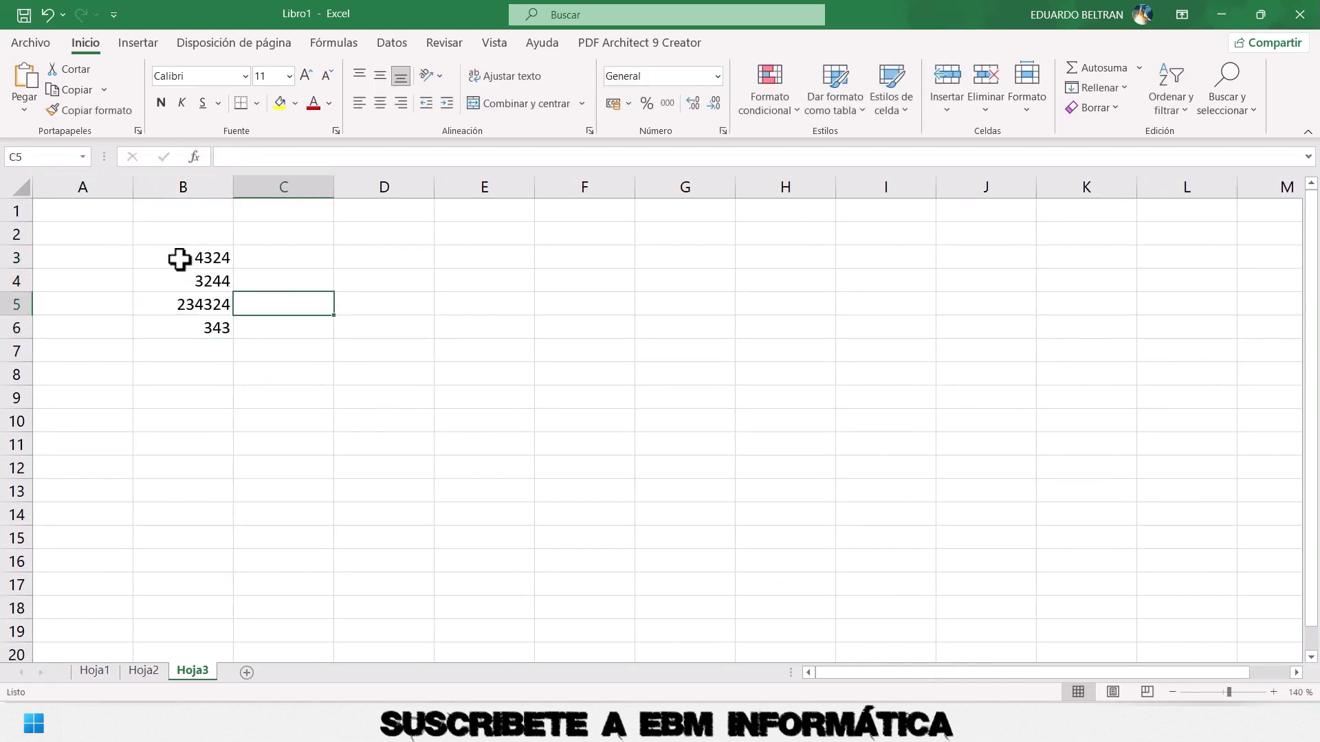
key(Up)
key(Up)
text(34 34 4 34)
key(Tab)
key(Up)
key(Up)
key(Up)
text(34 34 4 34)
key(Tab)
key(Up)
key(Up)
key(Up)
text(34 3 4 3443)
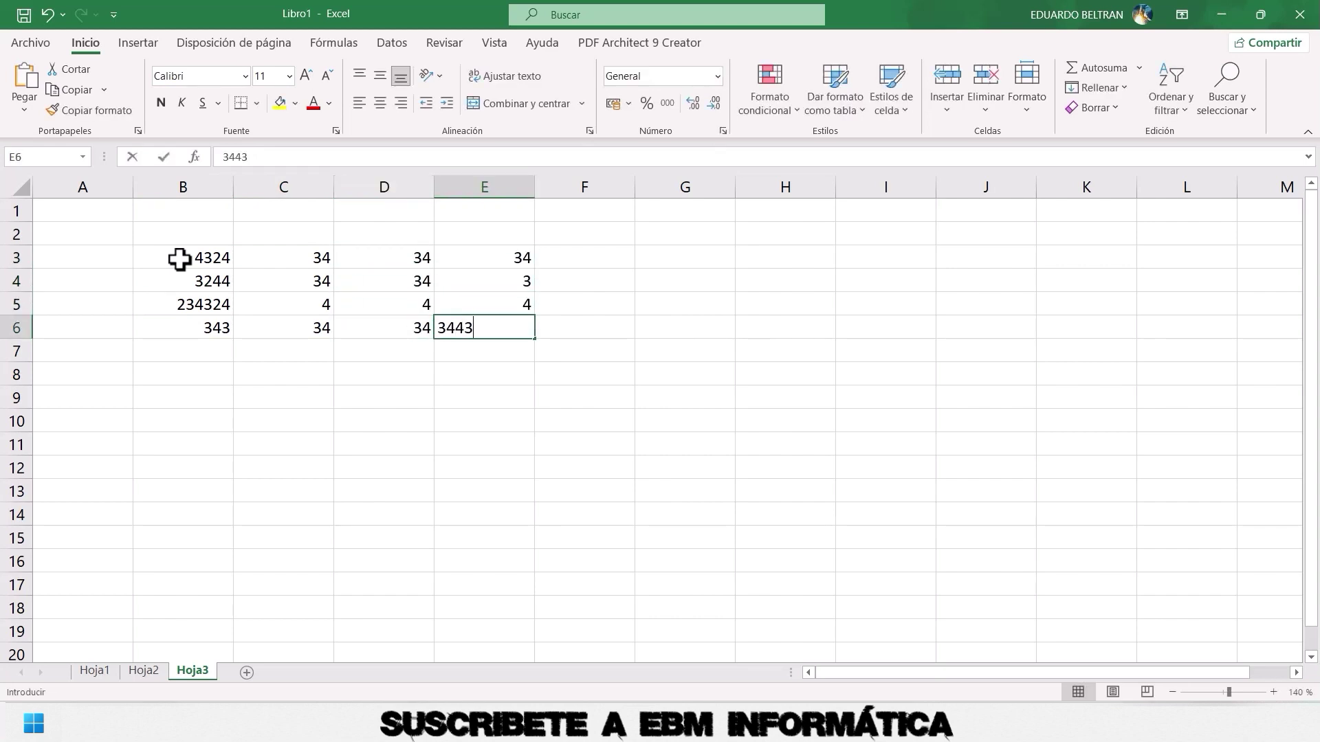
key(Tab)
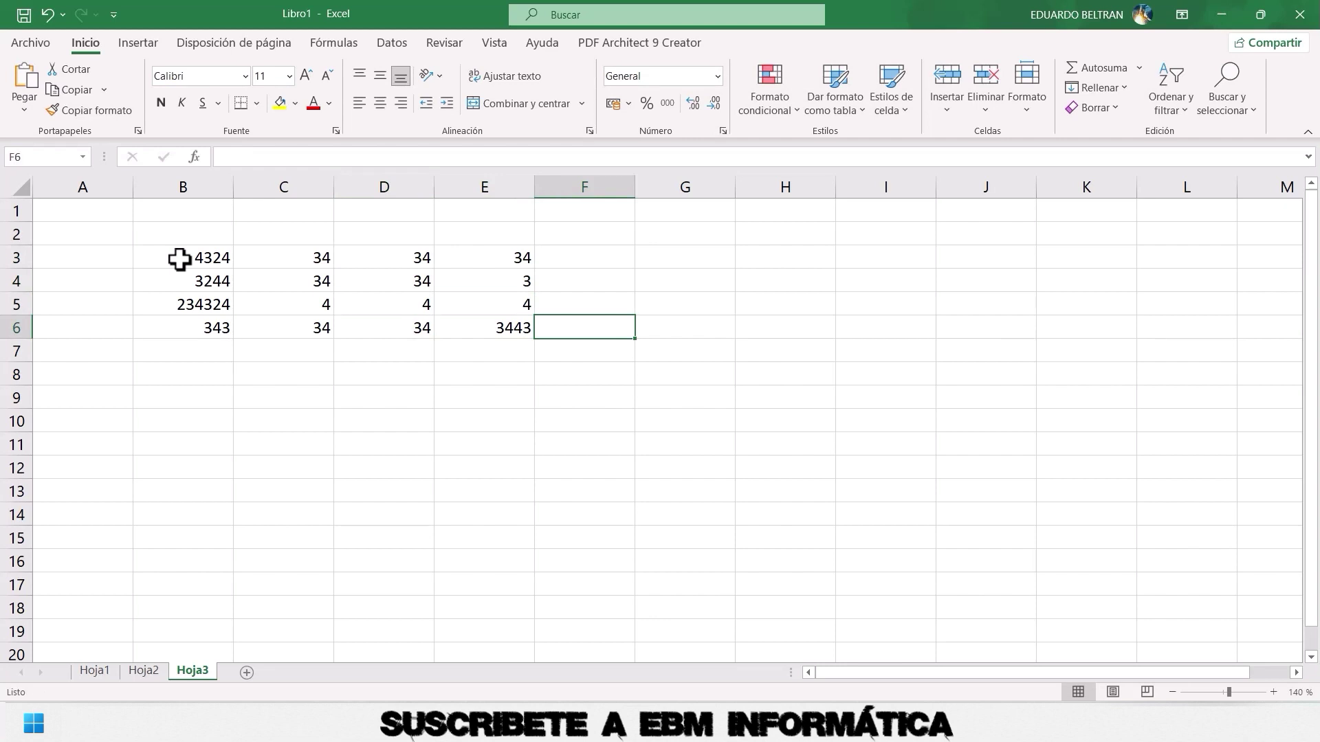
Step: Enter =SUMA(C3:C6;E3:E6) in H3 via AutoSum, totalling 3590
click(754, 260)
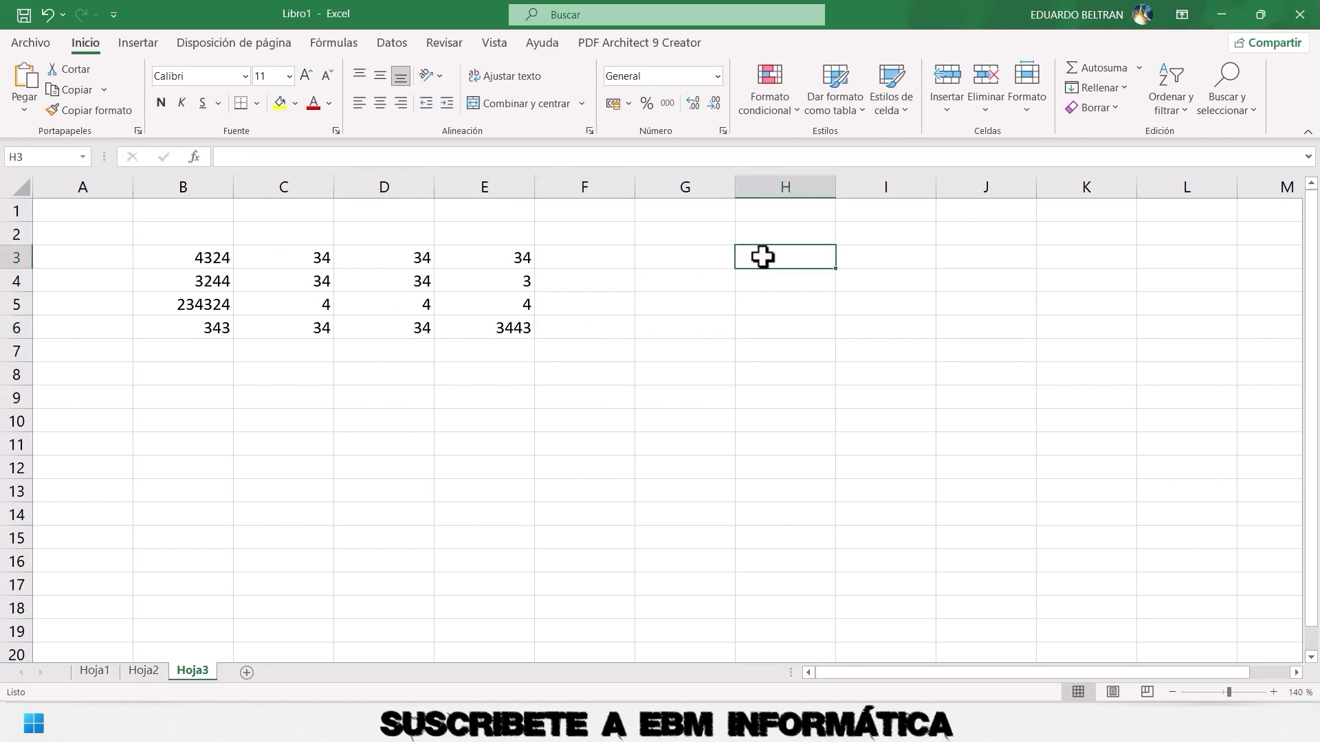
click(1136, 66)
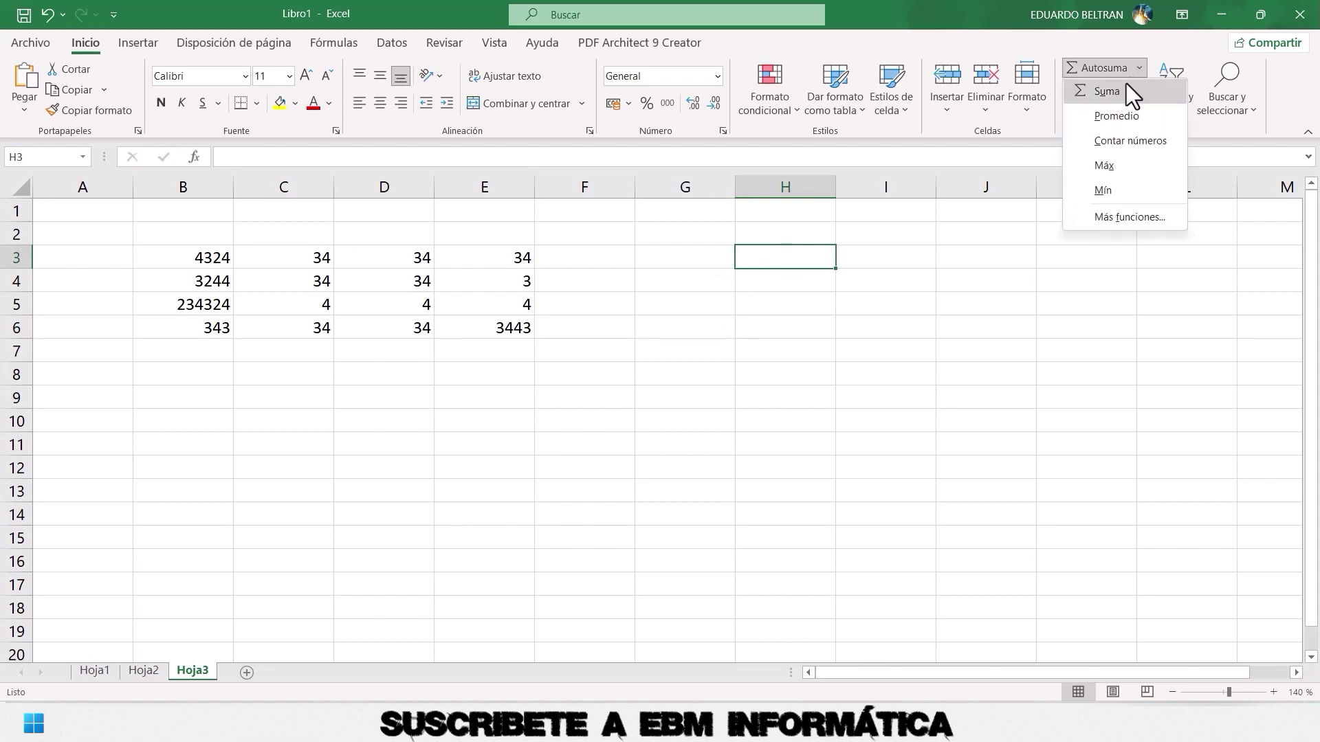
click(1100, 66)
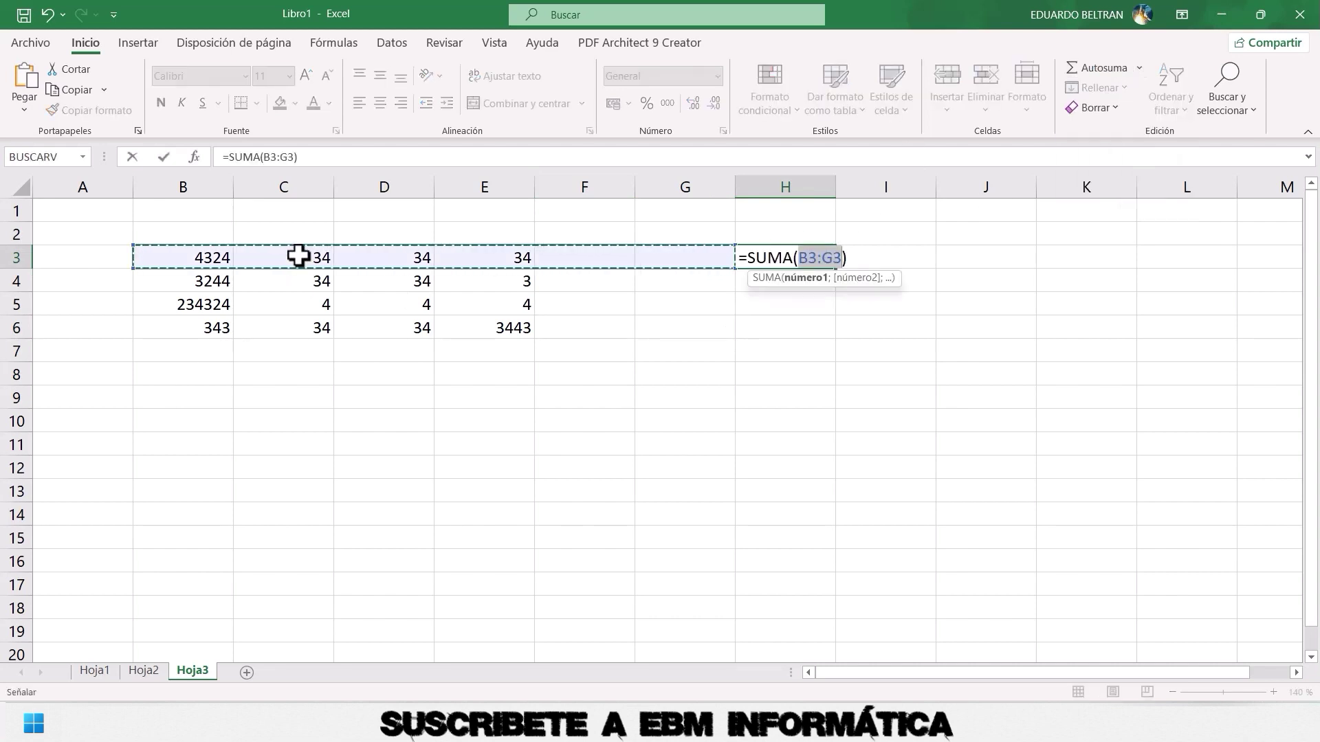
drag(298, 256, 300, 328)
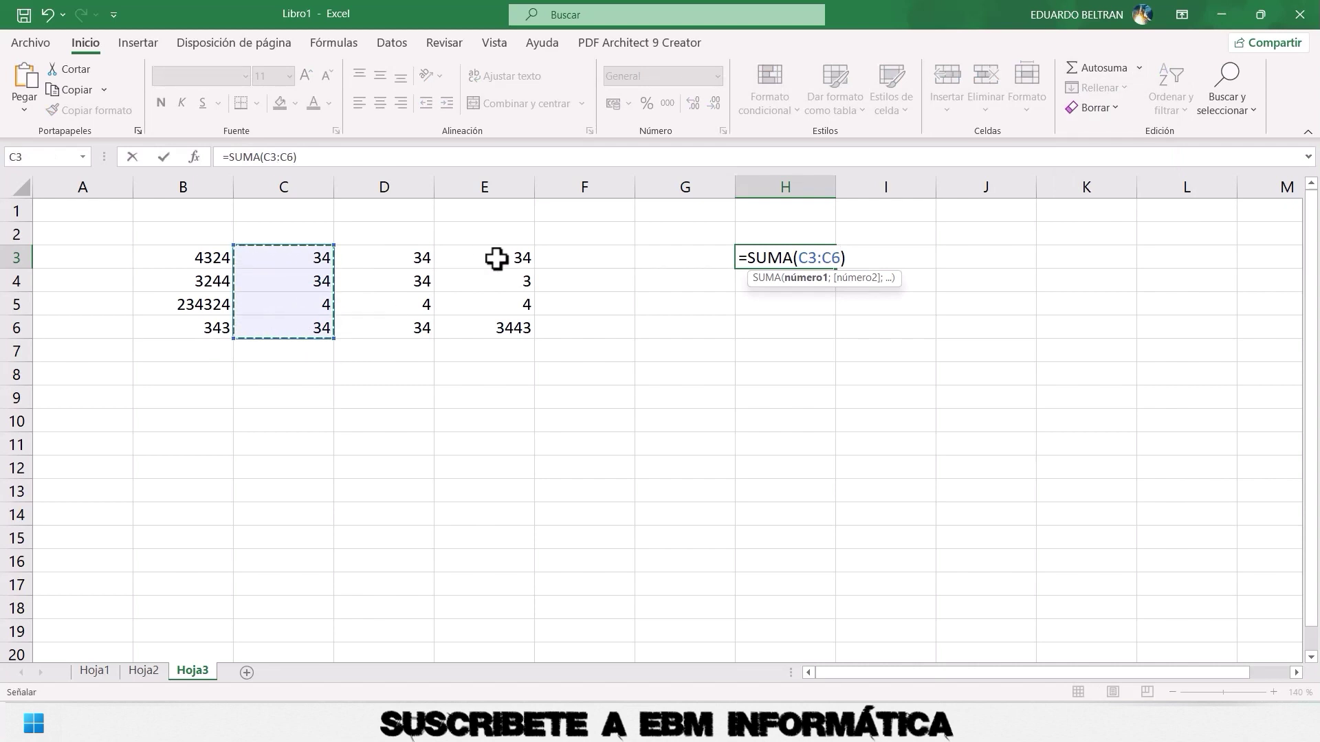
drag(497, 258, 497, 328)
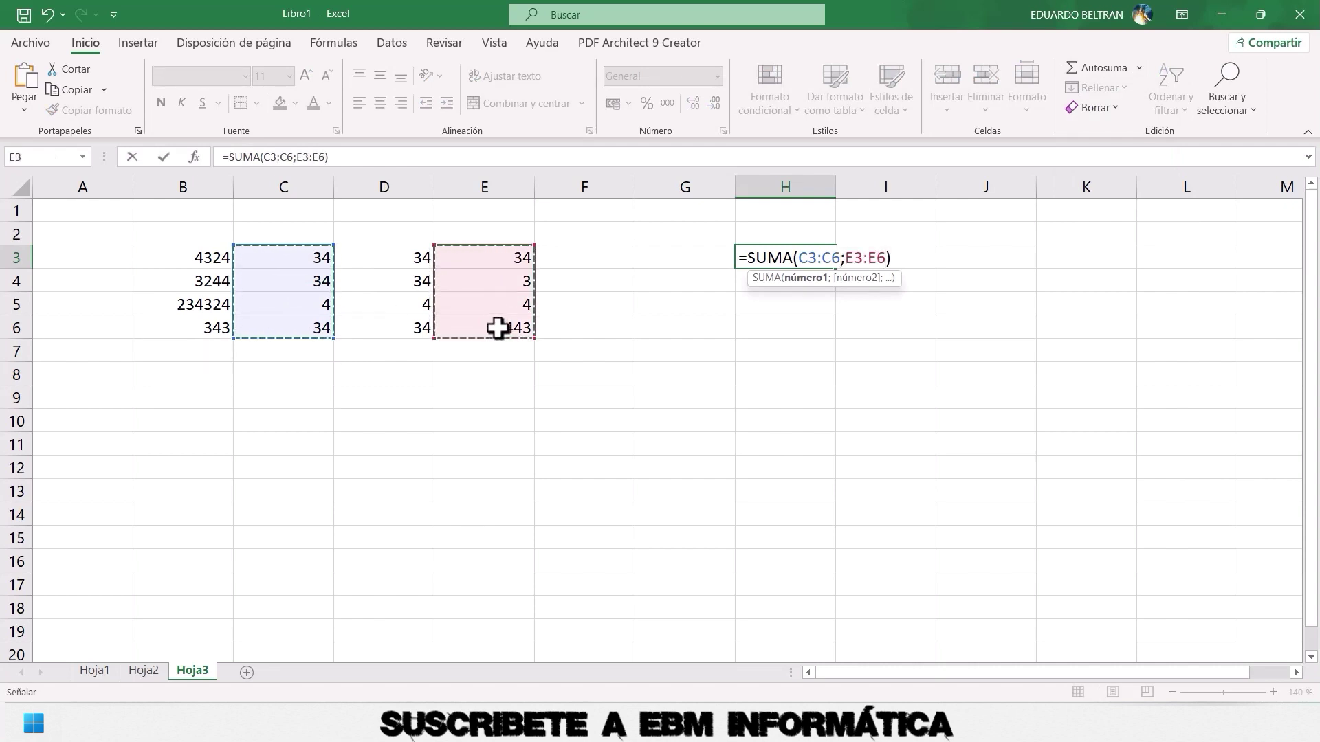
key(Return)
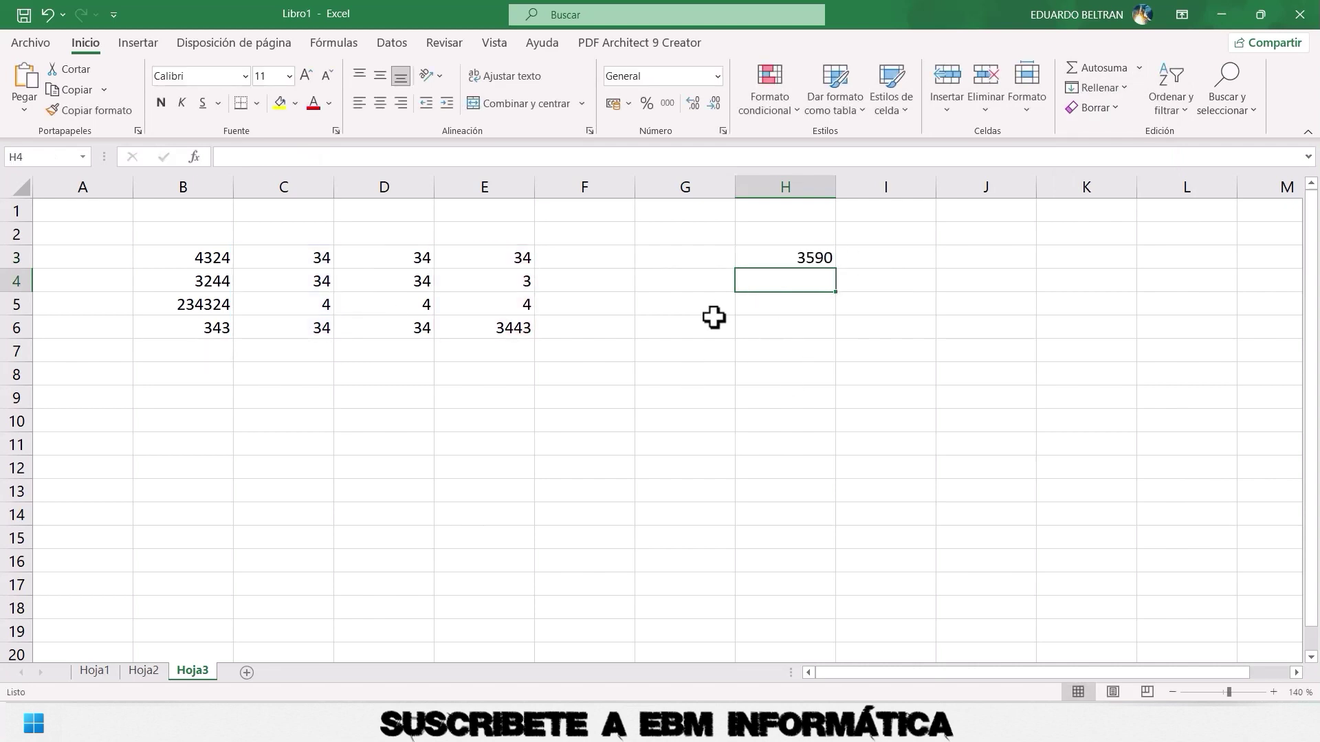
right_click(288, 190)
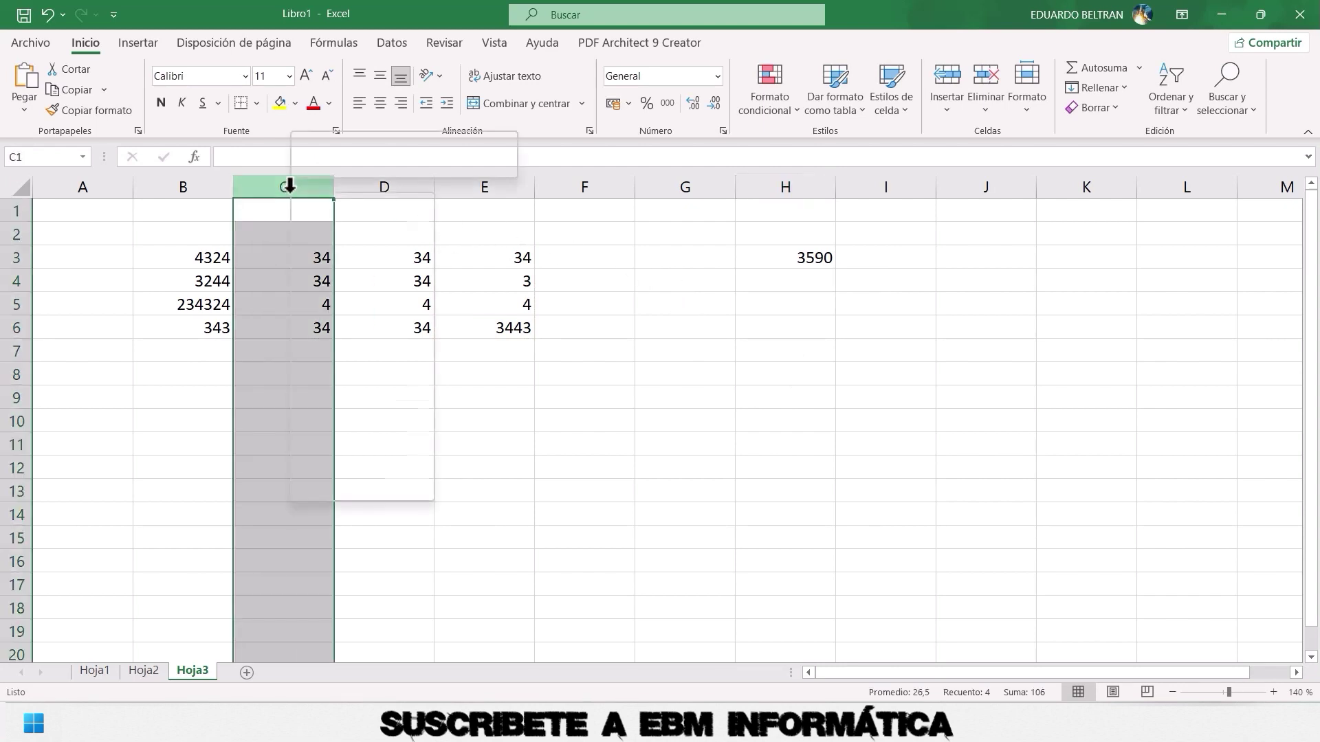
click(365, 362)
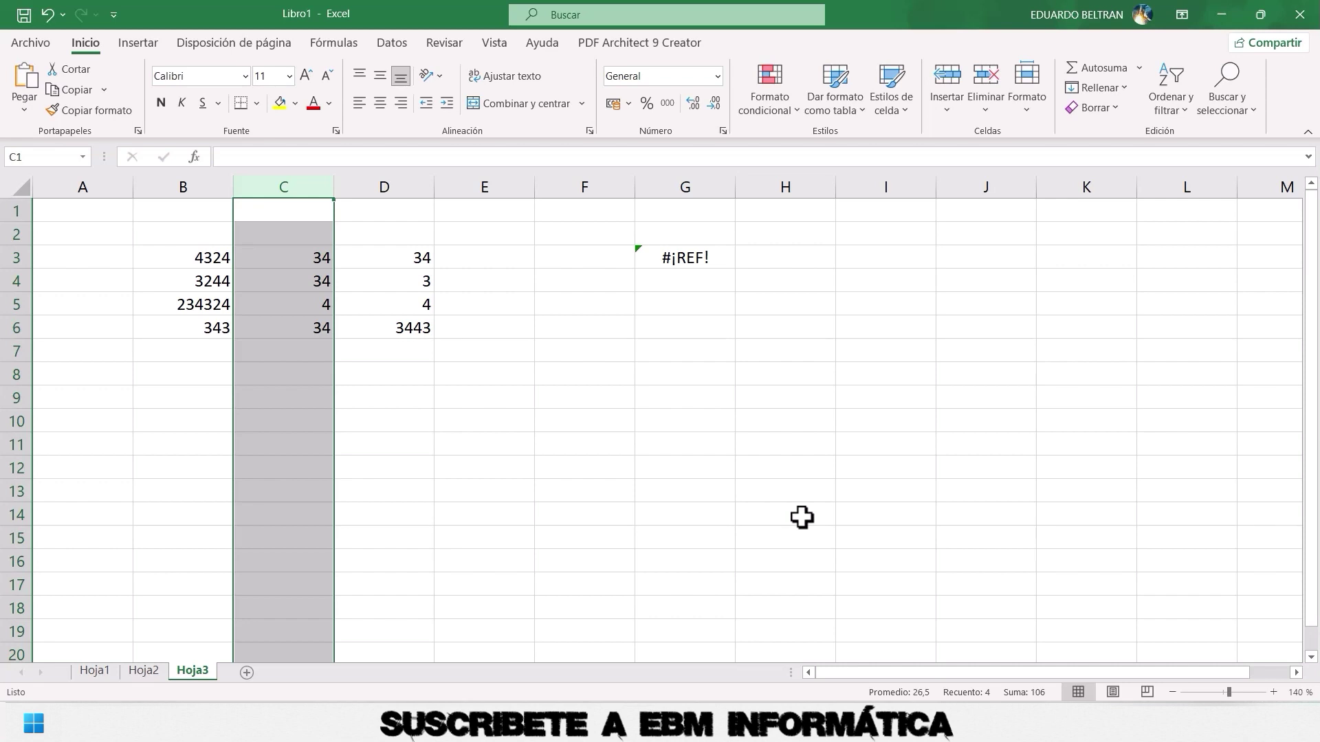
click(713, 256)
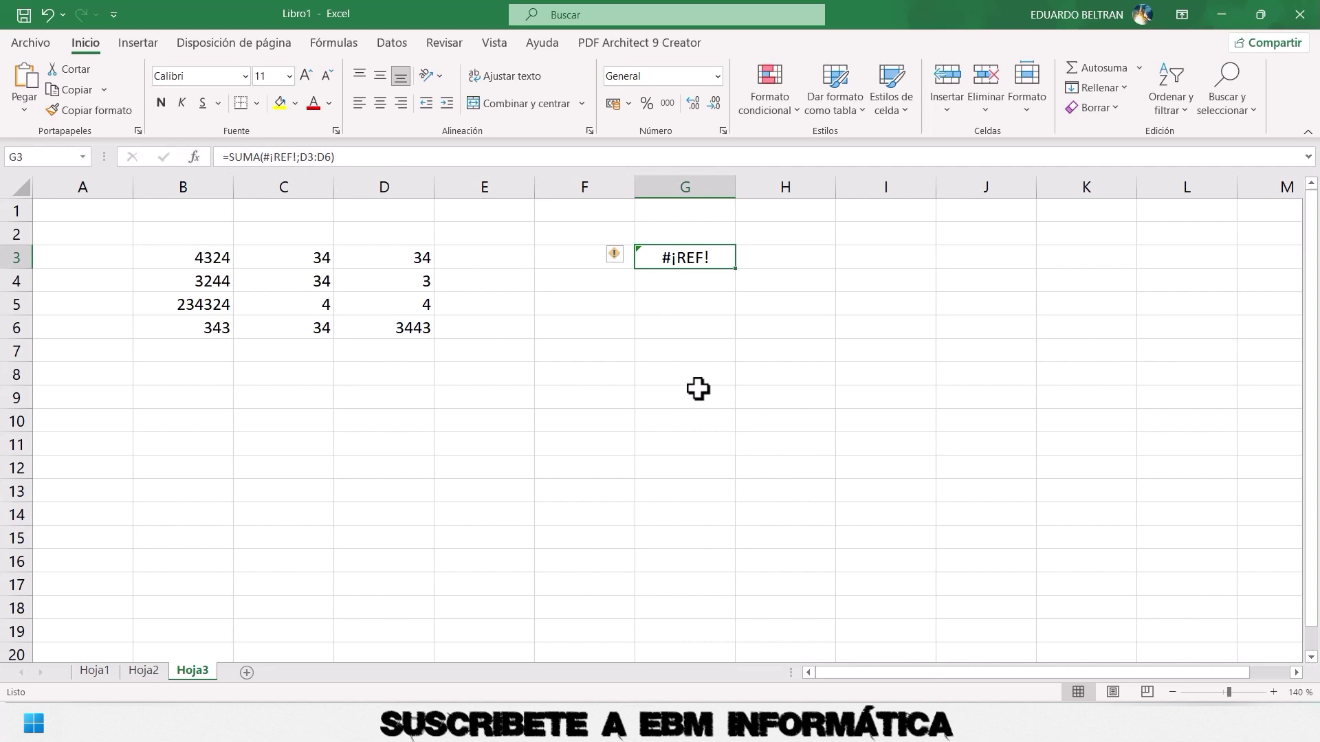
Step: Restore column C, then clear and restore C3:C6 to compare the total
key(ctrl+z)
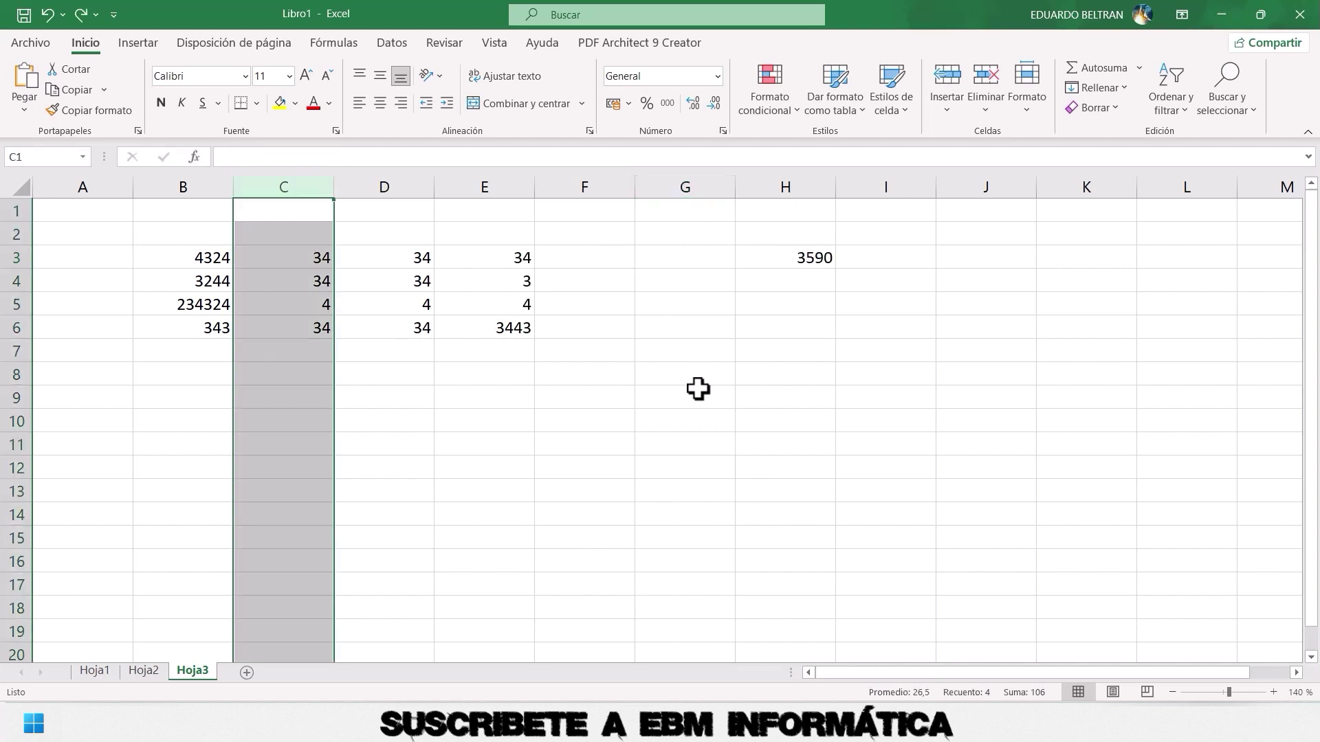
click(689, 367)
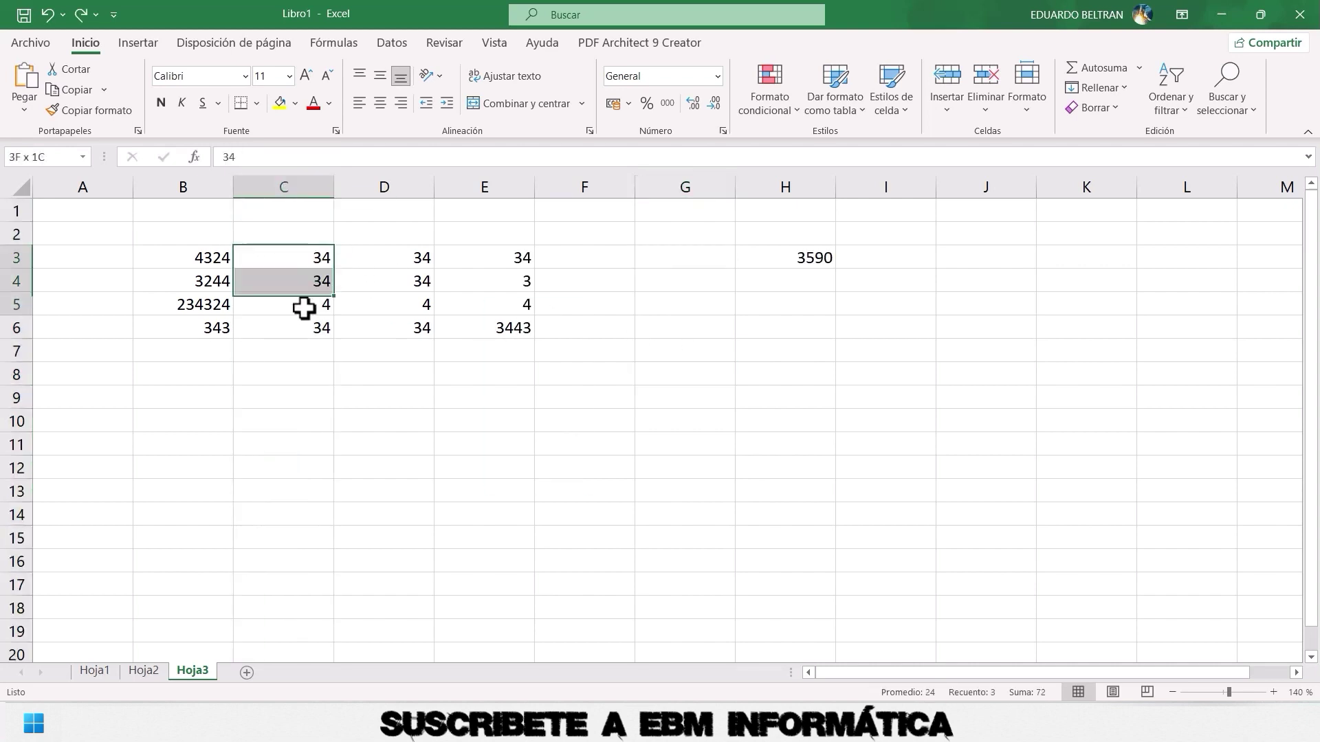
drag(298, 256, 310, 332)
key(Delete)
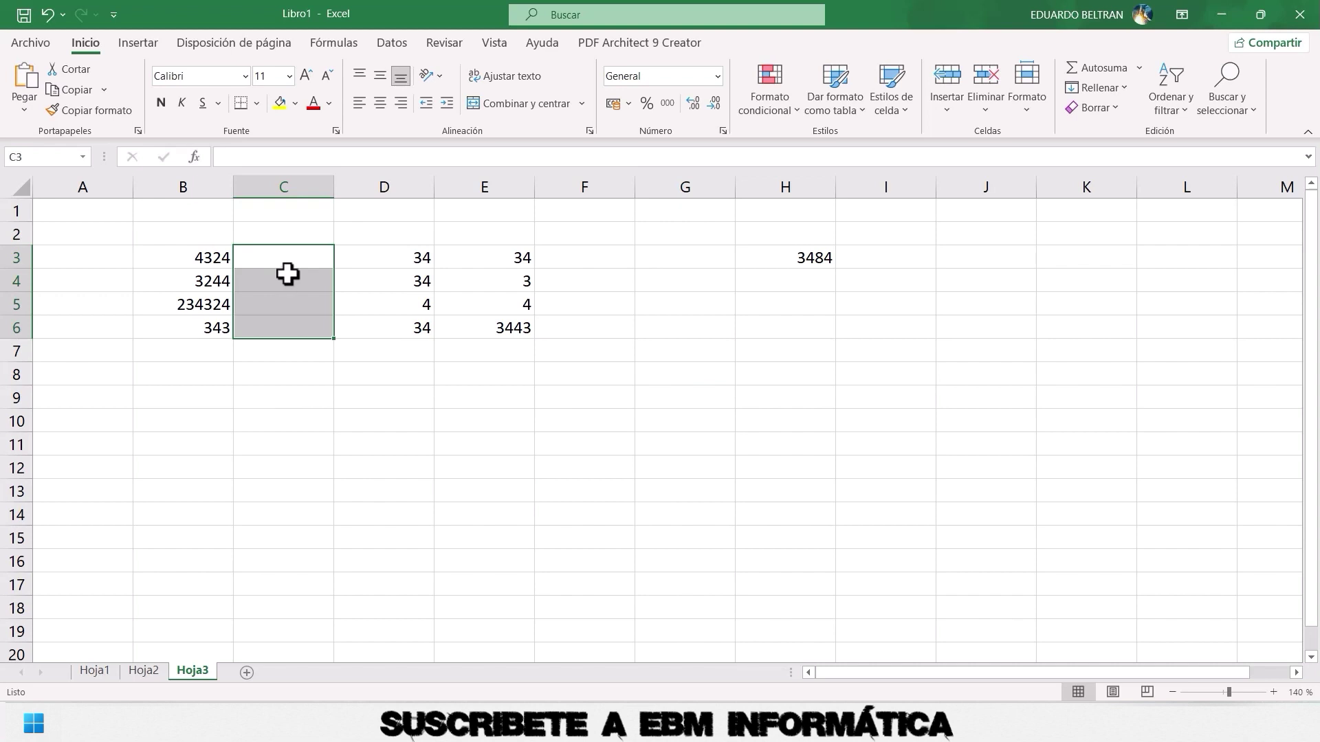
key(ctrl+z)
key(ctrl+z)
key(ctrl+z)
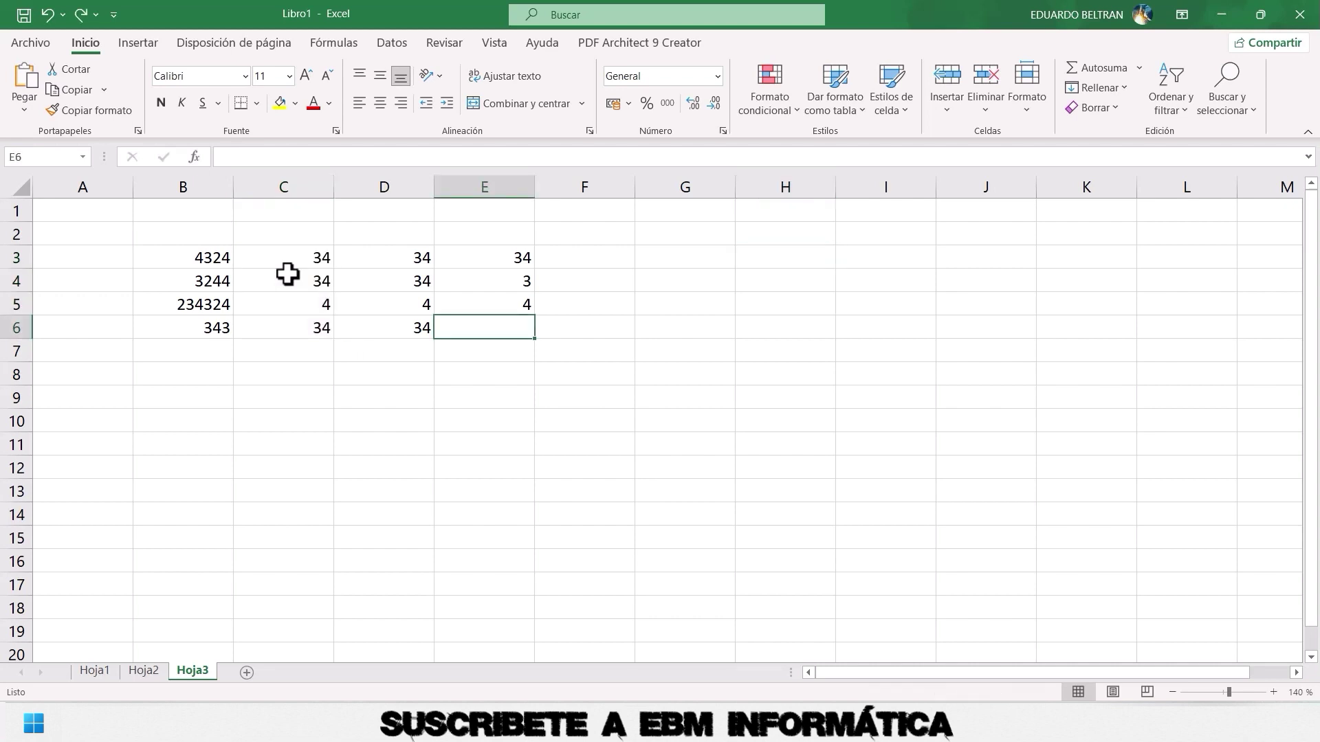
Step: Redo clearing C3:C6 and delete column C, leaving #¡REF! in the total
click(86, 16)
click(85, 16)
click(85, 17)
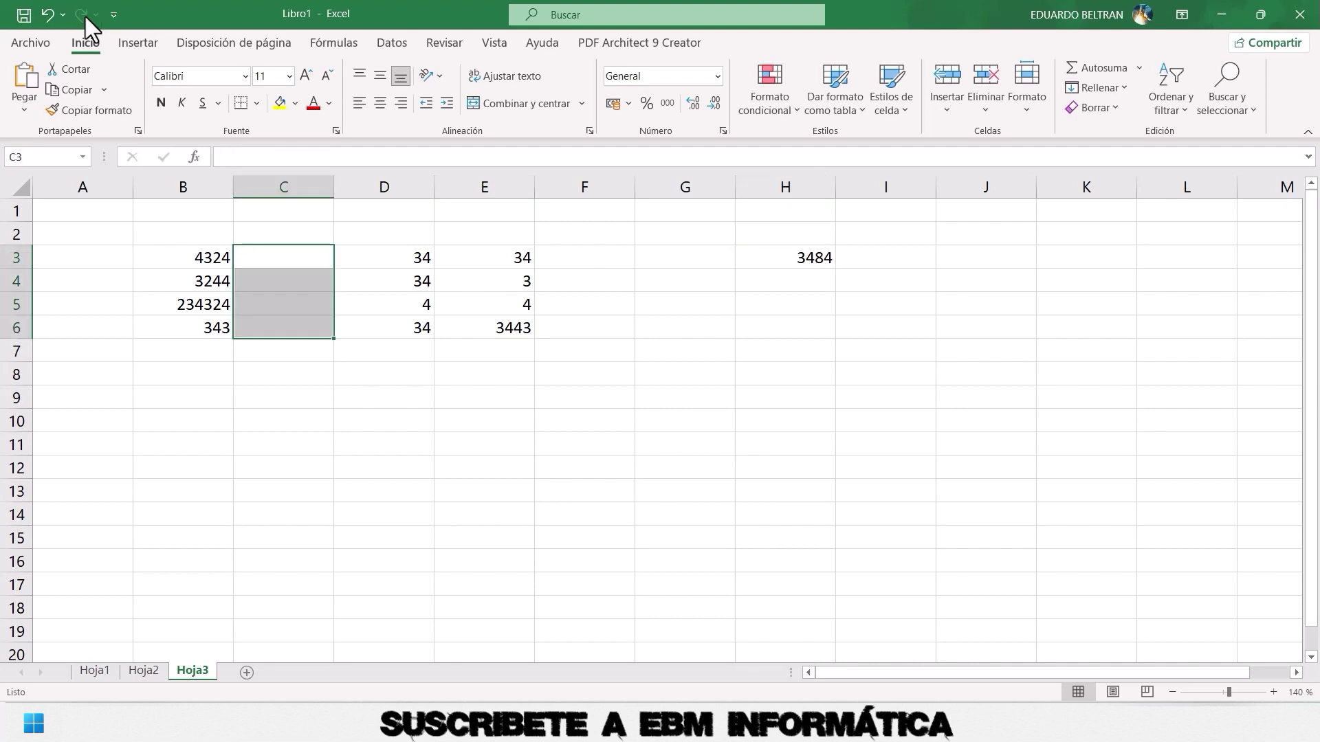
right_click(310, 187)
click(378, 360)
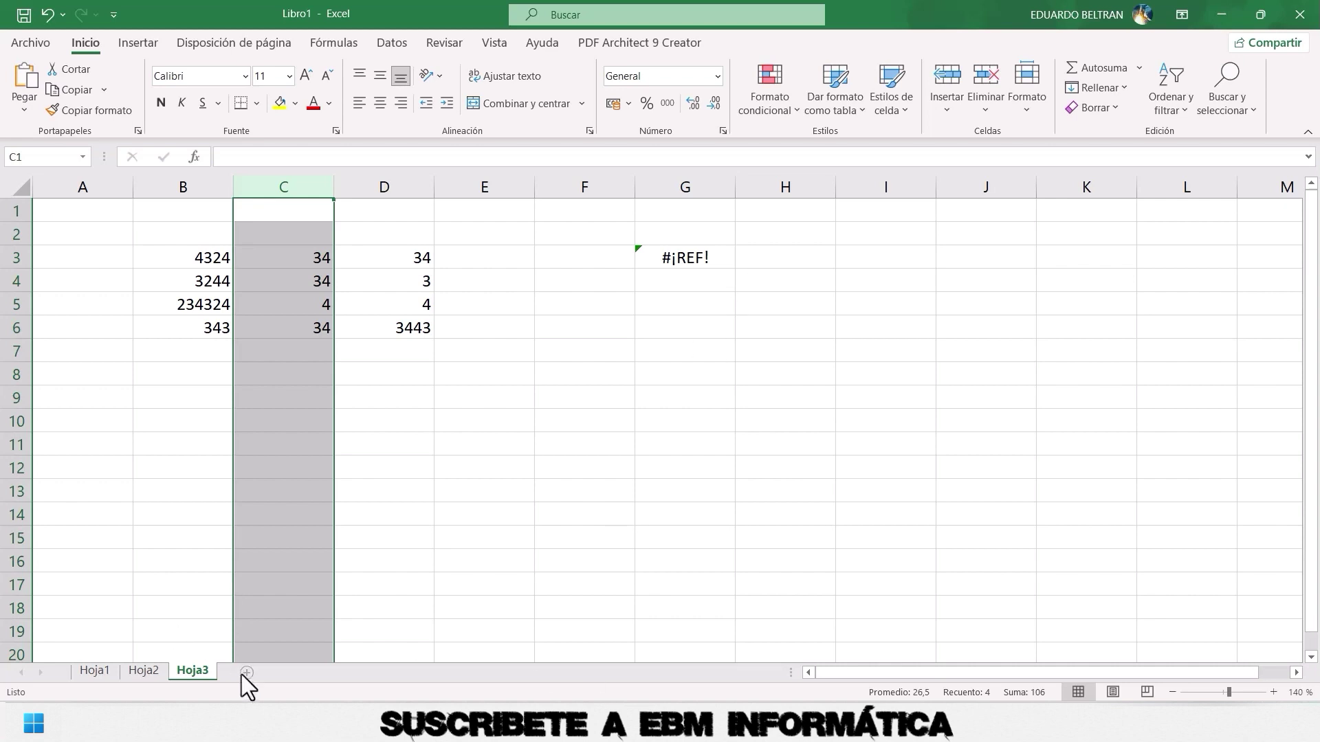
Step: On a new sheet zoomed to 130%, enter 54, 345, 454, 4, 5, 4 in D4:D9
click(244, 674)
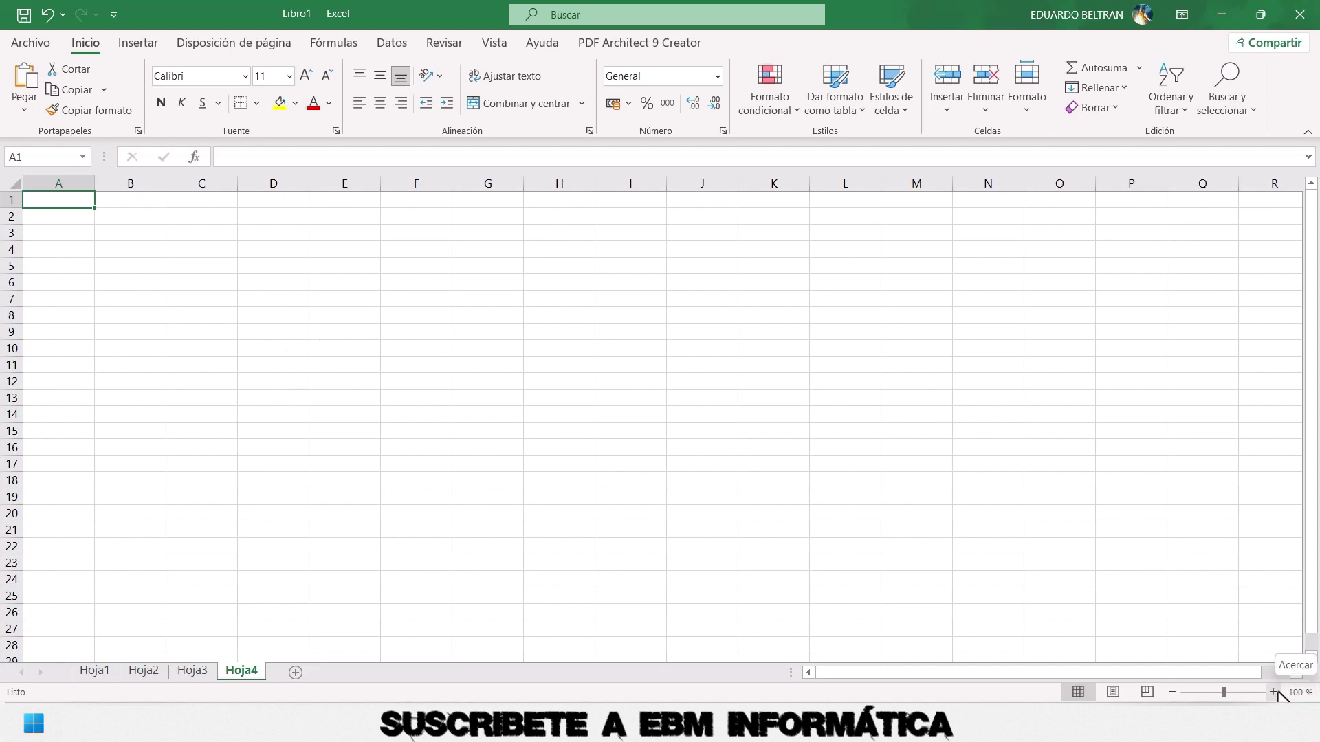
click(1275, 692)
click(1275, 692)
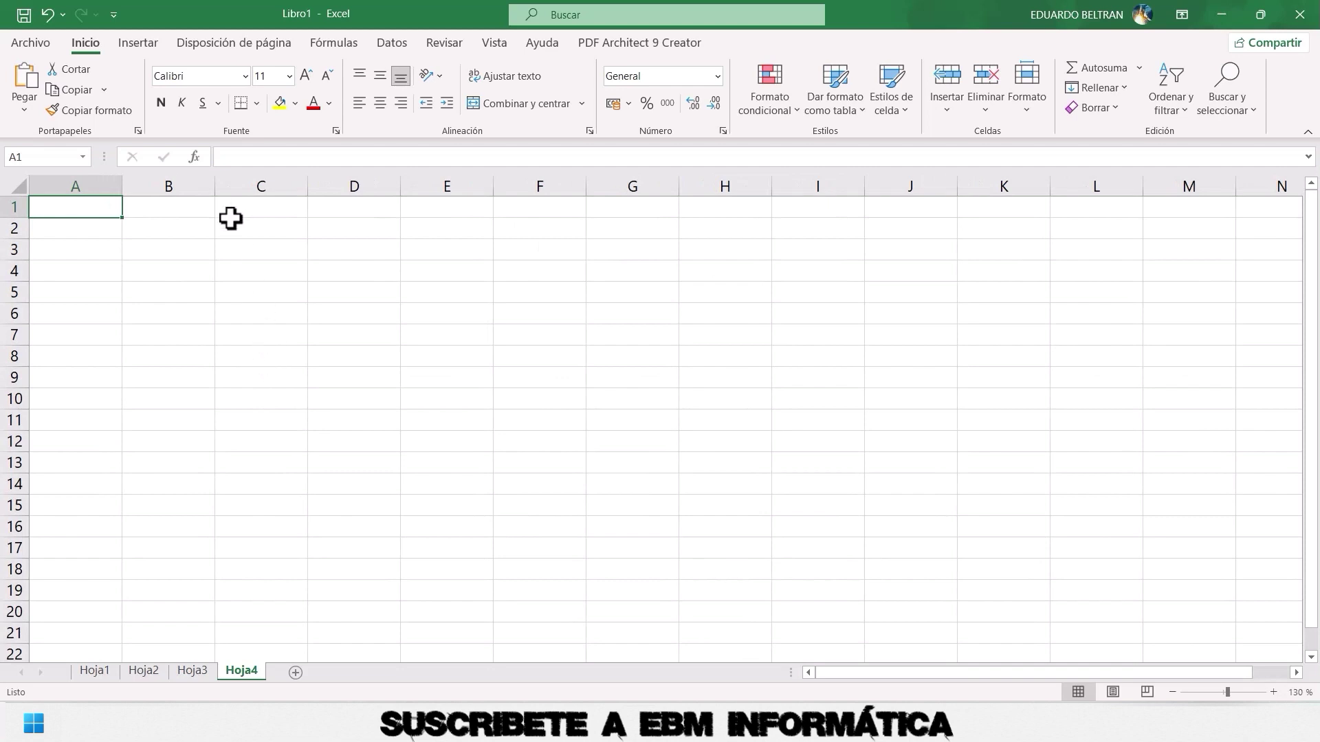
click(340, 275)
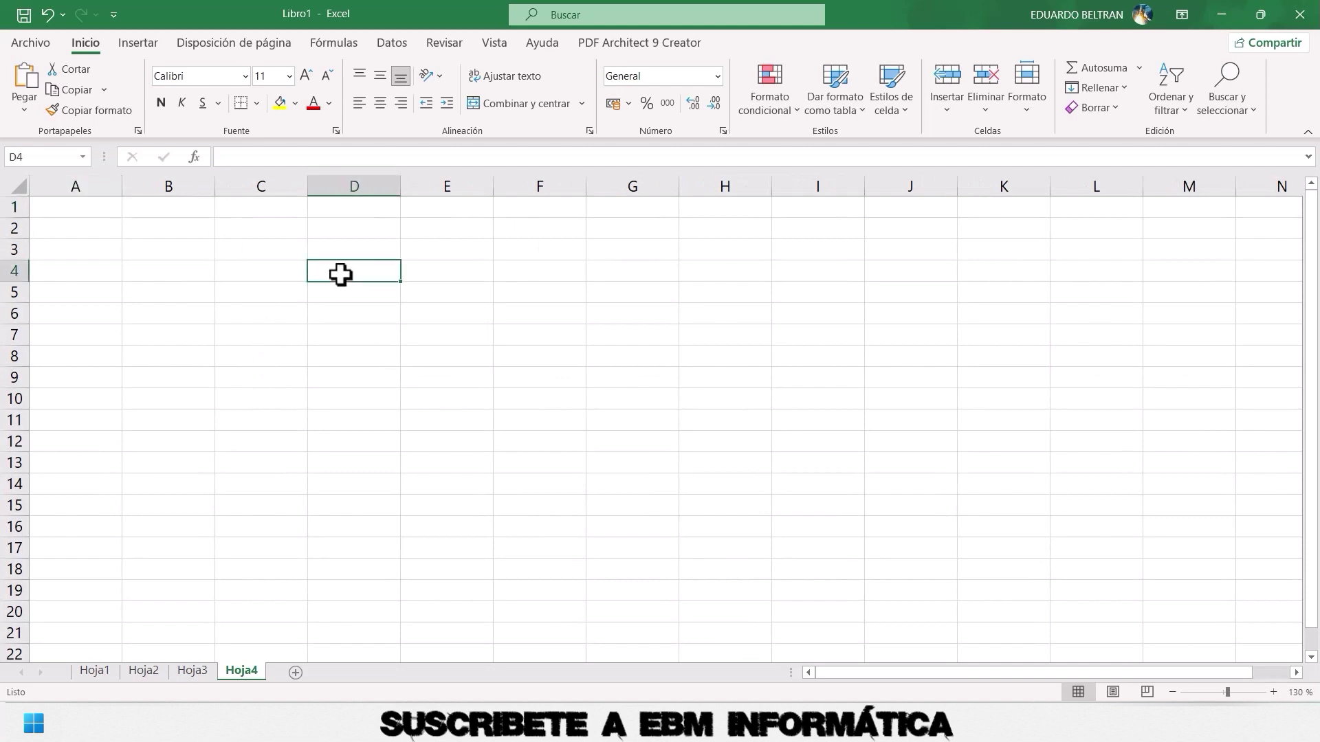
text(54 345 454 4 5 4)
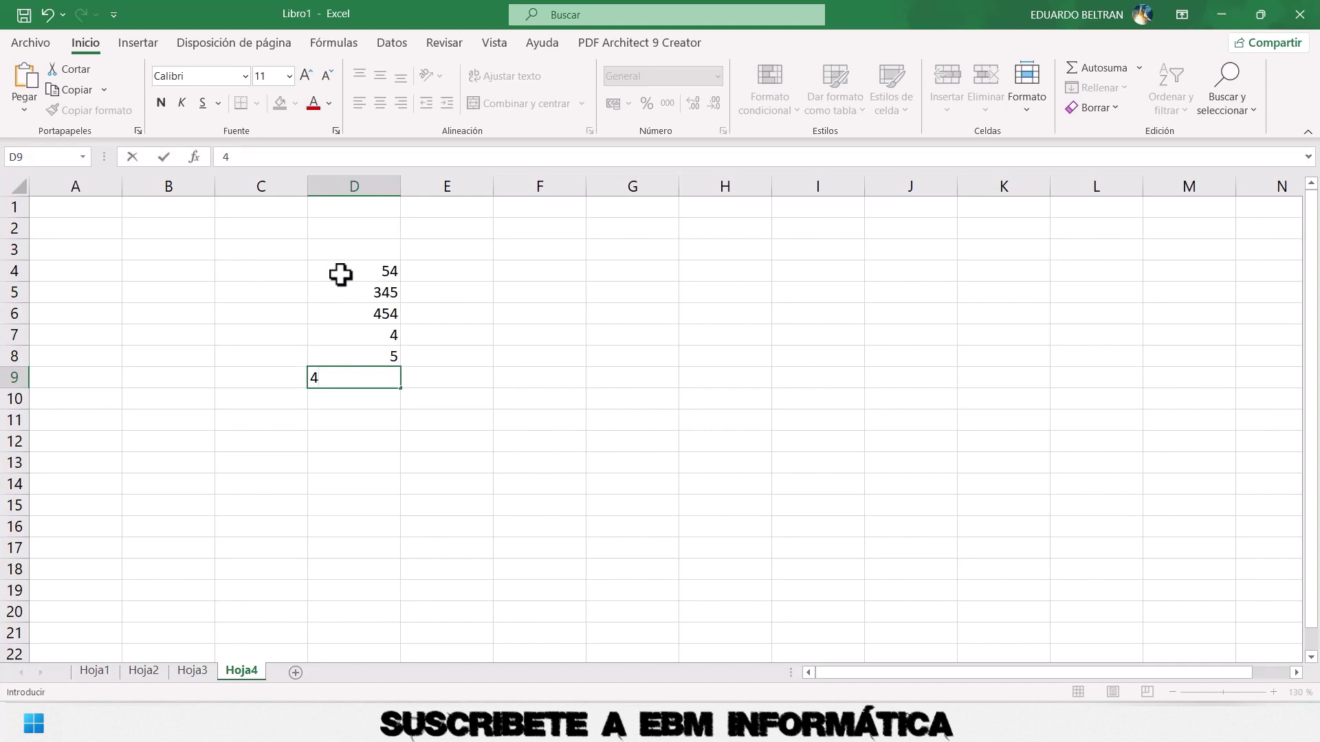
key(Up)
Step: Enter the misspelled =POMEDIO(D4:D9) in D10, producing #¿NOMBRE?
click(344, 378)
click(342, 405)
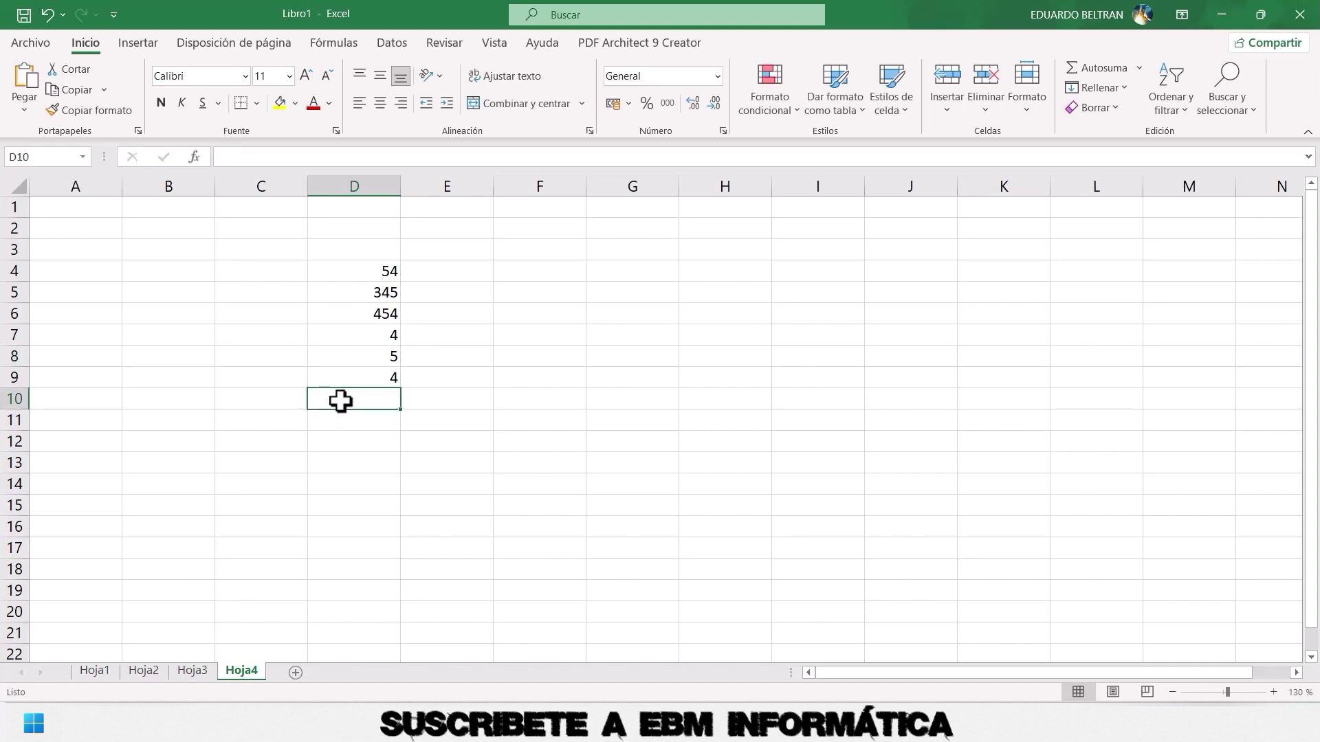
text(=)
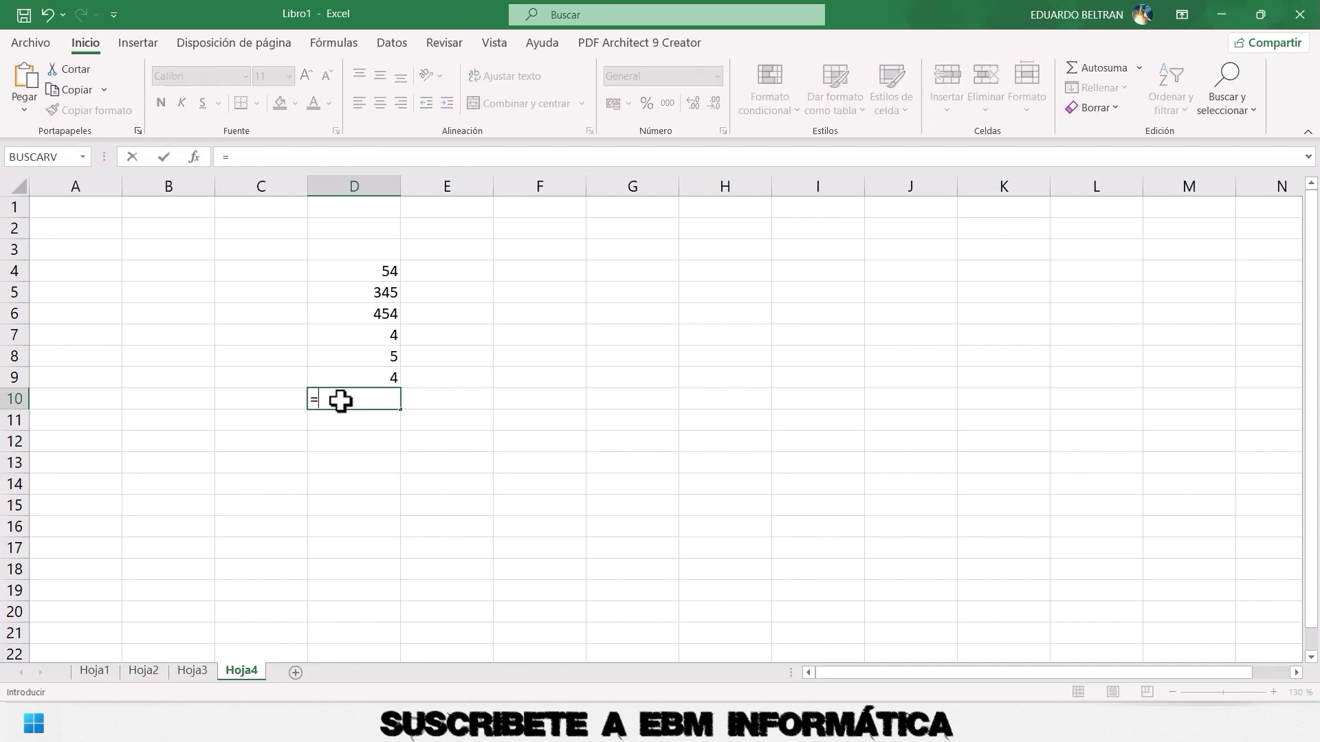
text(POMEDIO)
text(()
drag(368, 274, 379, 376)
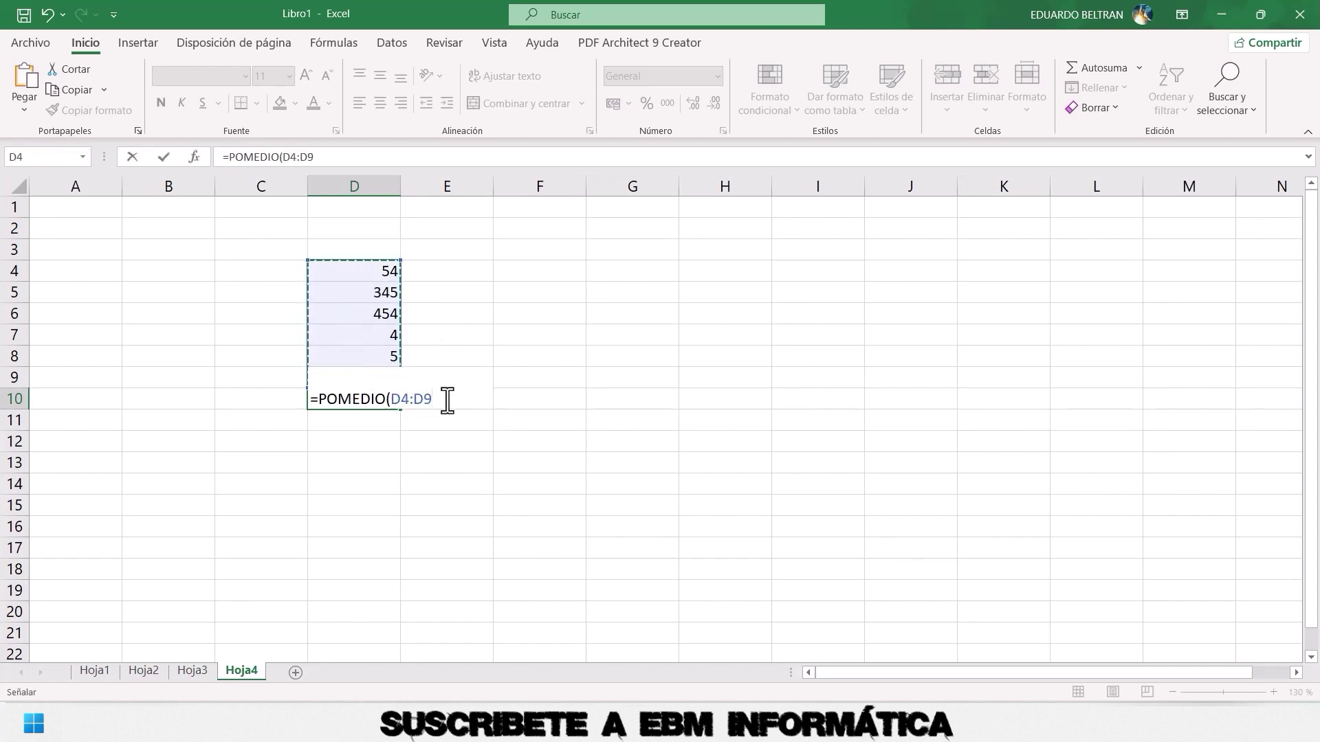
key(Return)
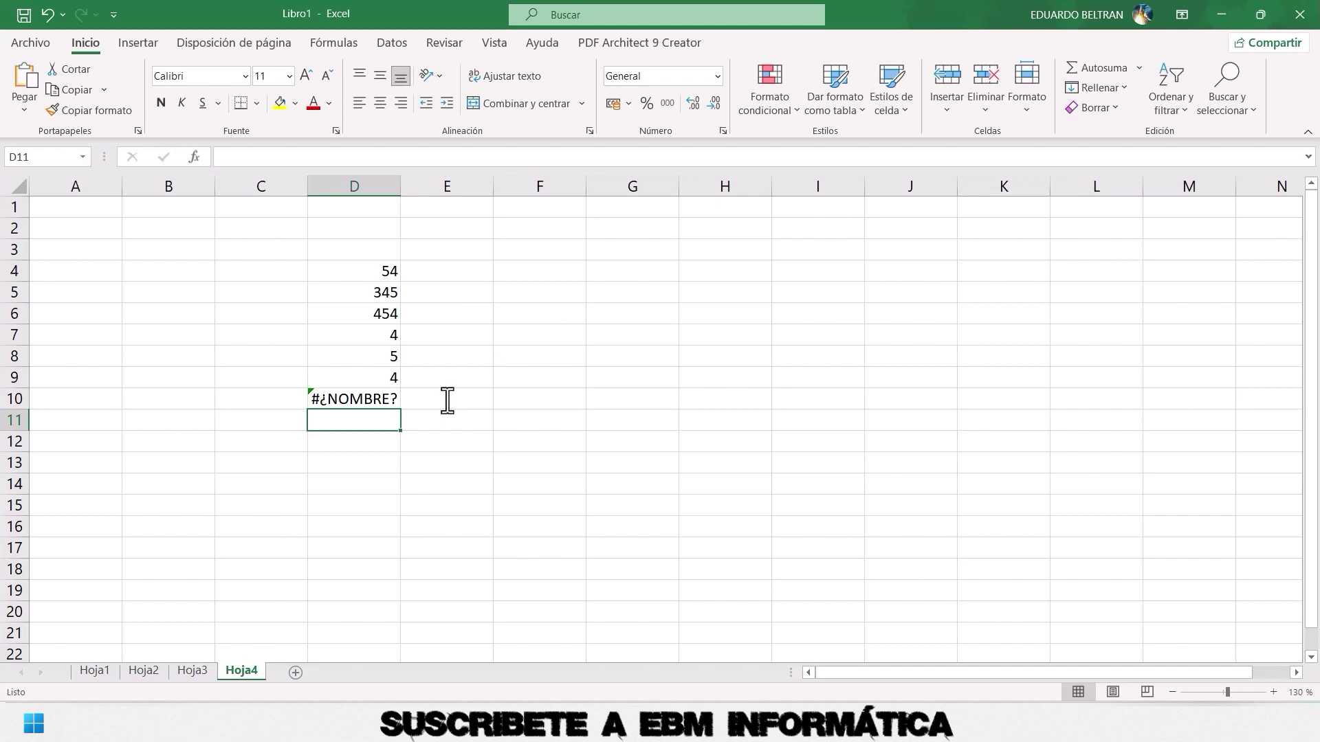
click(380, 398)
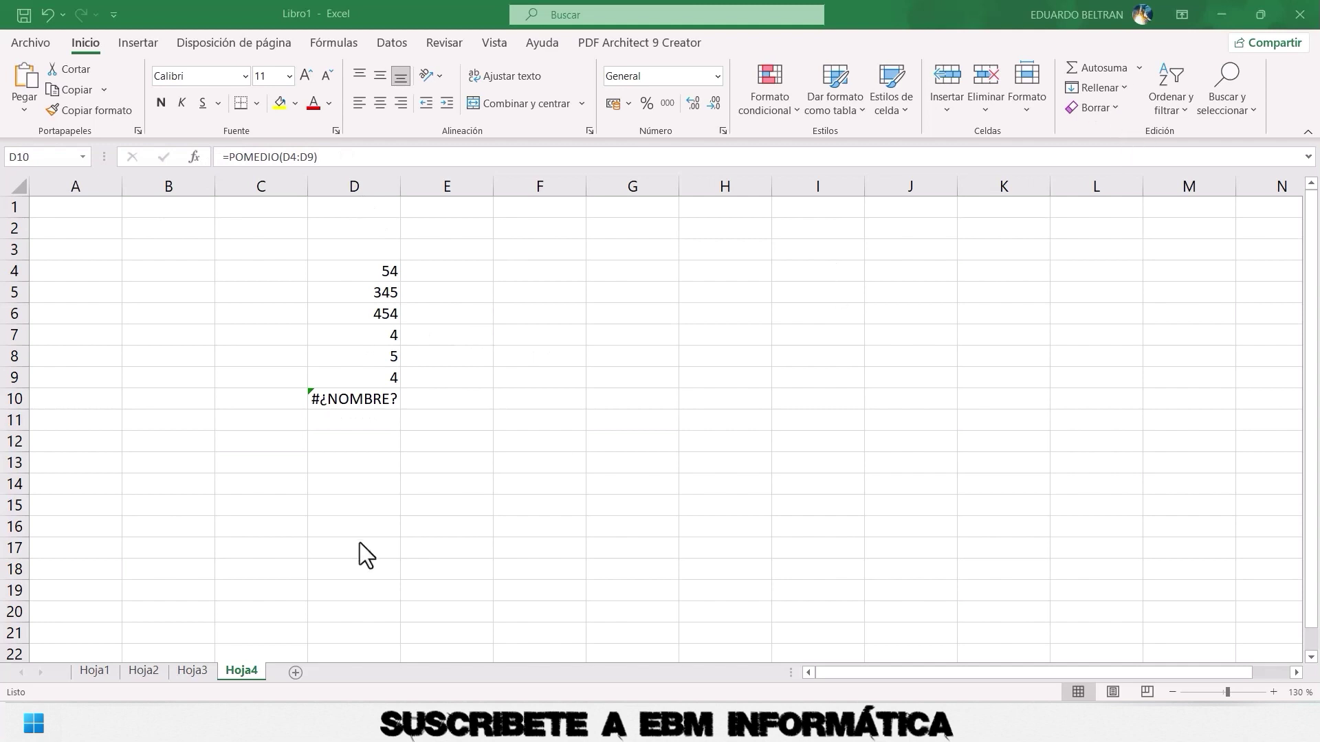
Step: Delete the #¿NOMBRE? formula from D10 and try an Autosuma Promedio there, then cancel it
click(369, 398)
key(Delete)
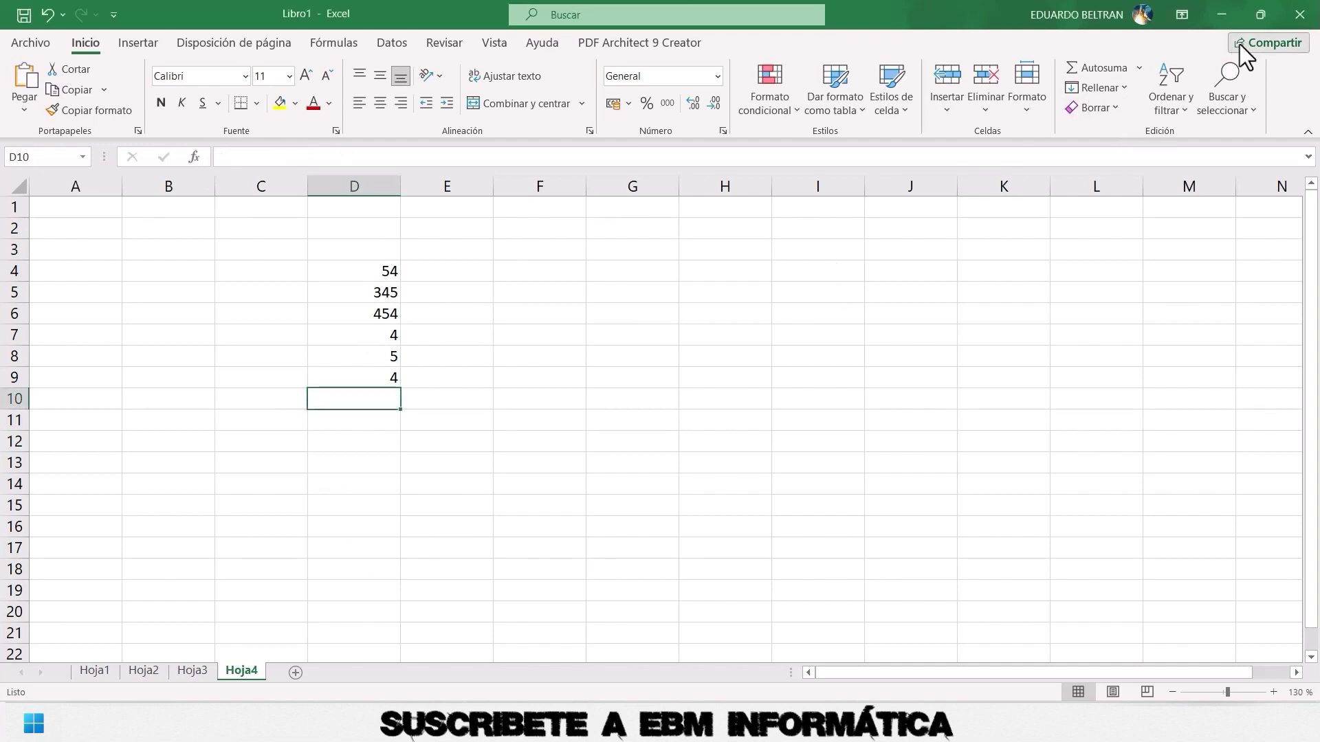
click(1139, 69)
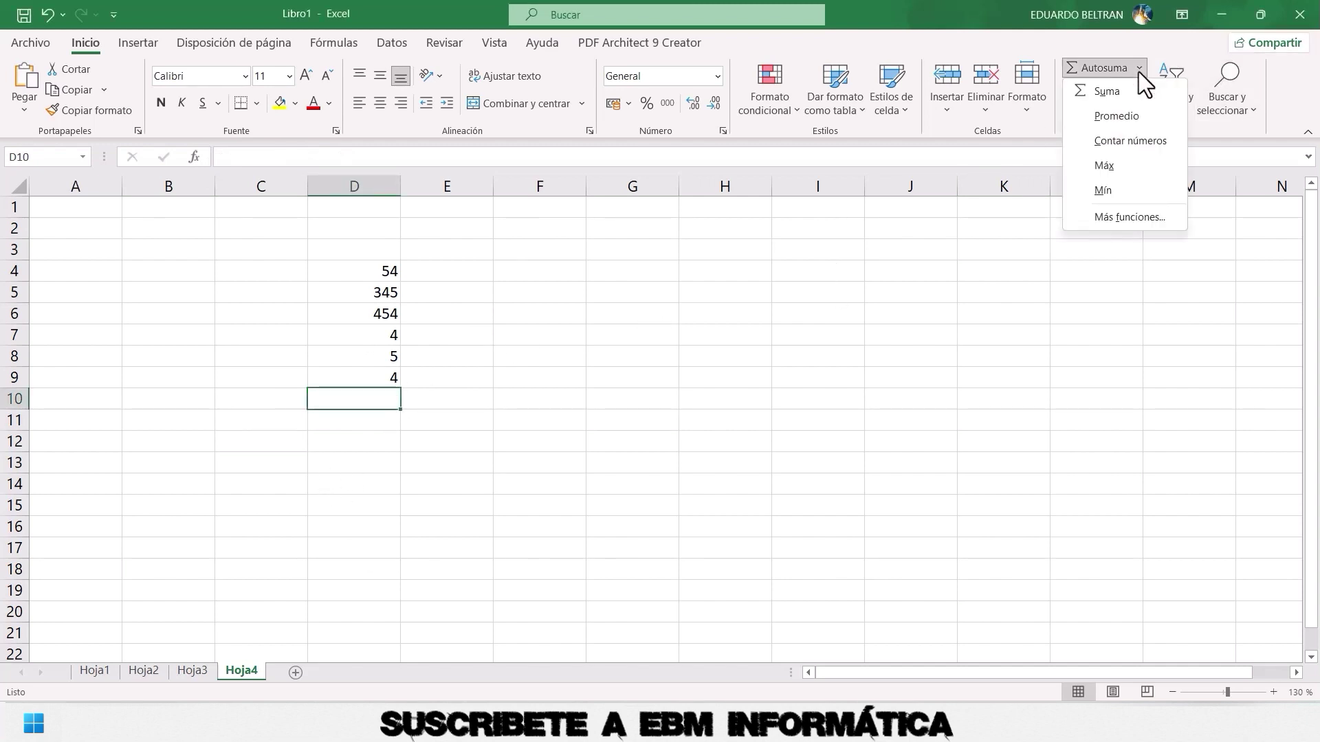
click(1136, 115)
key(Escape)
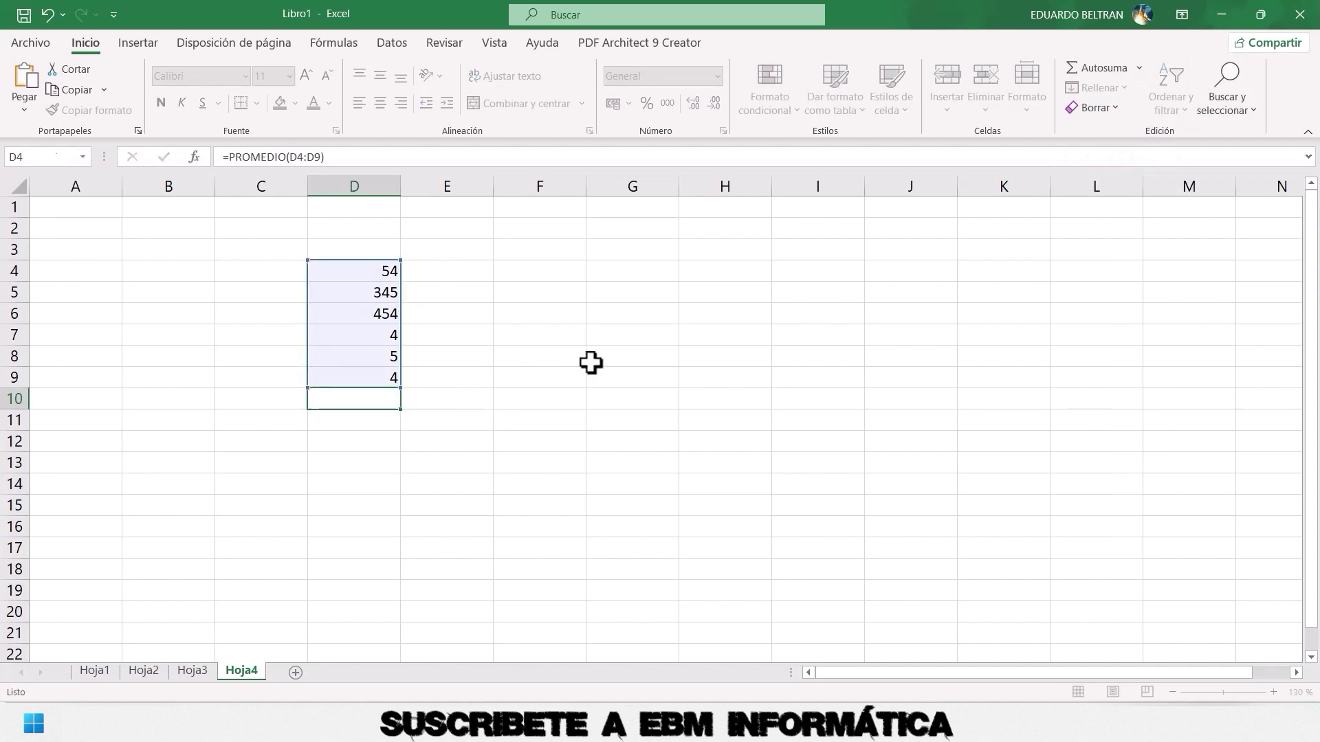
Step: Retype =PROMEDIO in D10, discard it, and add a new blank sheet Hoja5
click(272, 156)
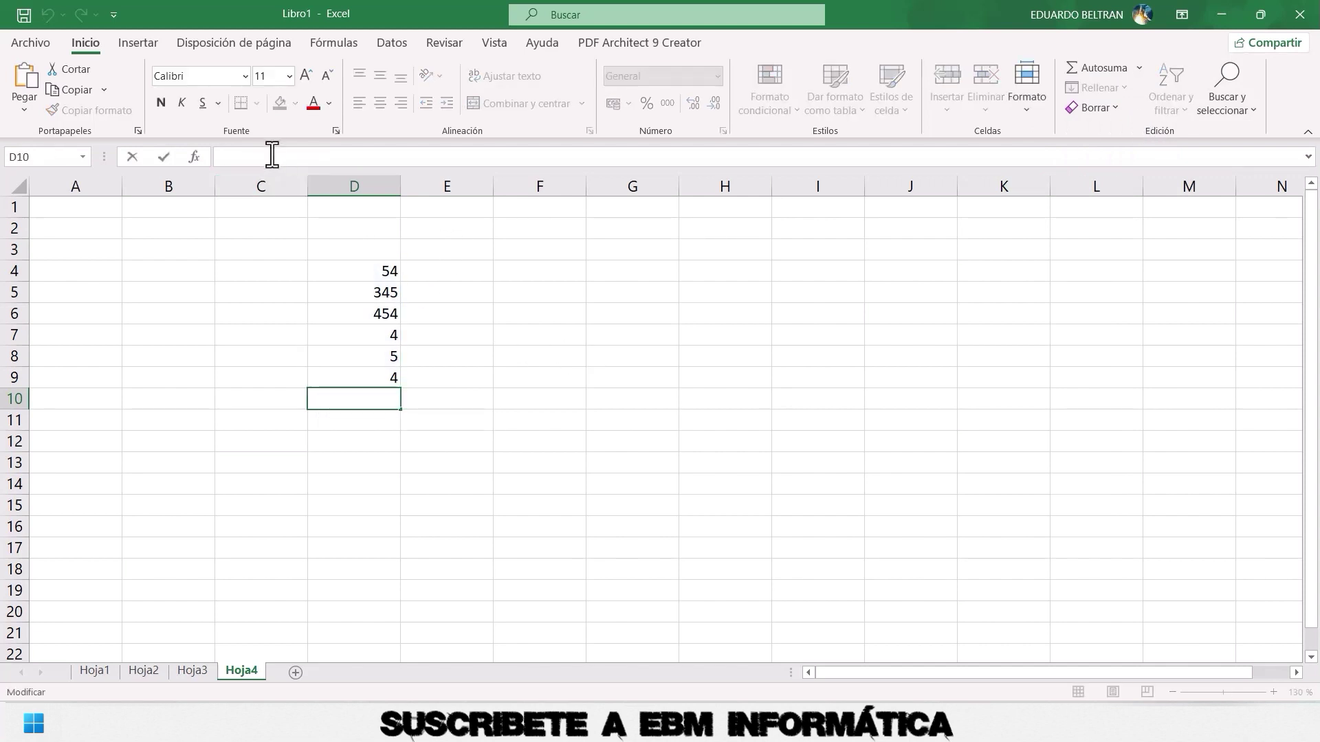
text(=PR)
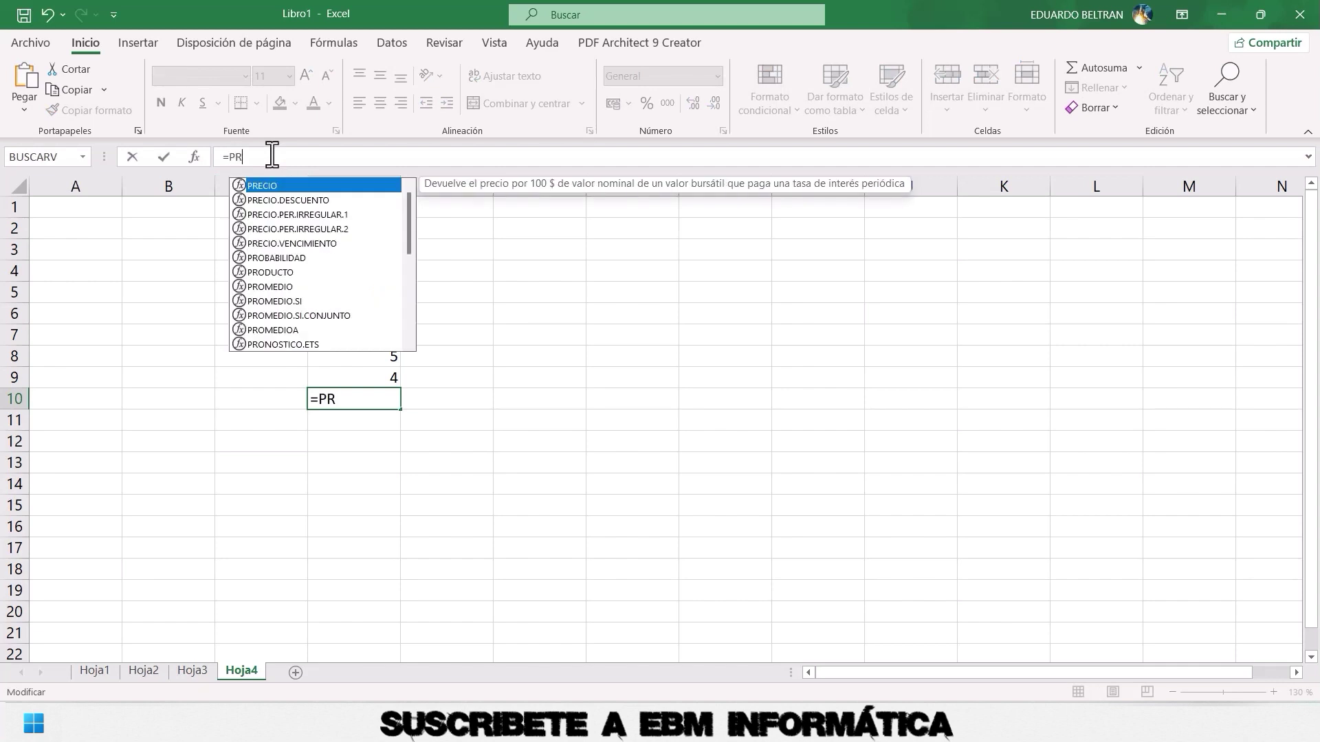
text(OMEDIO)
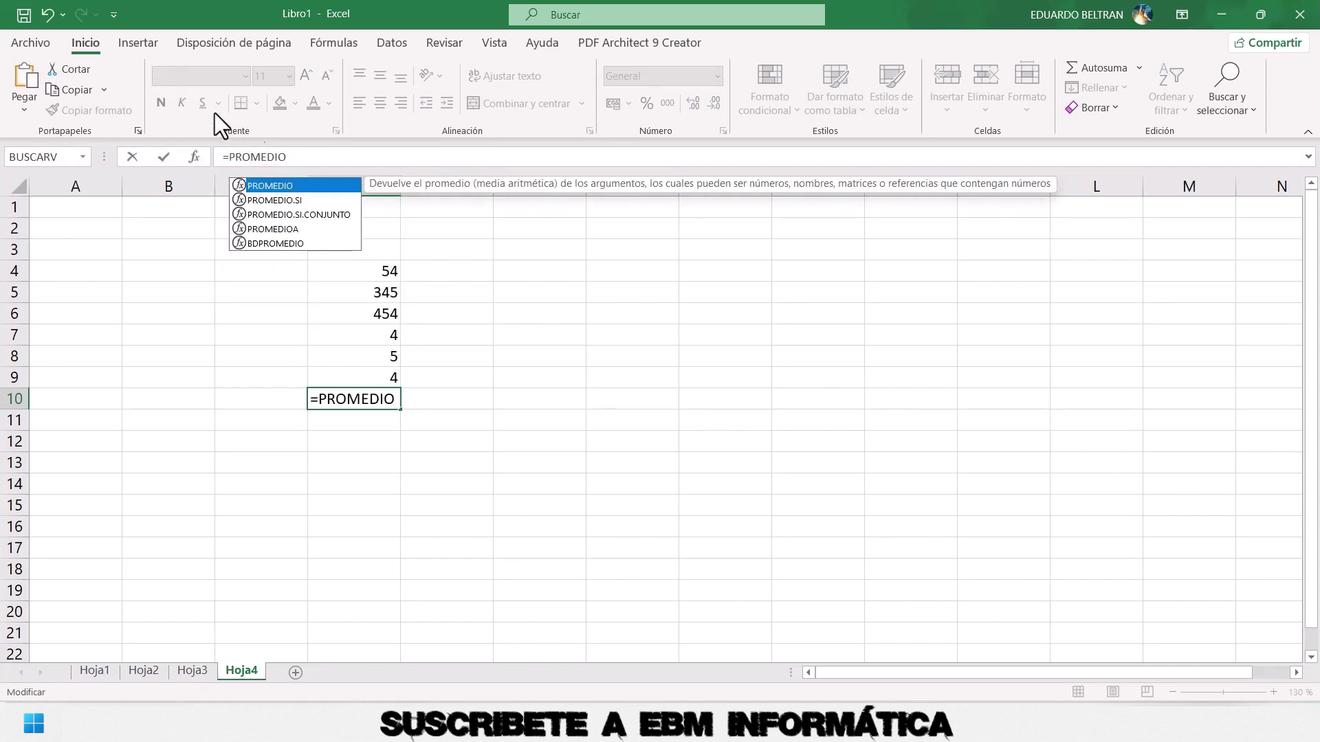
key(BackSpace)
key(BackSpace)
key(BackSpace)
key(BackSpace)
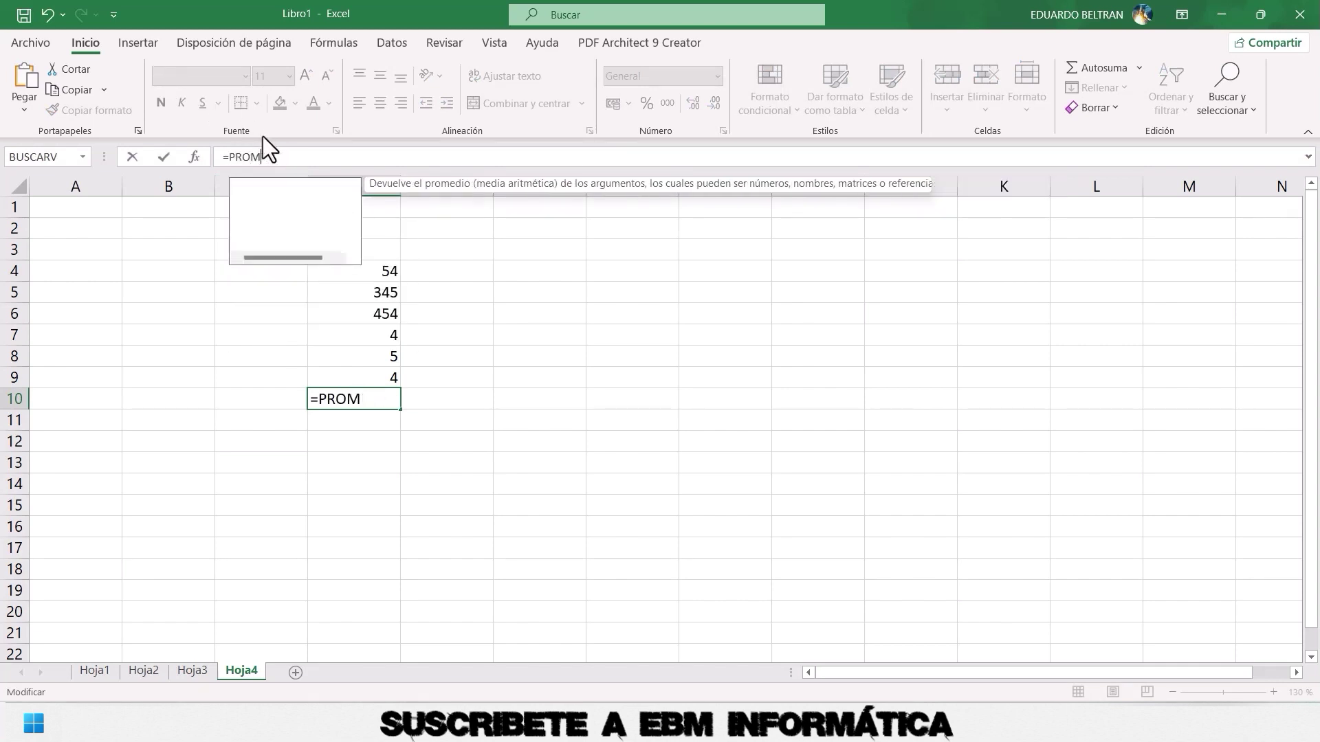
key(BackSpace)
key(BackSpace)
key(BackSpace)
text(OMEDIO)
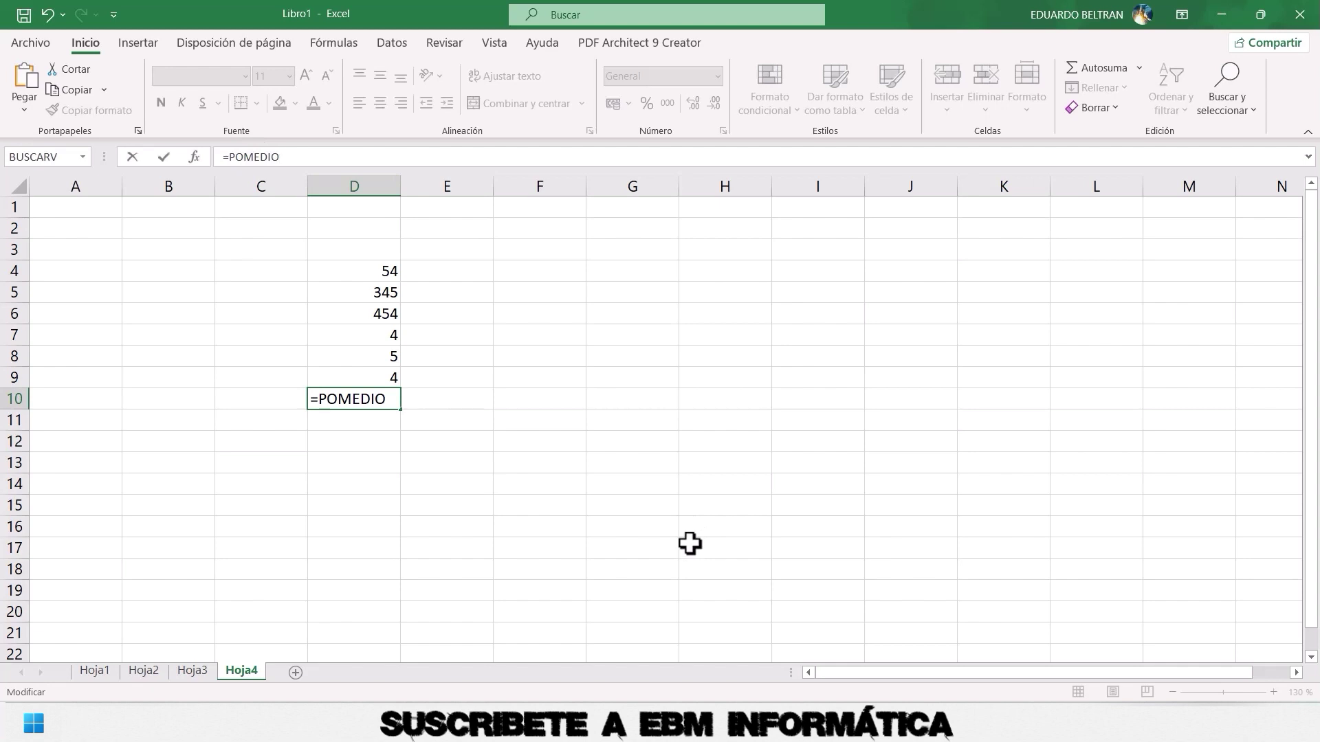
key(Escape)
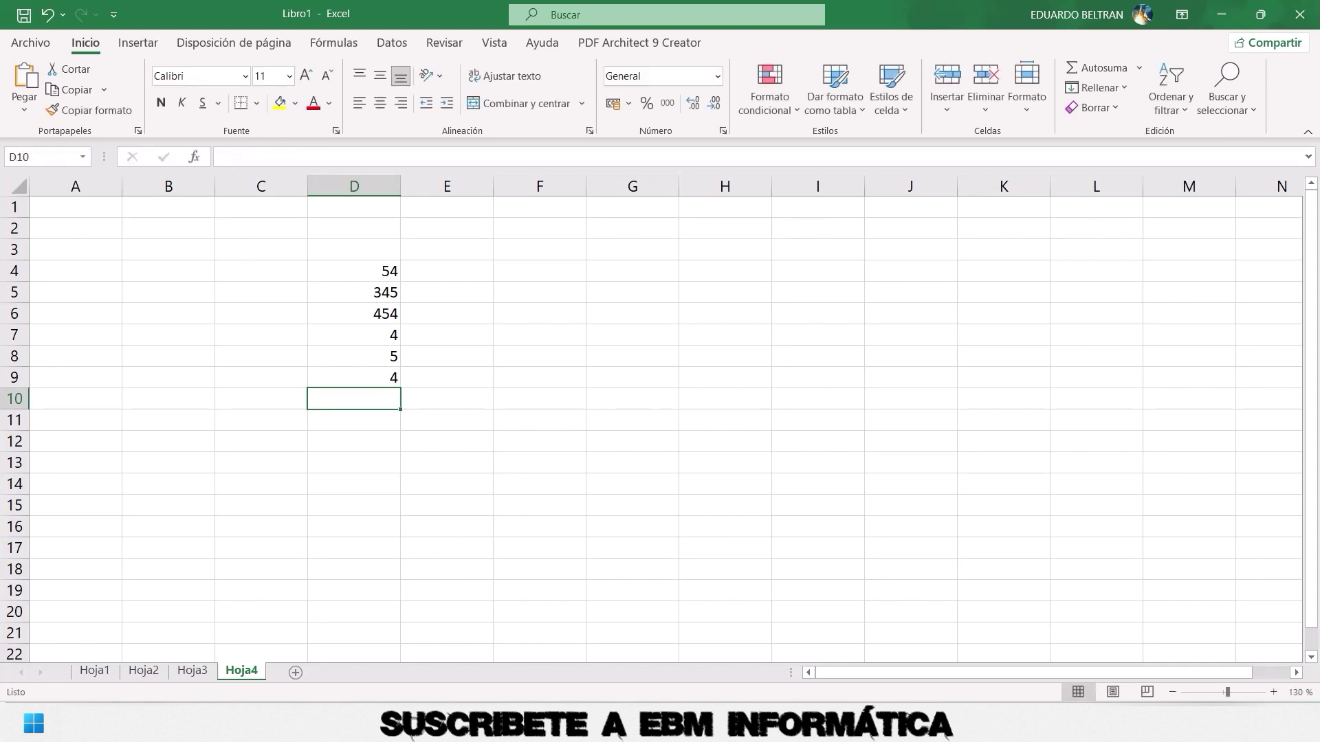
click(295, 672)
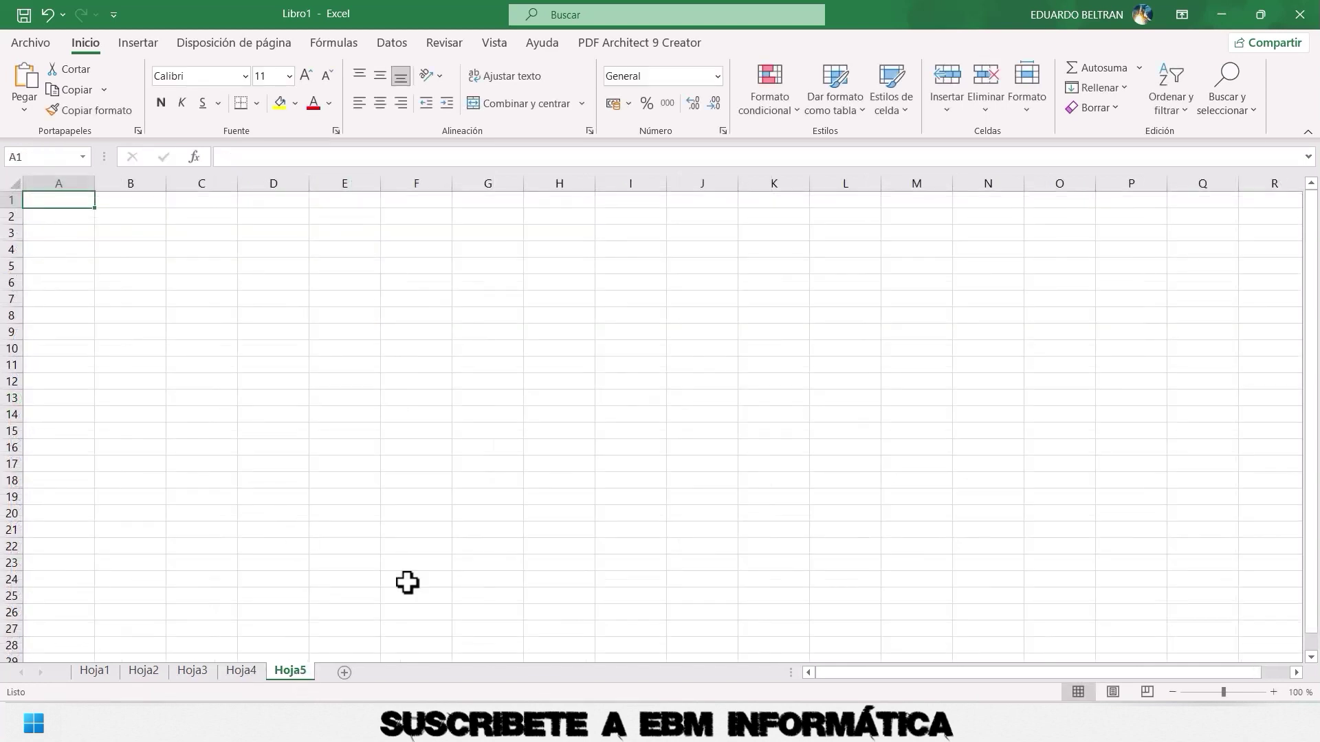
Step: Zoom Hoja5 to 130% and enter 345, 345, 345, 345, 34 in B3:B7
click(1273, 693)
click(1274, 693)
click(1273, 693)
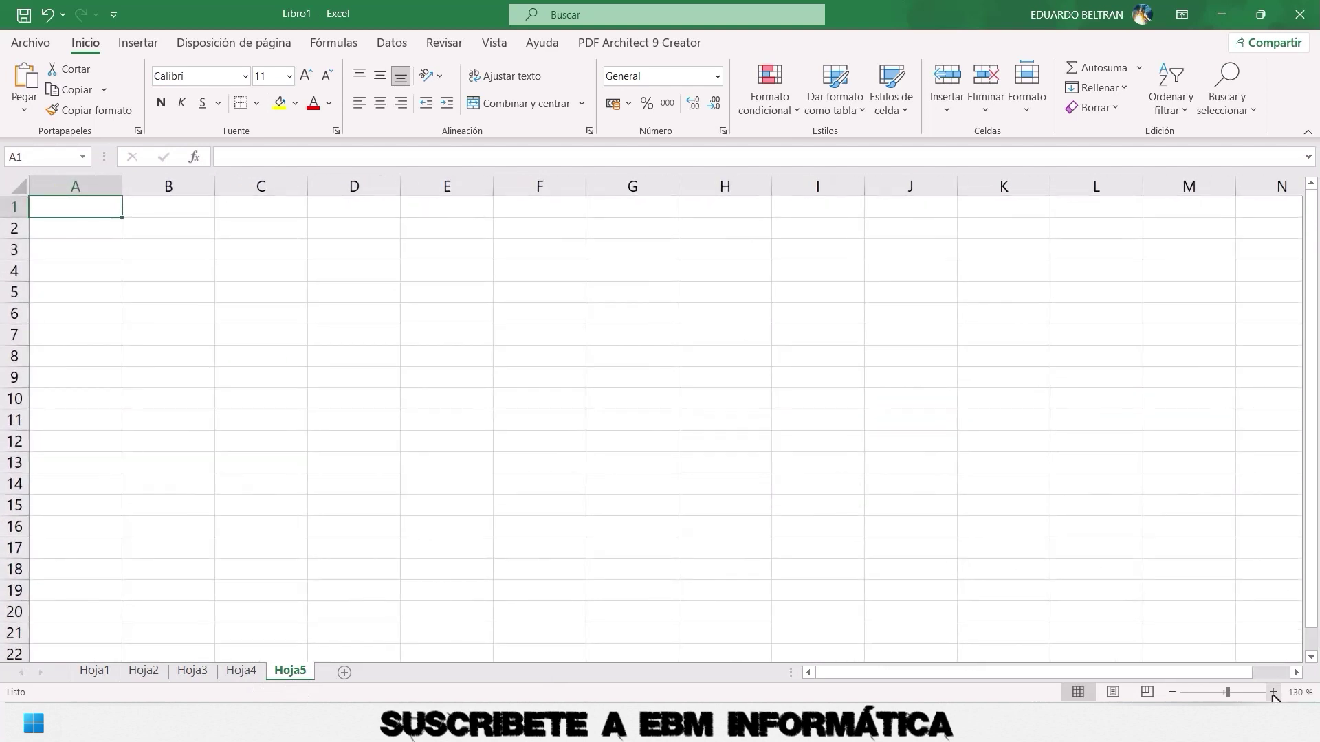
click(163, 258)
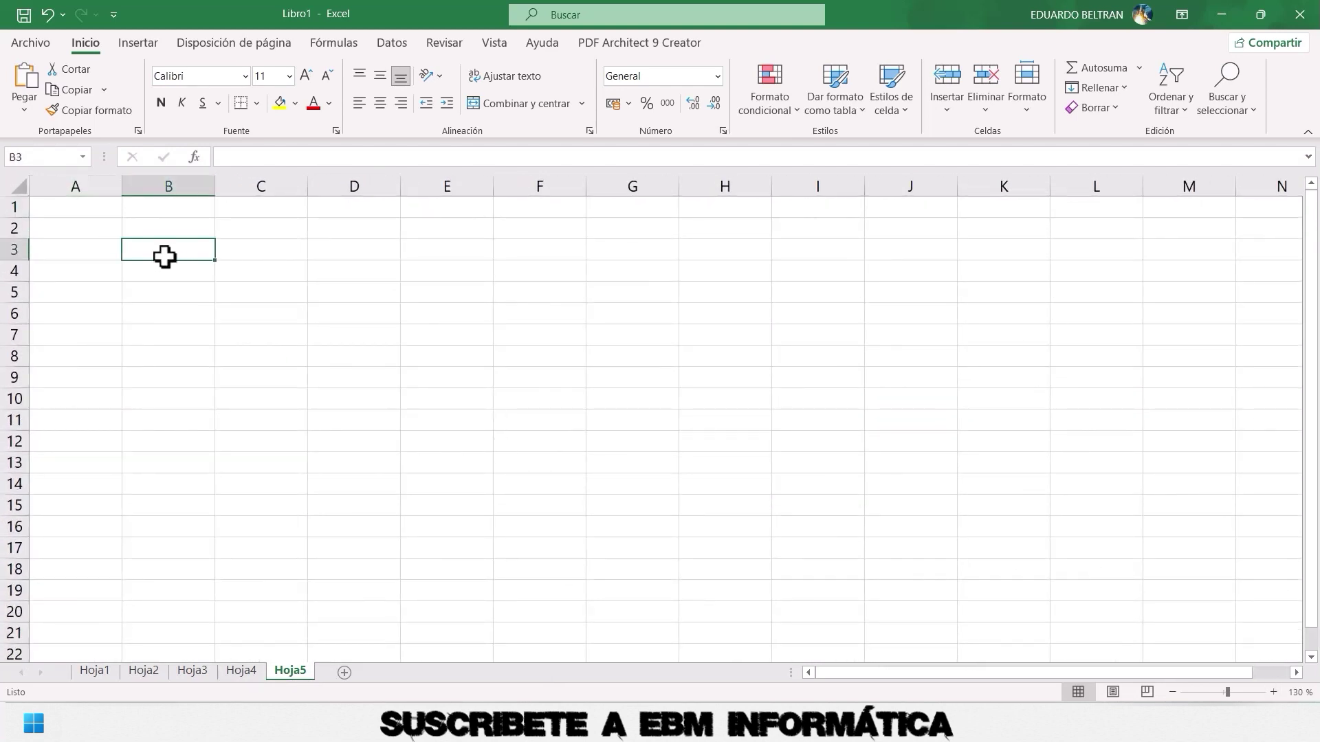
text(345 345 345)
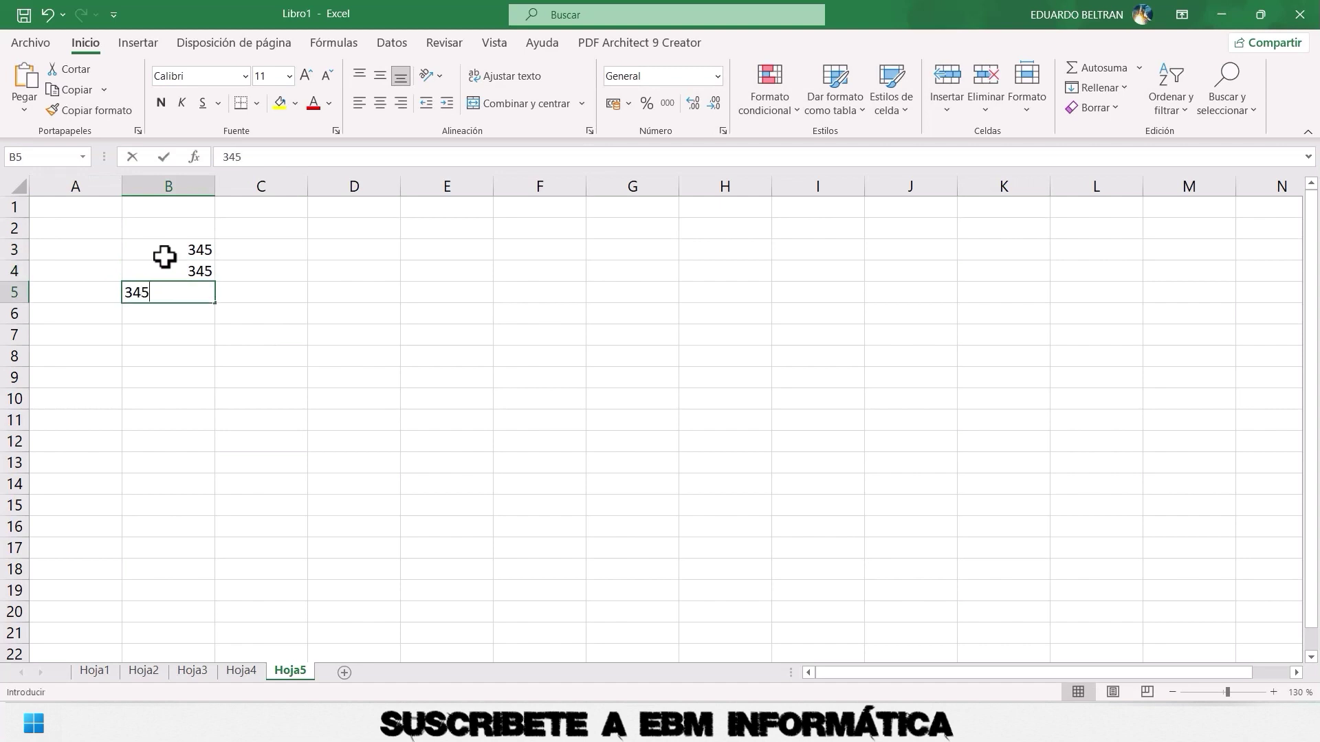
text( 345 34)
key(Tab)
Step: Fill C3:C7 with 454, 0, 454, 45 and 0
key(Up)
key(Up)
key(Up)
key(Up)
text(454)
key(Return)
text(0)
key(Tab)
key(Return)
text(454)
key(Return)
text(45)
key(Return)
text(0)
key(Right)
key(Right)
key(Up)
key(Up)
key(Up)
key(Up)
Step: Enter =B3/C3 in D3 and fill it down to D7, producing #¡DIV/0! for zero divisors
key(Left)
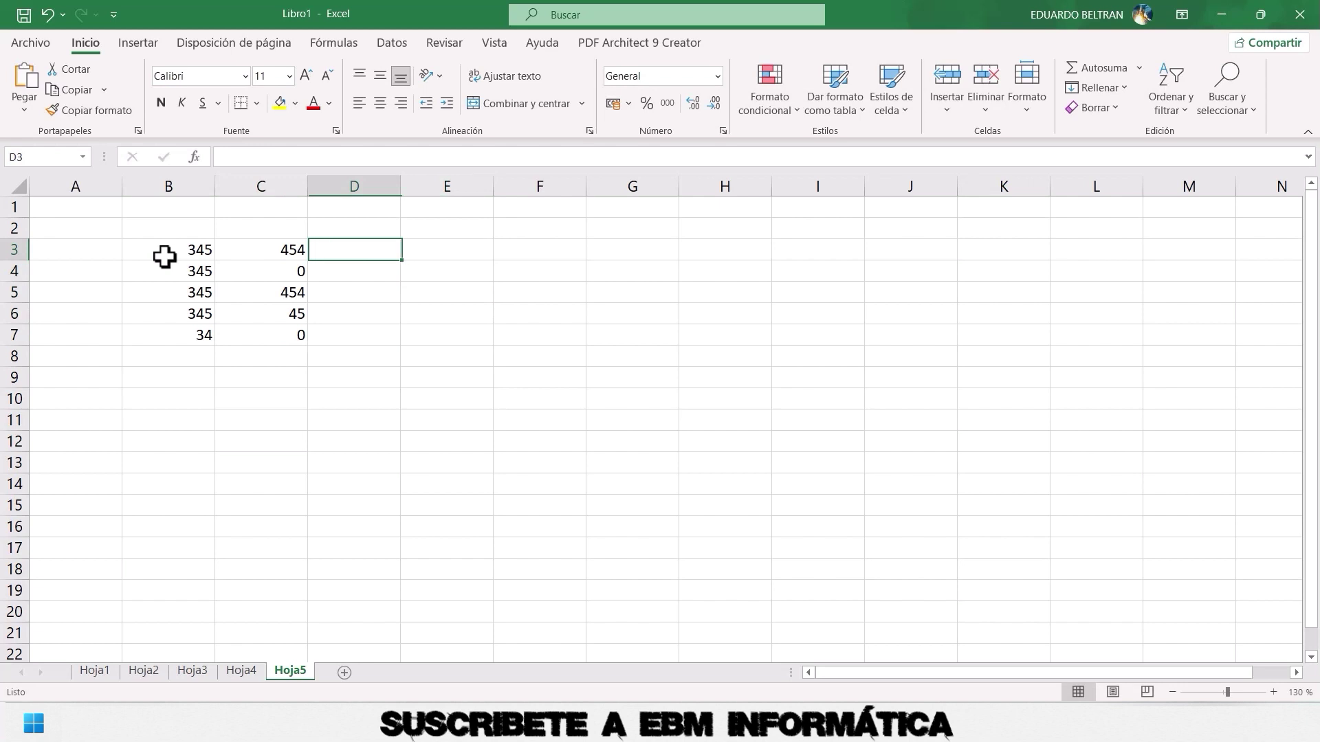
text(=)
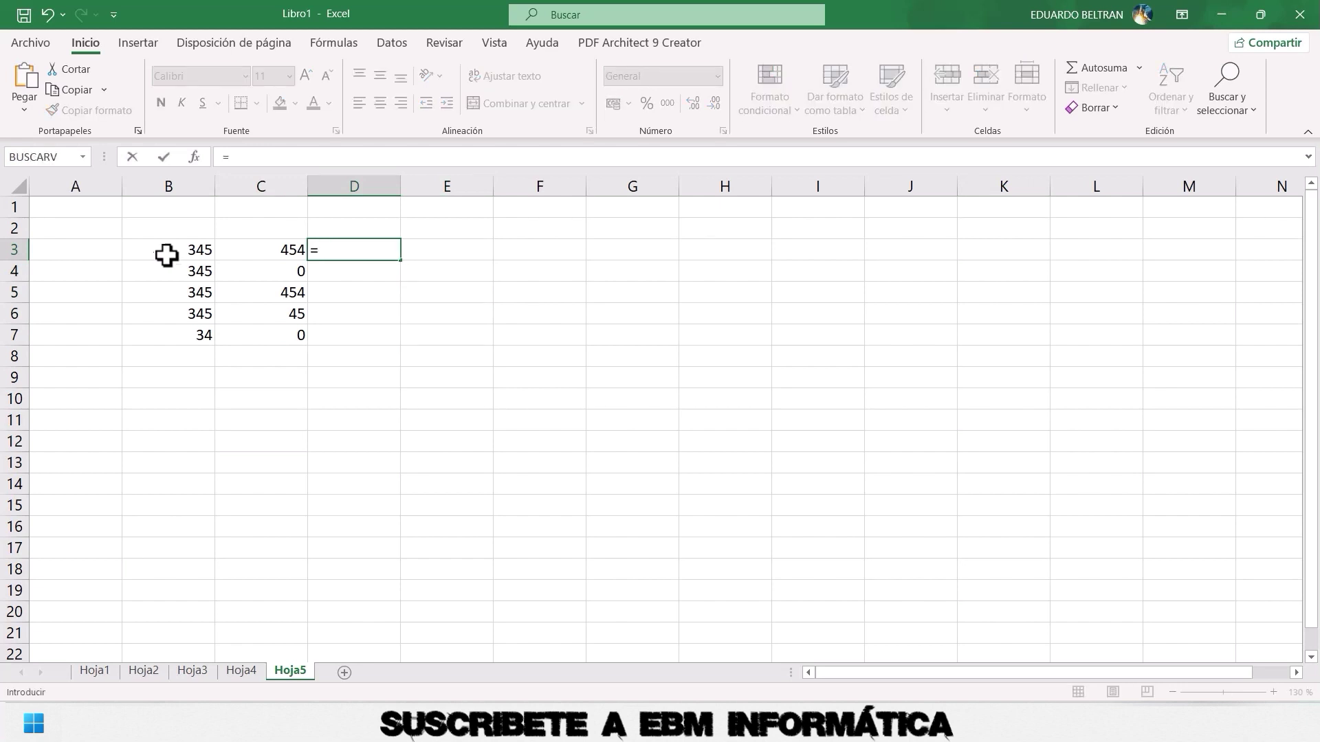
click(181, 250)
text(/)
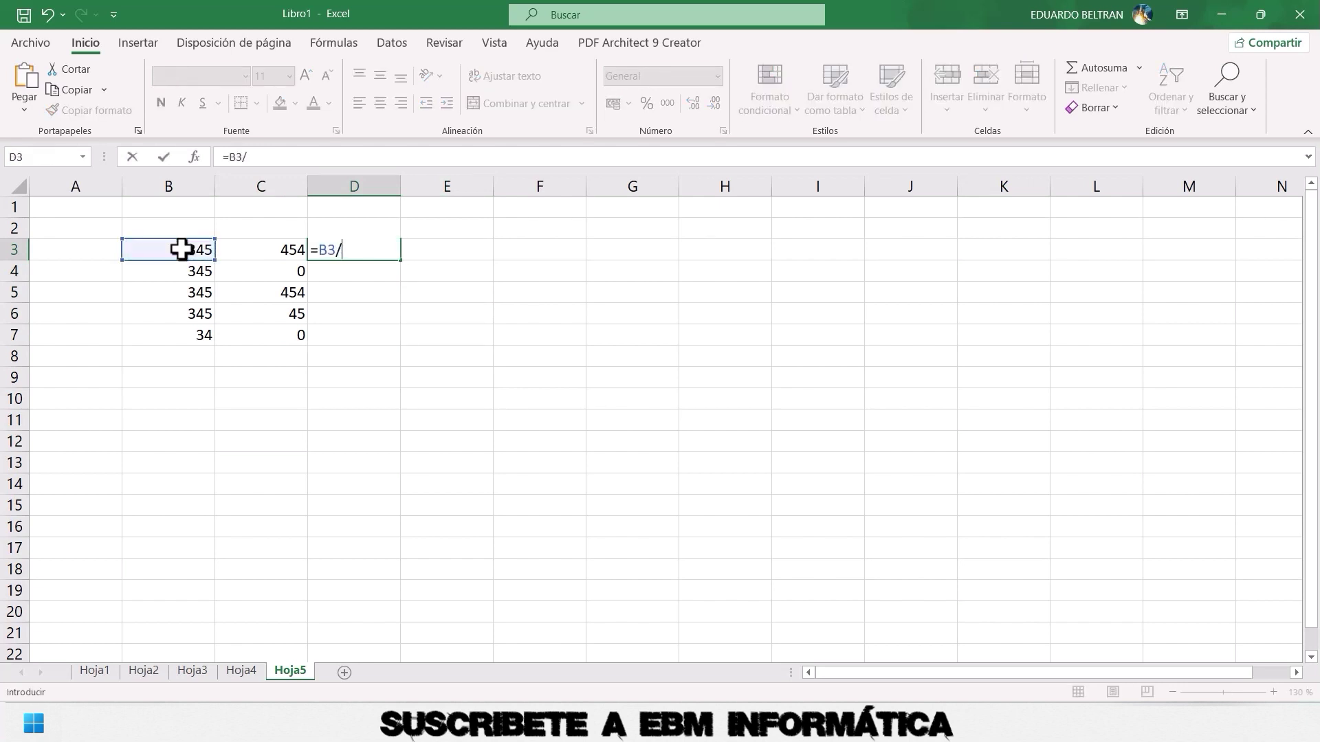
click(267, 250)
key(Return)
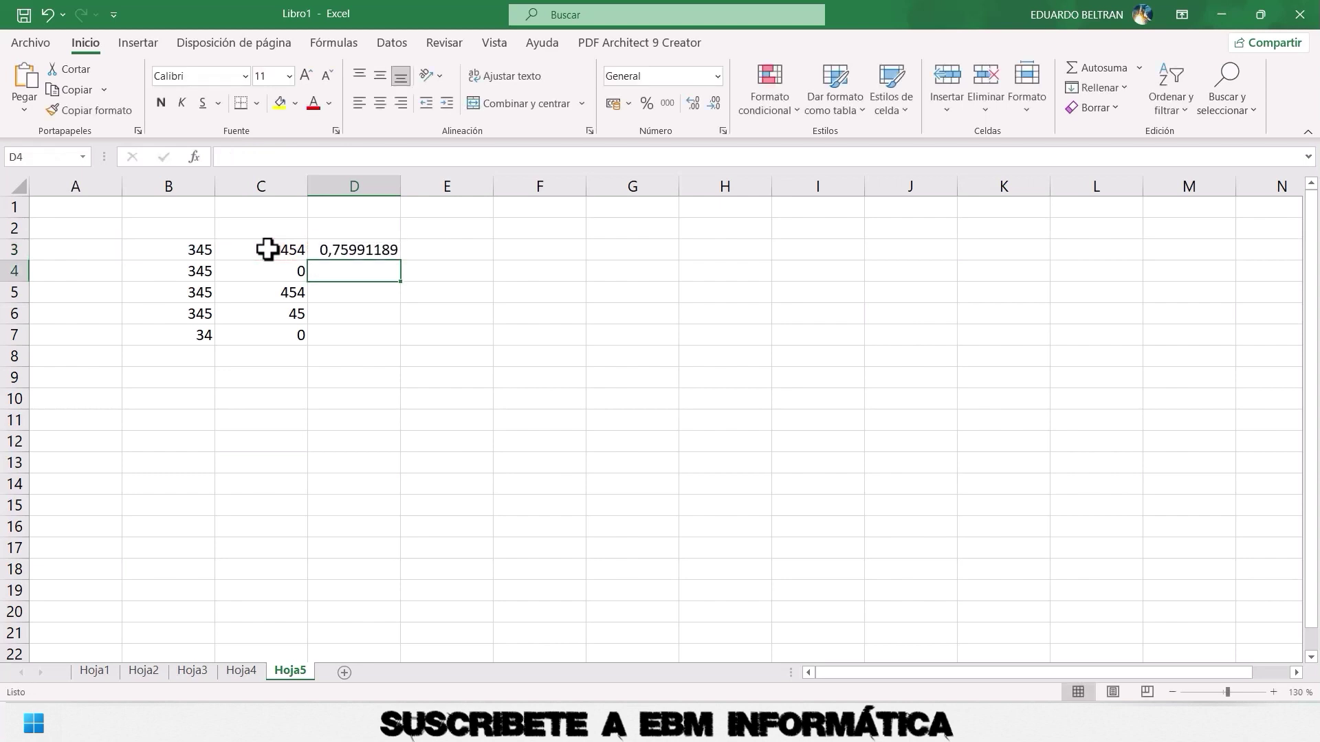
click(383, 249)
drag(399, 259, 399, 346)
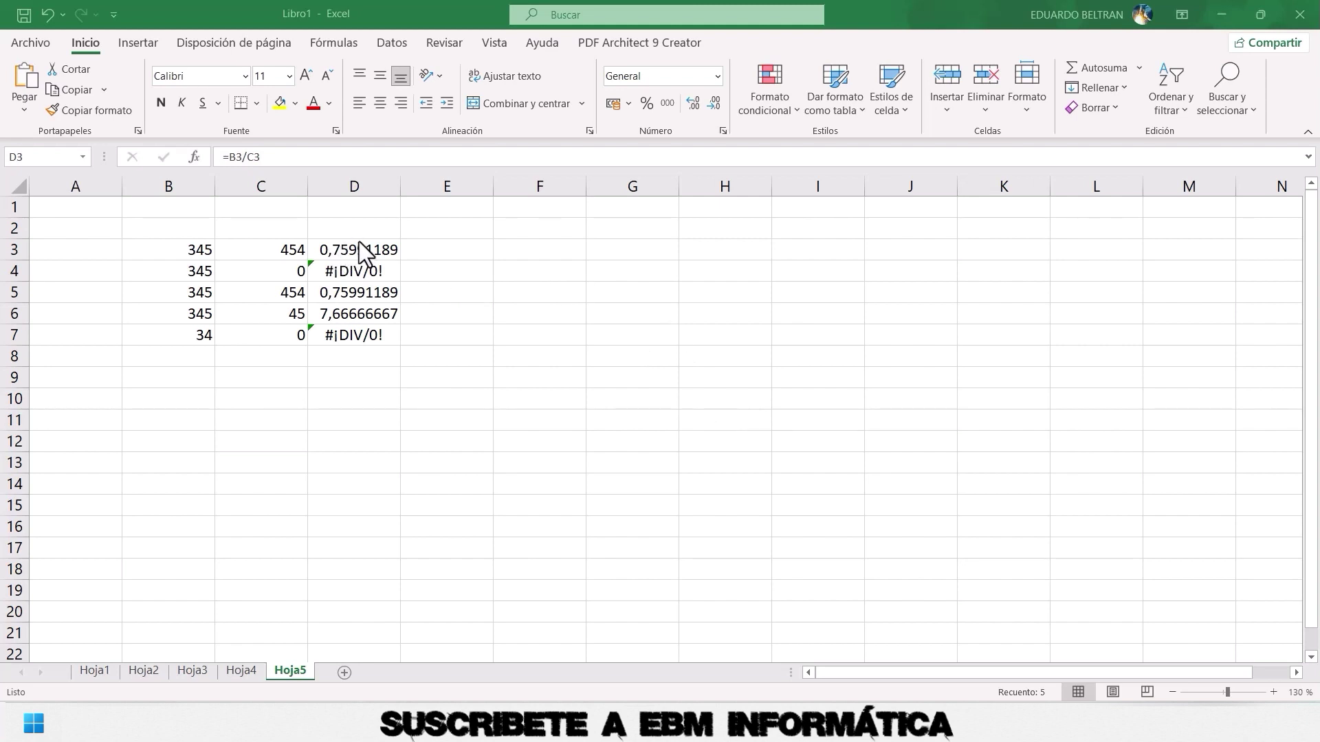
Step: Clear the division results from D3:D7
key(ctrl+shift+Down)
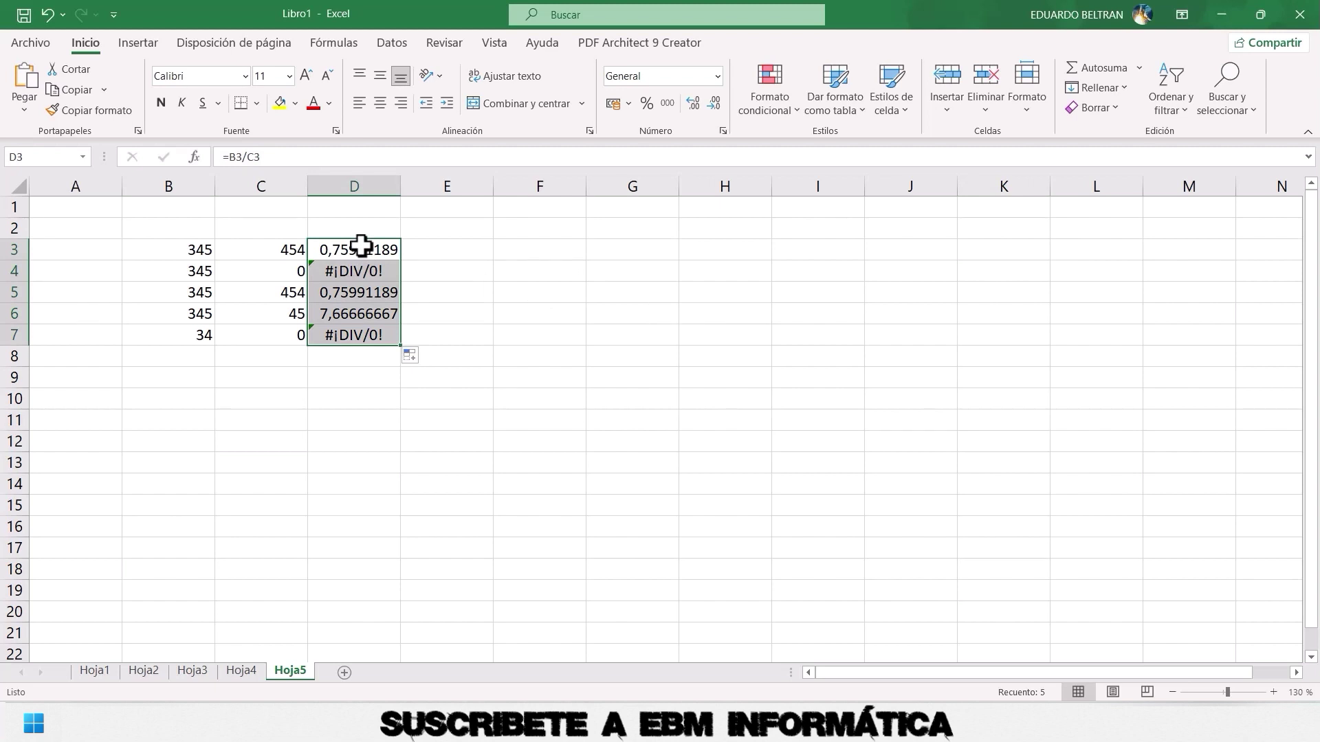
key(Delete)
click(361, 247)
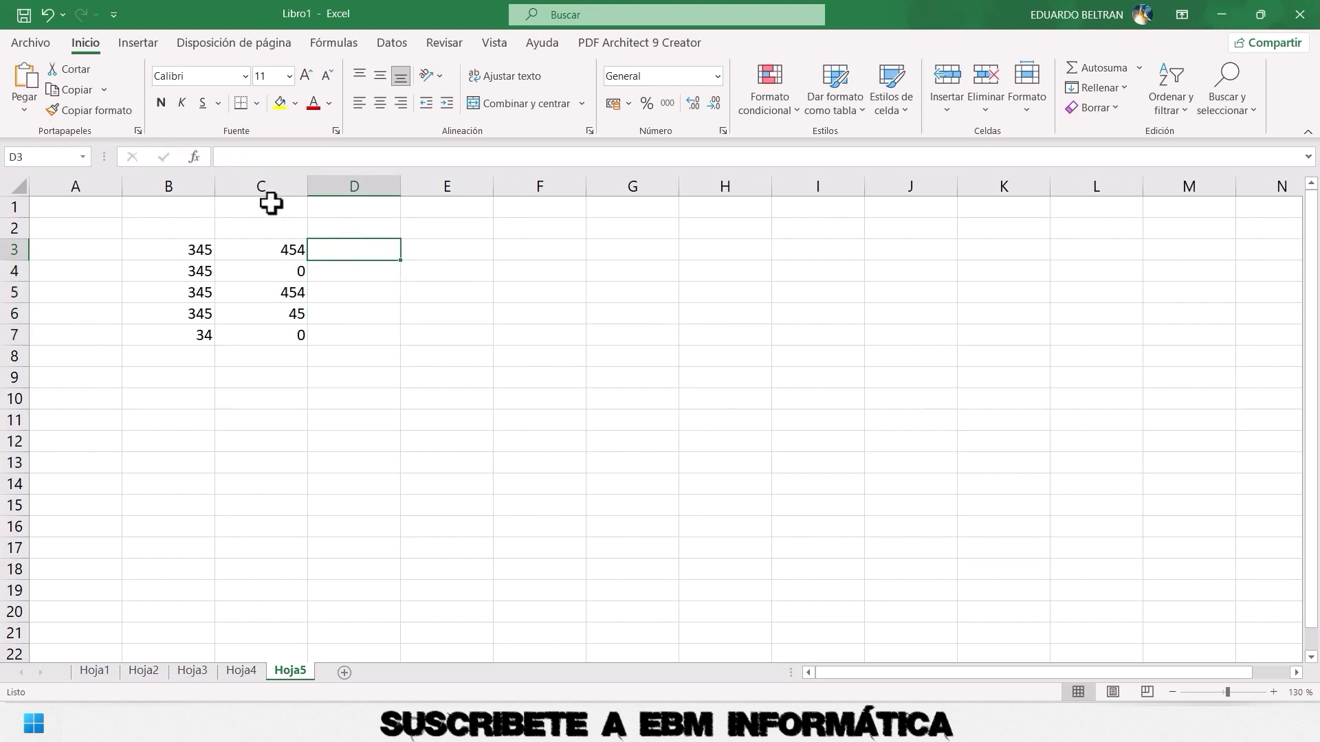
Step: Pick SI.ERROR from the Lógica category in Insertar función for D3
click(195, 158)
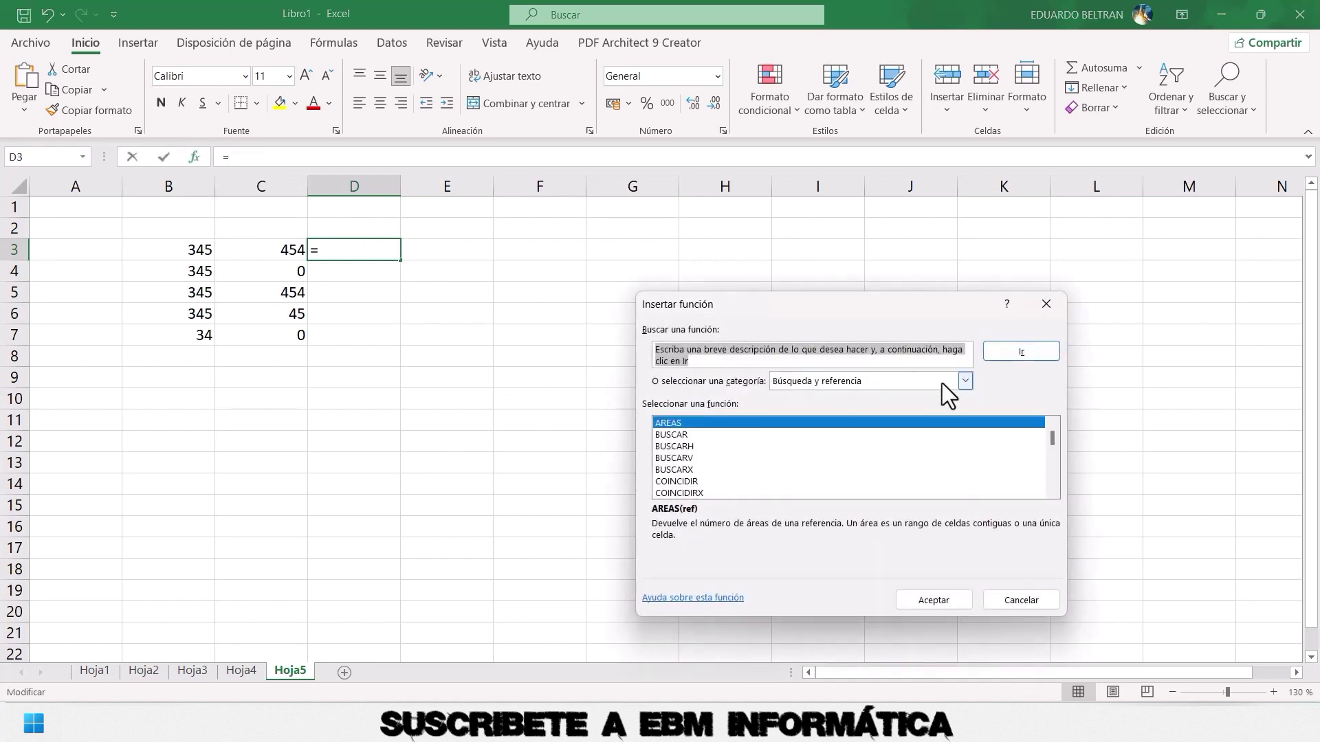
click(961, 381)
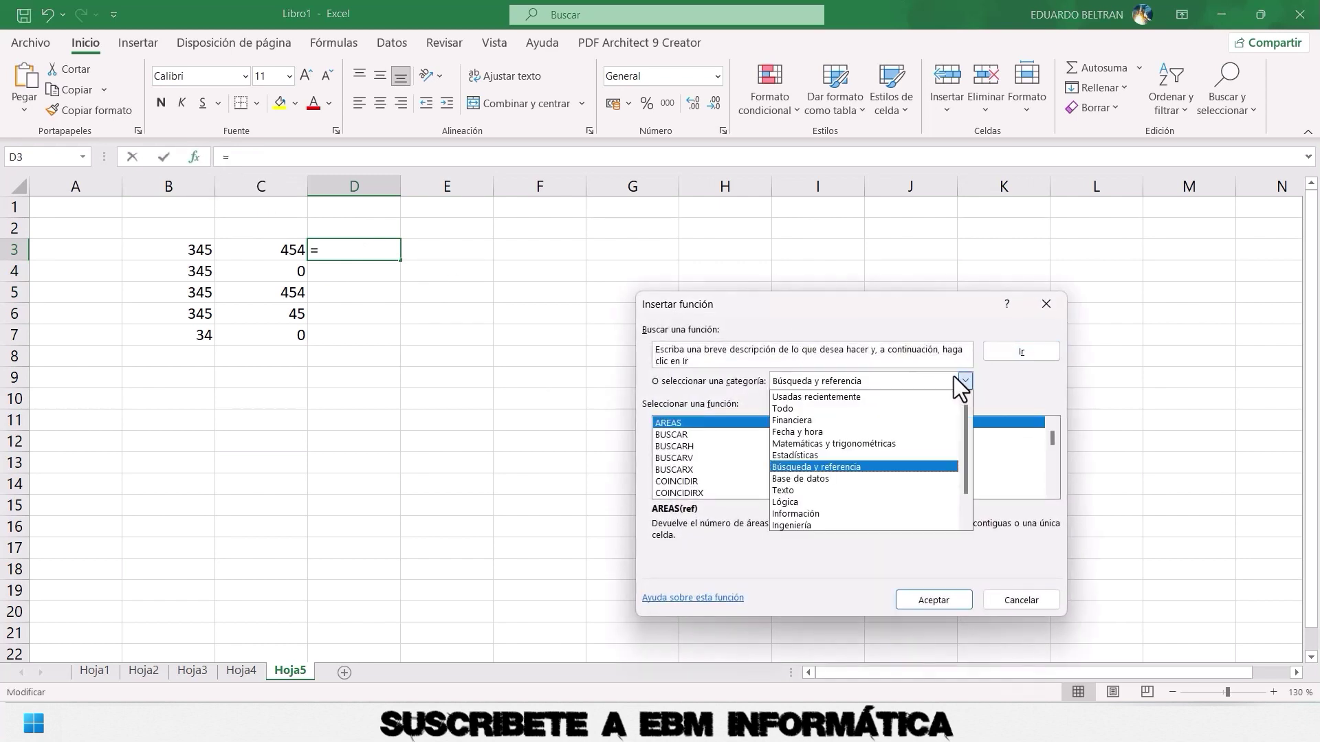
click(853, 502)
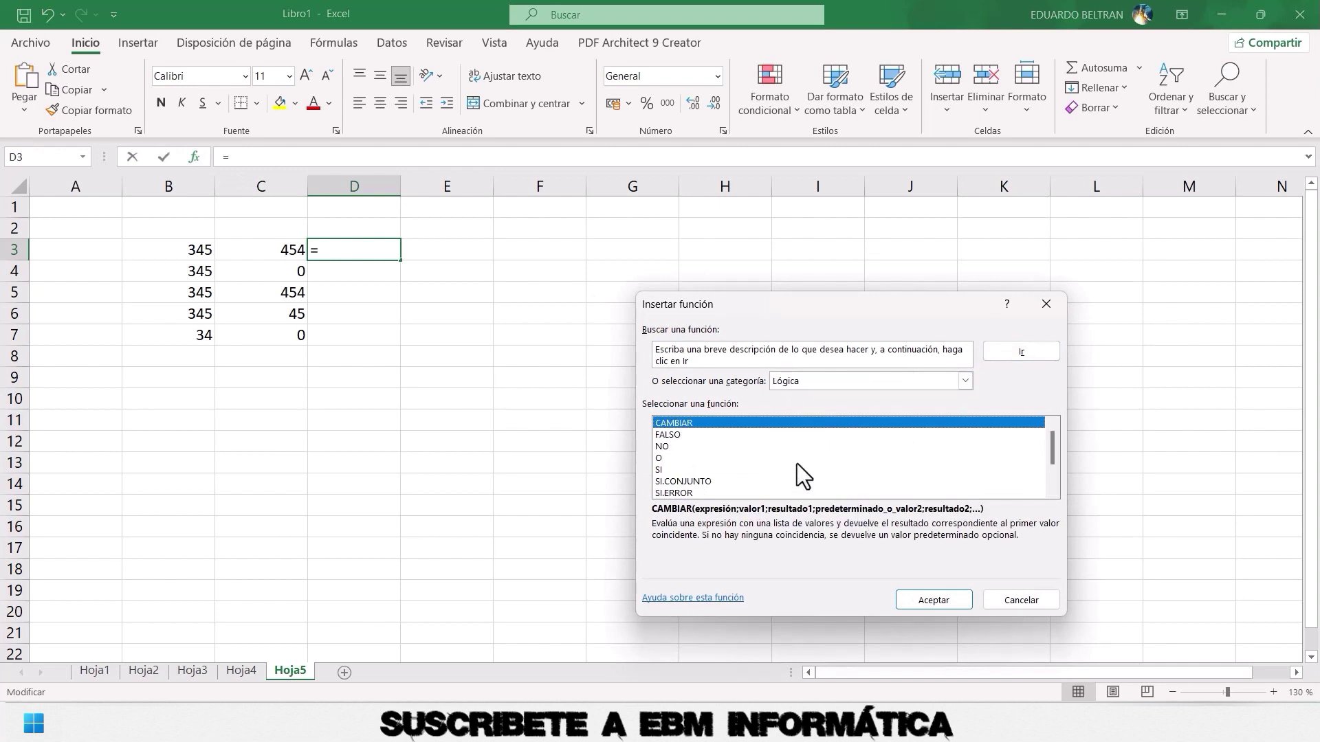
scroll(797, 464, down, 1)
click(666, 481)
click(905, 598)
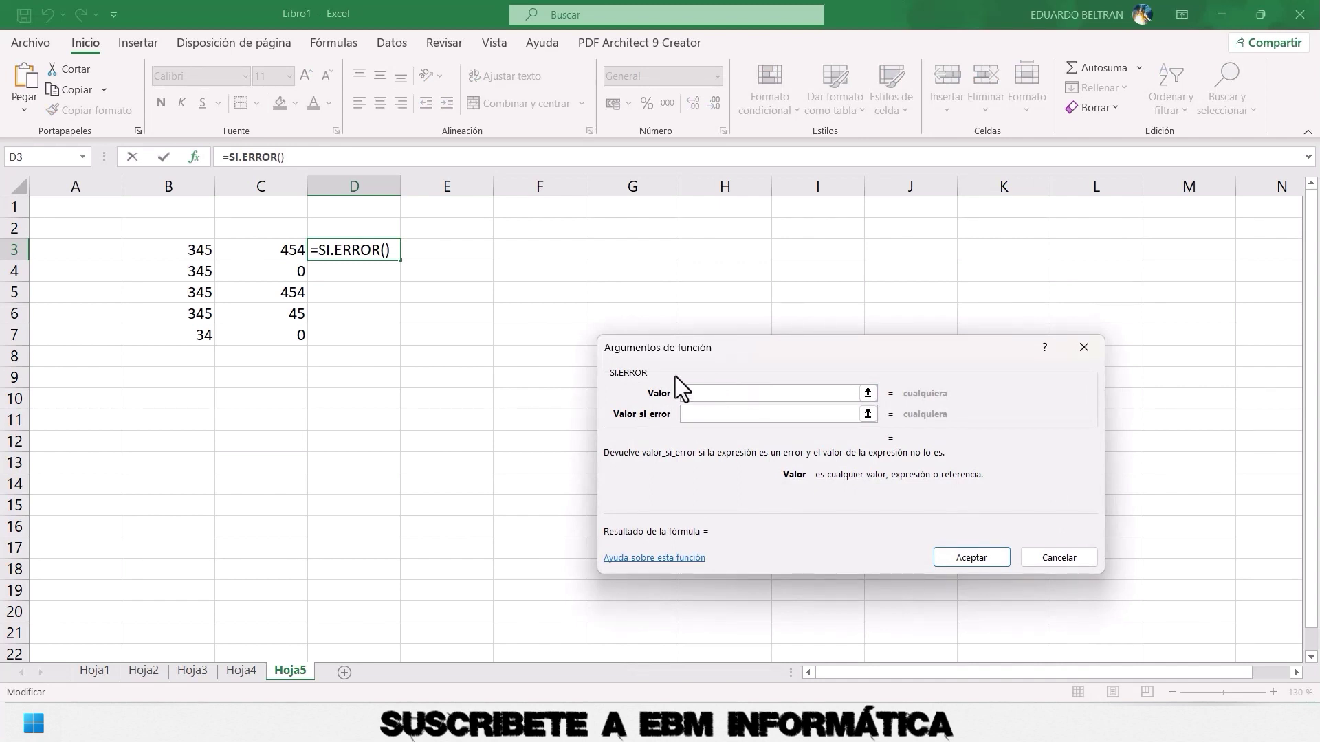
Step: Set SI.ERROR's Valor to B3/C3 and Valor_si_error to " ", then fill D3 down to D7
click(185, 248)
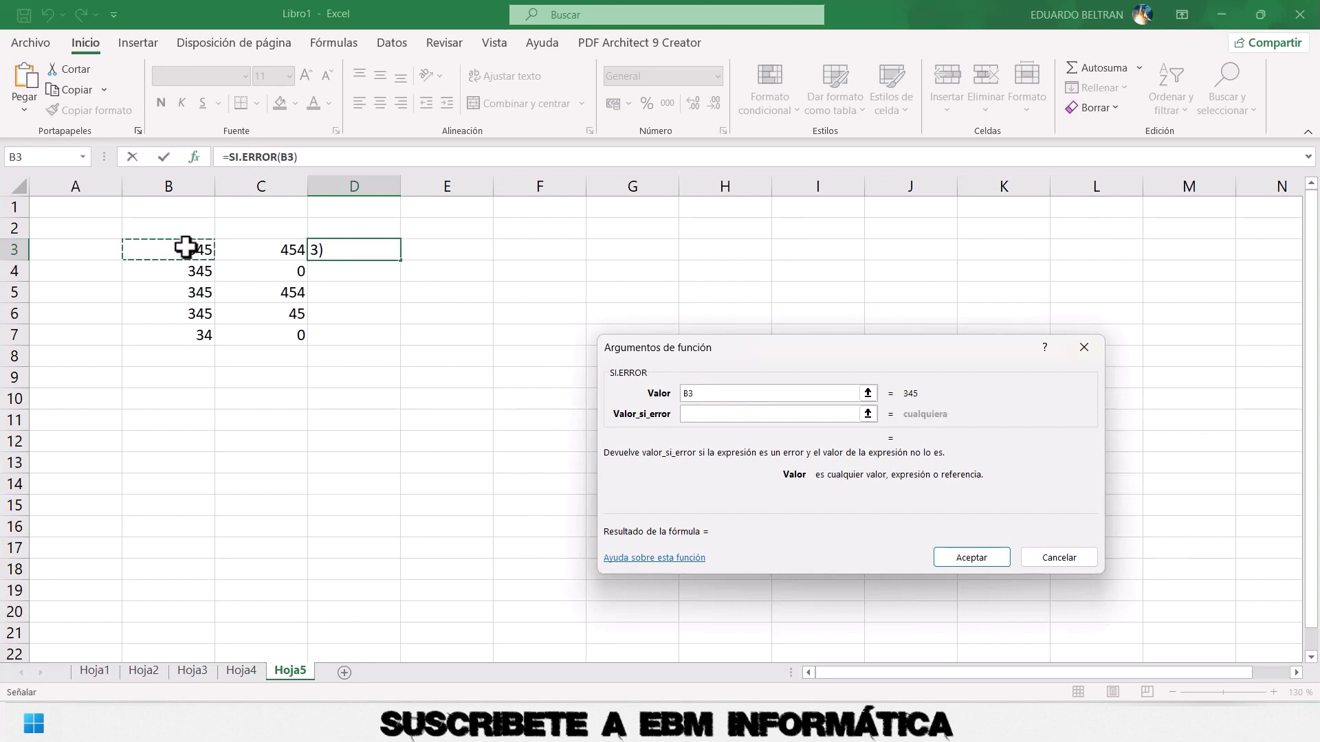
text(/)
click(279, 249)
click(701, 412)
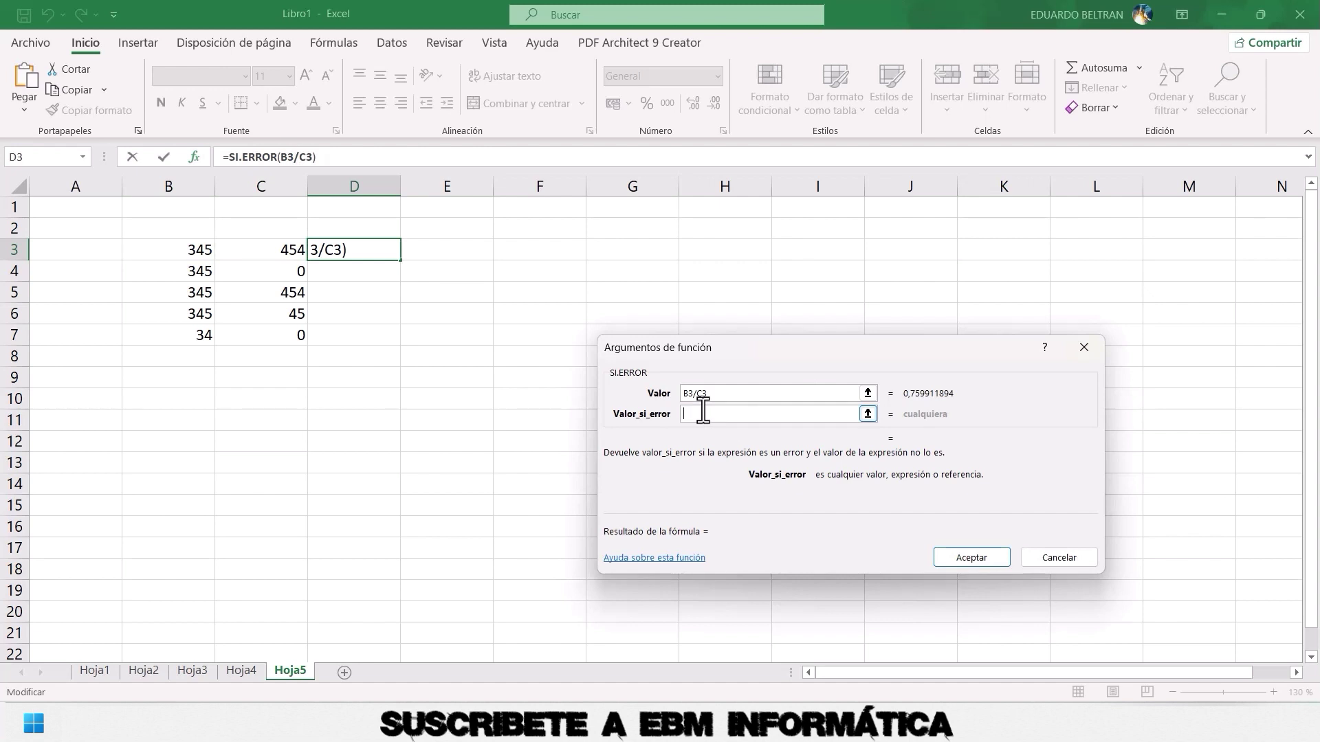
text(" )
text(")
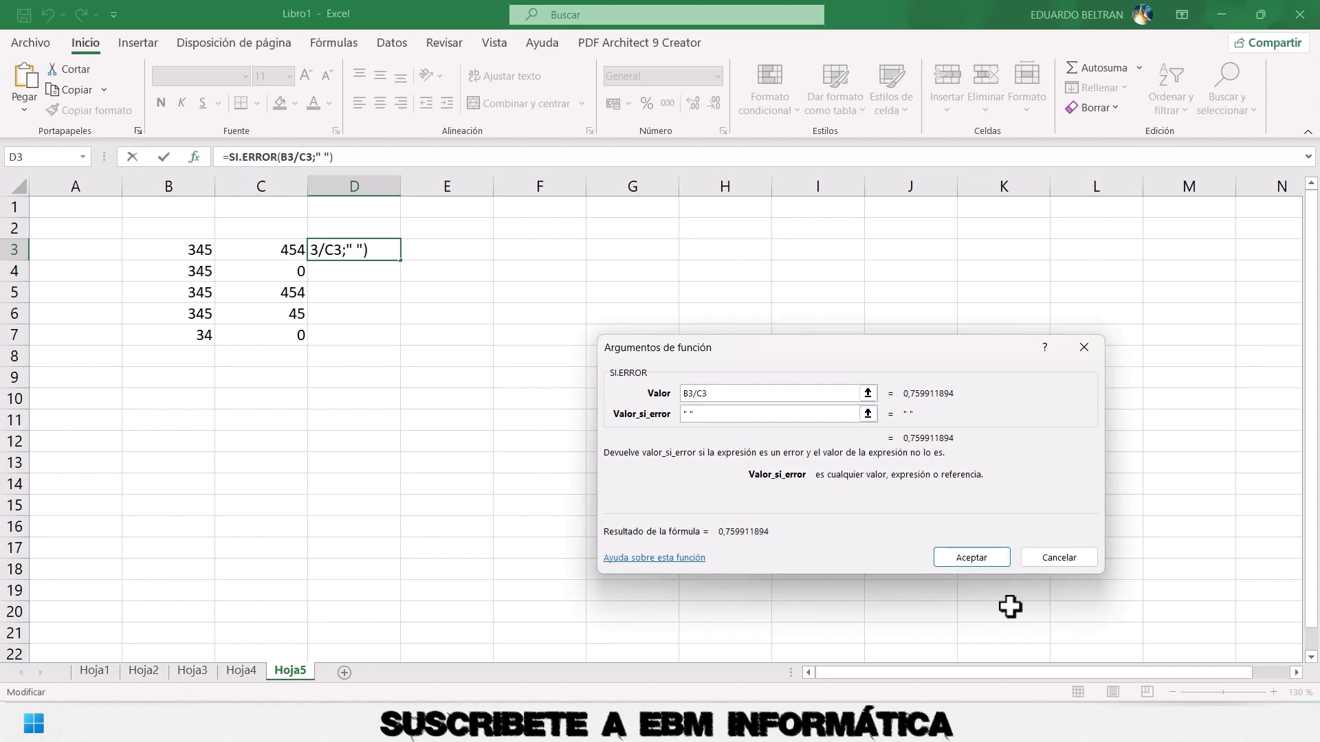
click(988, 562)
drag(400, 260, 397, 335)
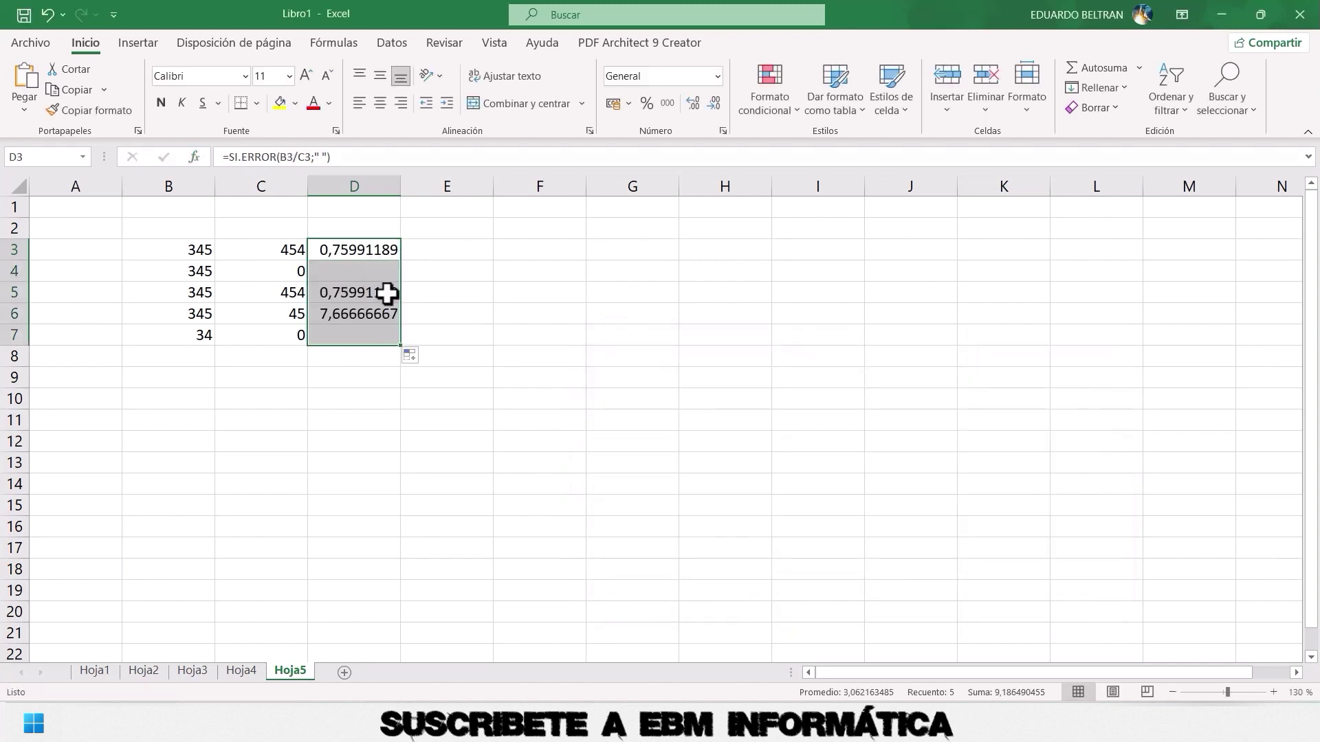
click(371, 273)
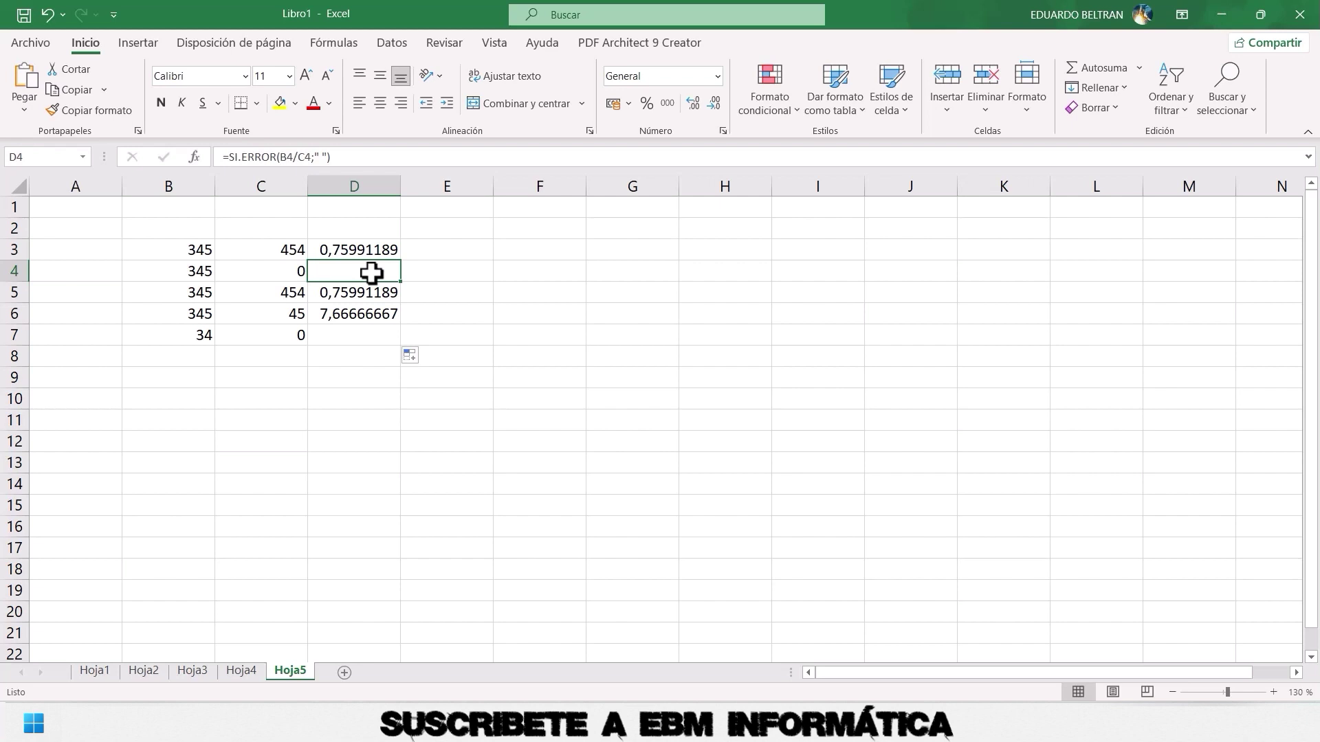
Step: On new sheet Hoja6, enter numbers in C3:C12, narrow column C to show ####, then autofit it
click(344, 677)
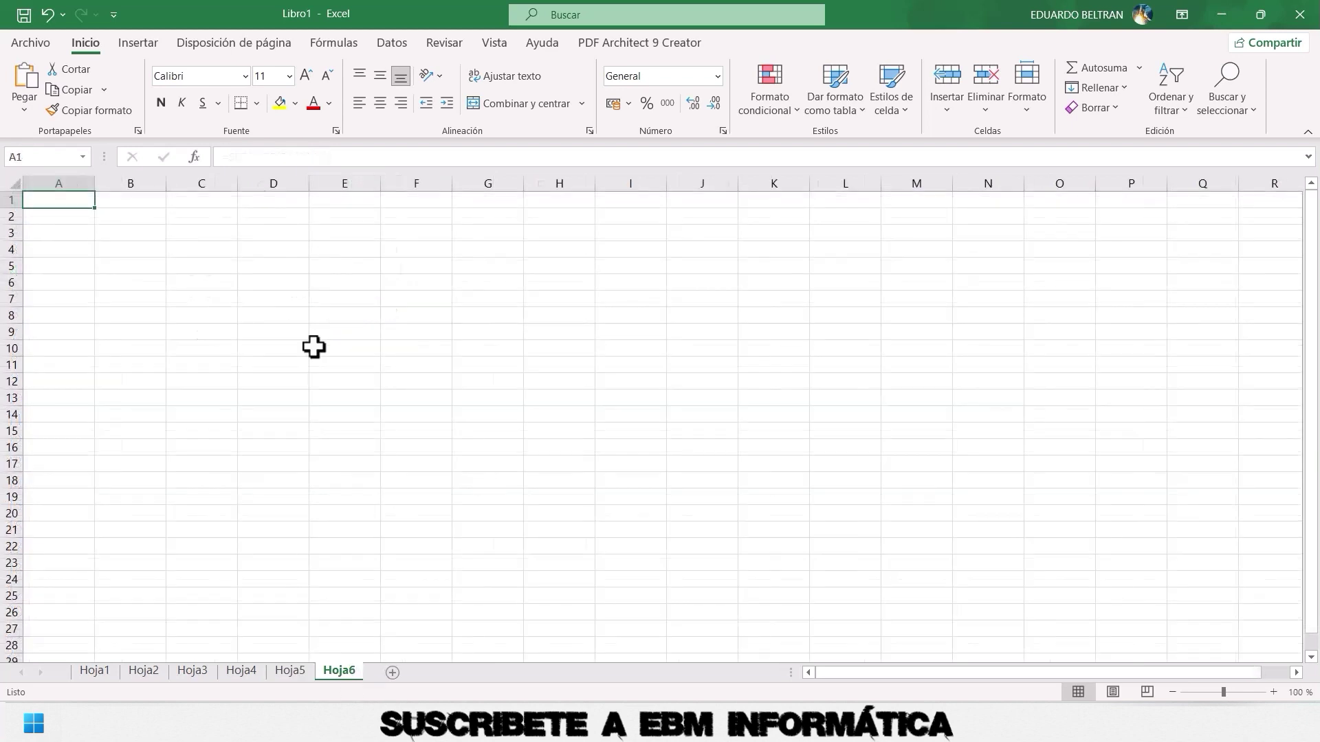
click(1274, 692)
click(1273, 692)
click(1273, 692)
click(229, 243)
text(345345)
key(Return)
text(34)
key(Return)
text(534 5345 435 4 5 345 34 5)
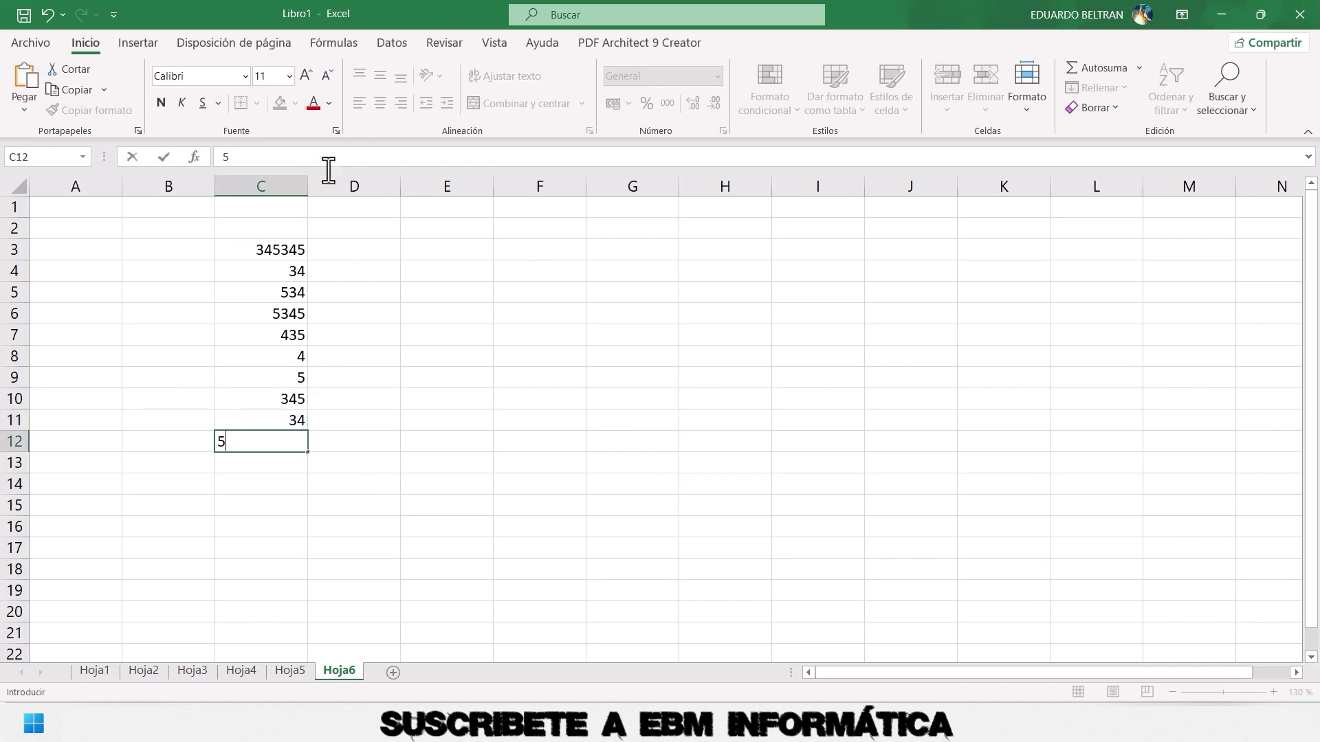
key(Return)
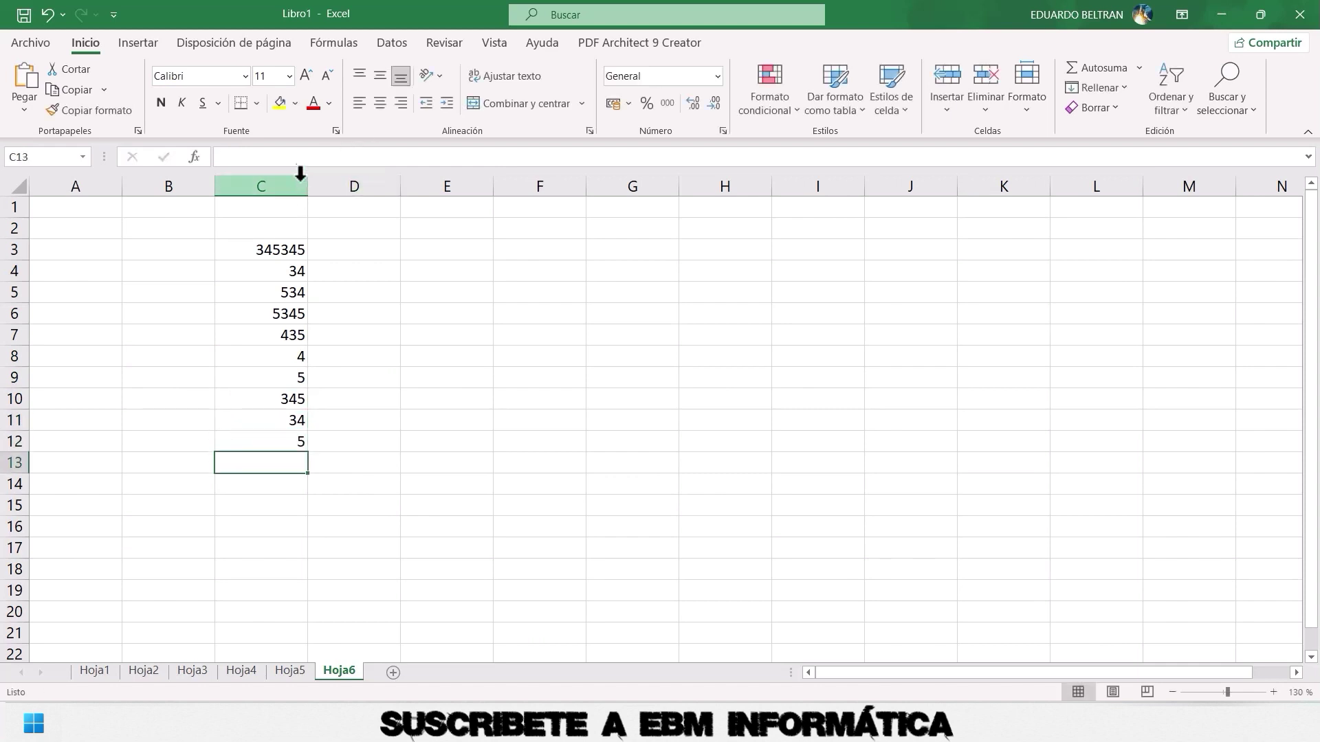
drag(307, 186, 233, 192)
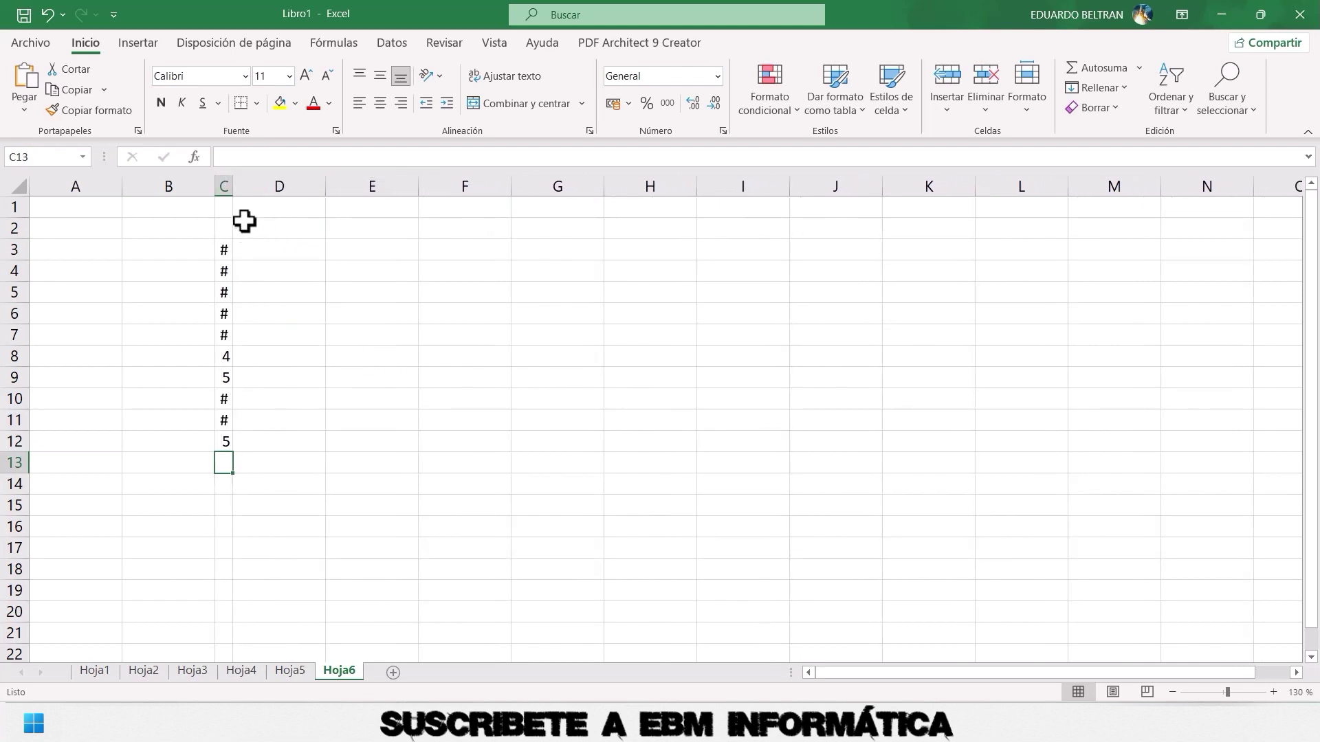
double_click(233, 186)
Step: Replace C4:C12 with larger values such as 657567, 5676757, 57567567 and 5765675
click(245, 269)
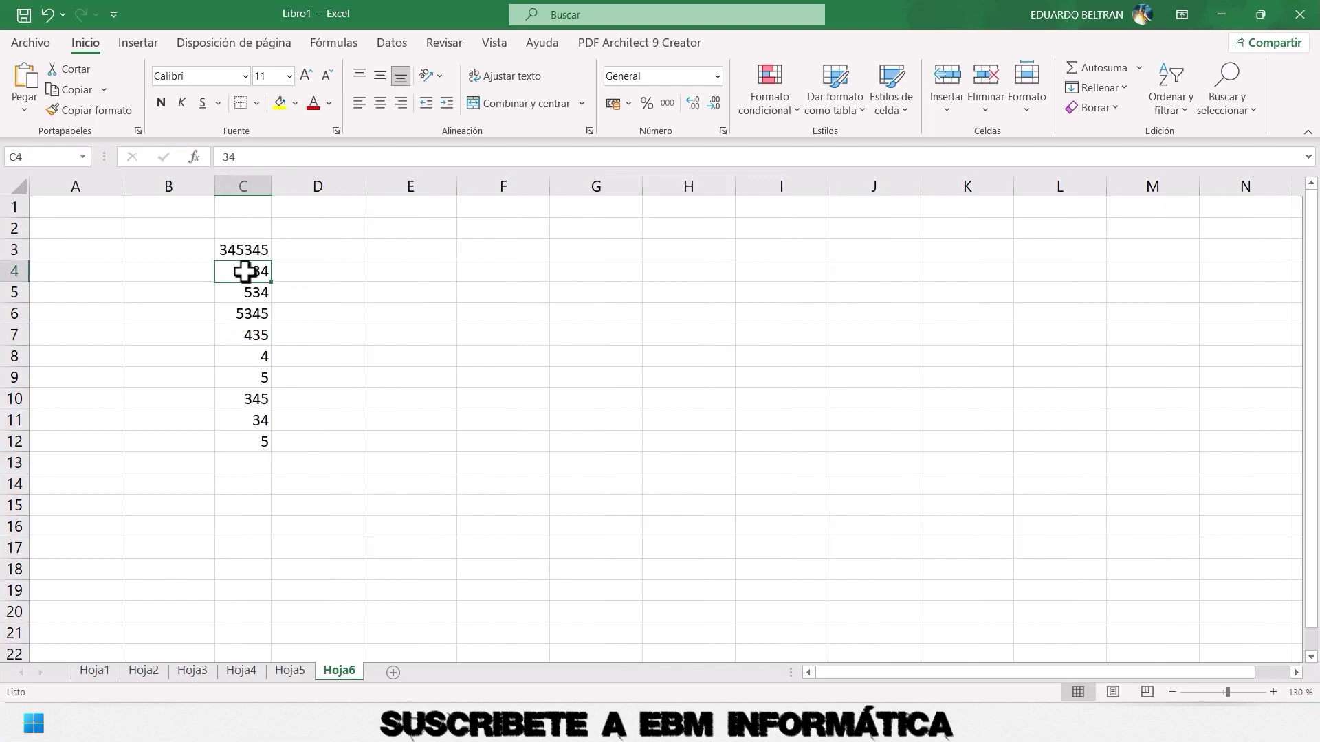
text(657567)
click(245, 291)
text(5676757)
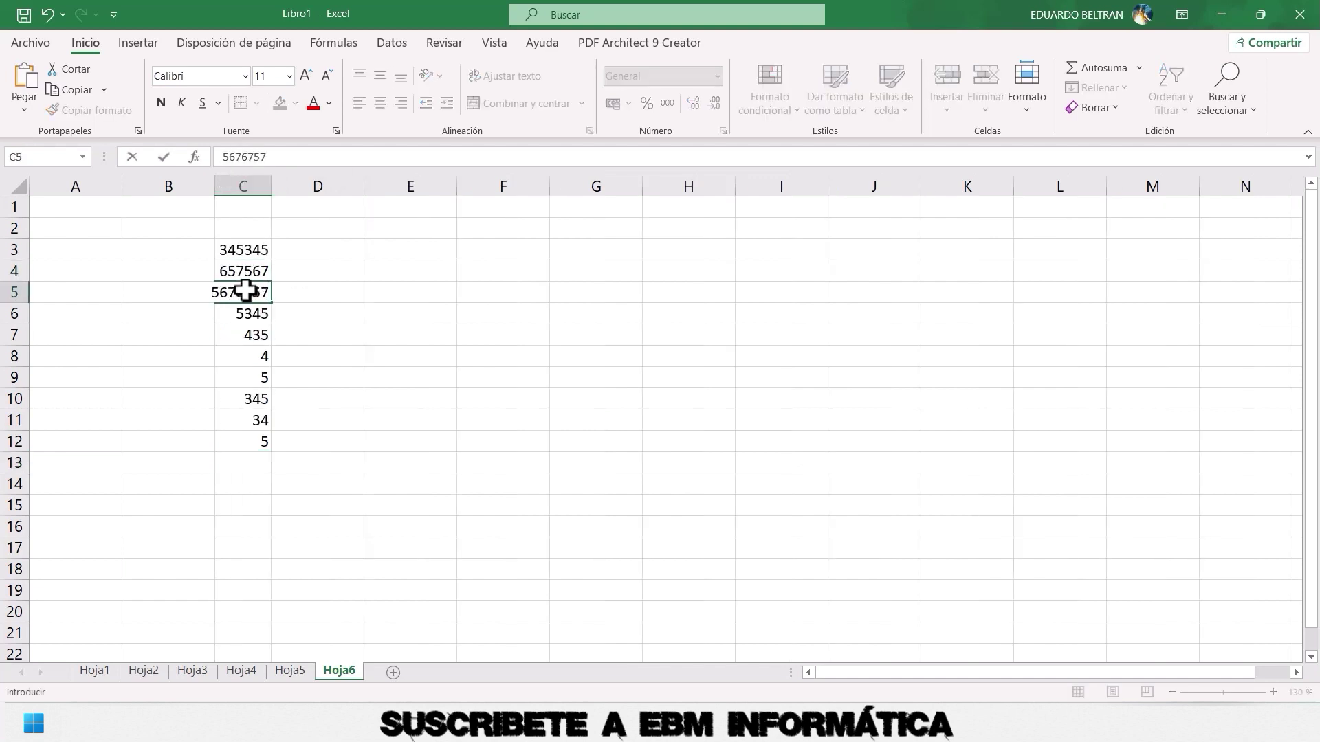
click(249, 311)
text(567576)
click(250, 333)
text(567567)
click(252, 357)
text(57567567)
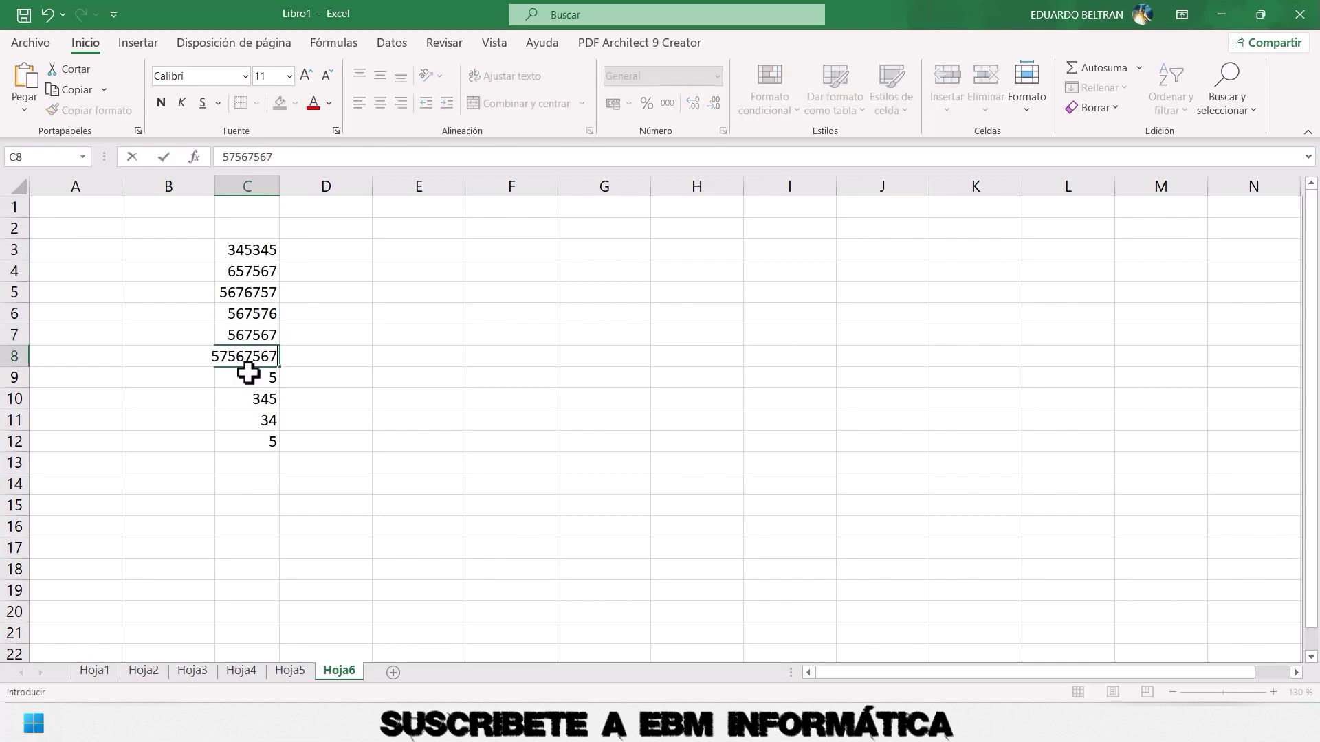
click(252, 377)
text(57567)
click(249, 395)
text(57675667)
click(257, 421)
text(757566)
click(255, 440)
text(5765675)
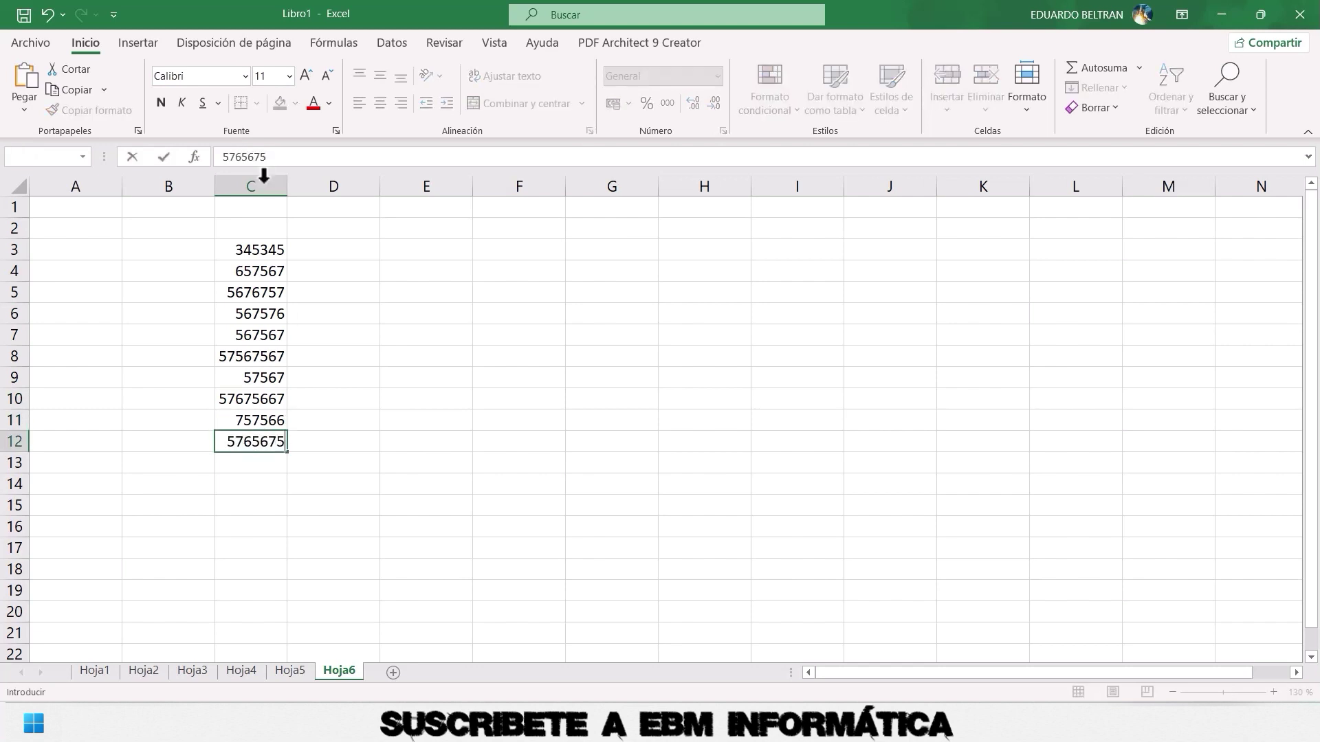
click(305, 225)
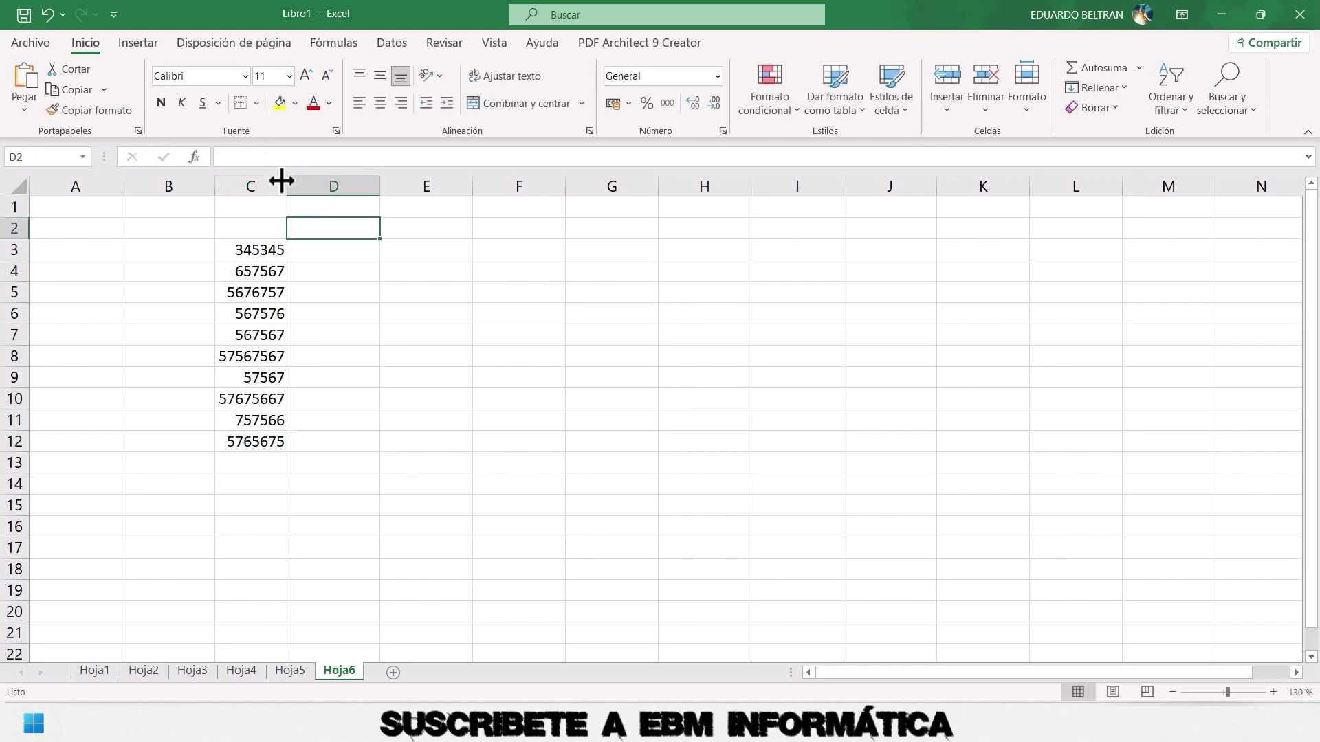
Step: Narrow column C to show #### again, autofit it, and add sheet Hoja7
drag(286, 187, 253, 188)
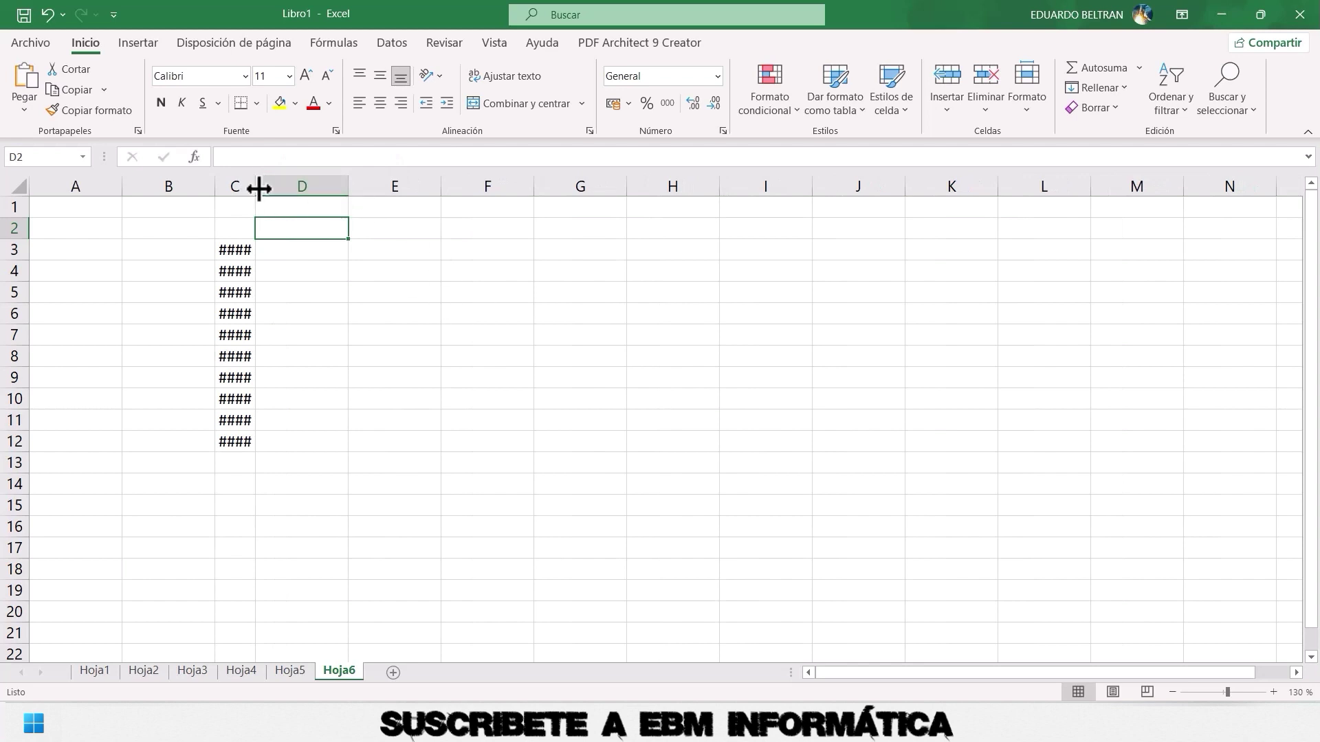
double_click(256, 187)
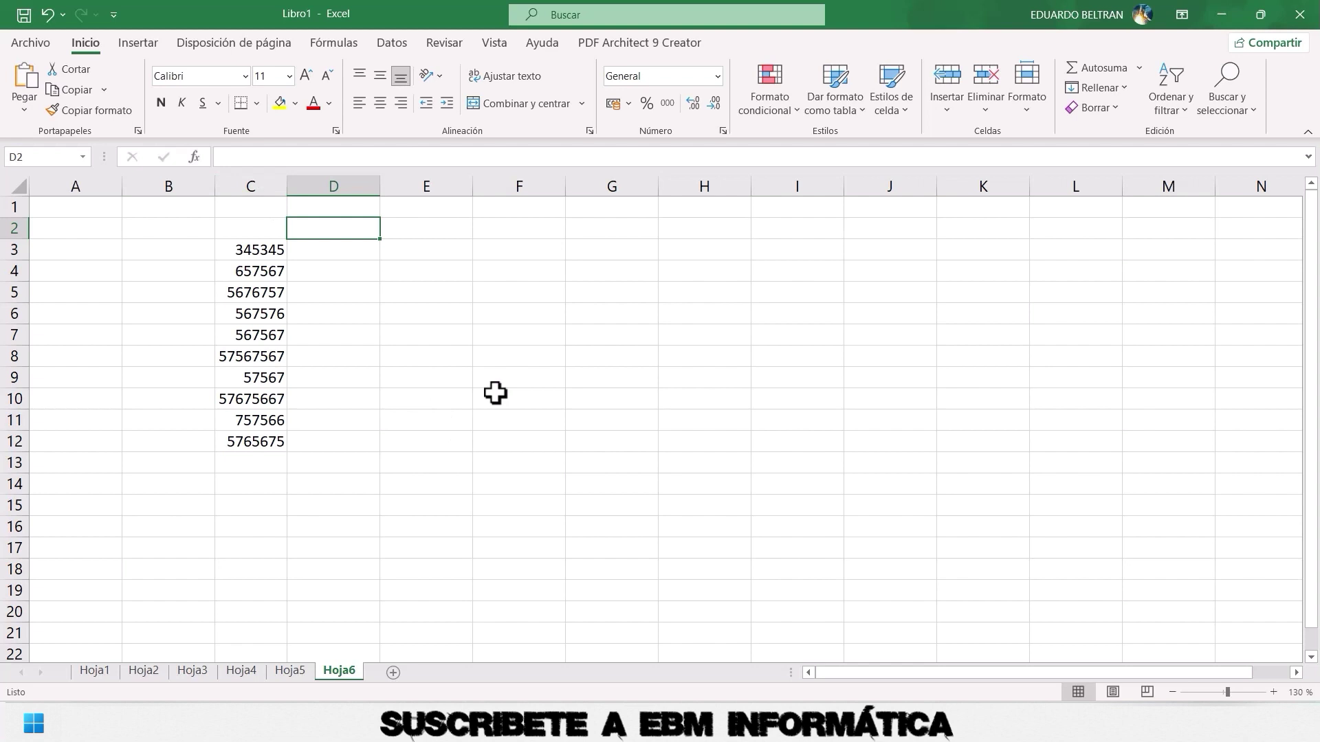
click(393, 673)
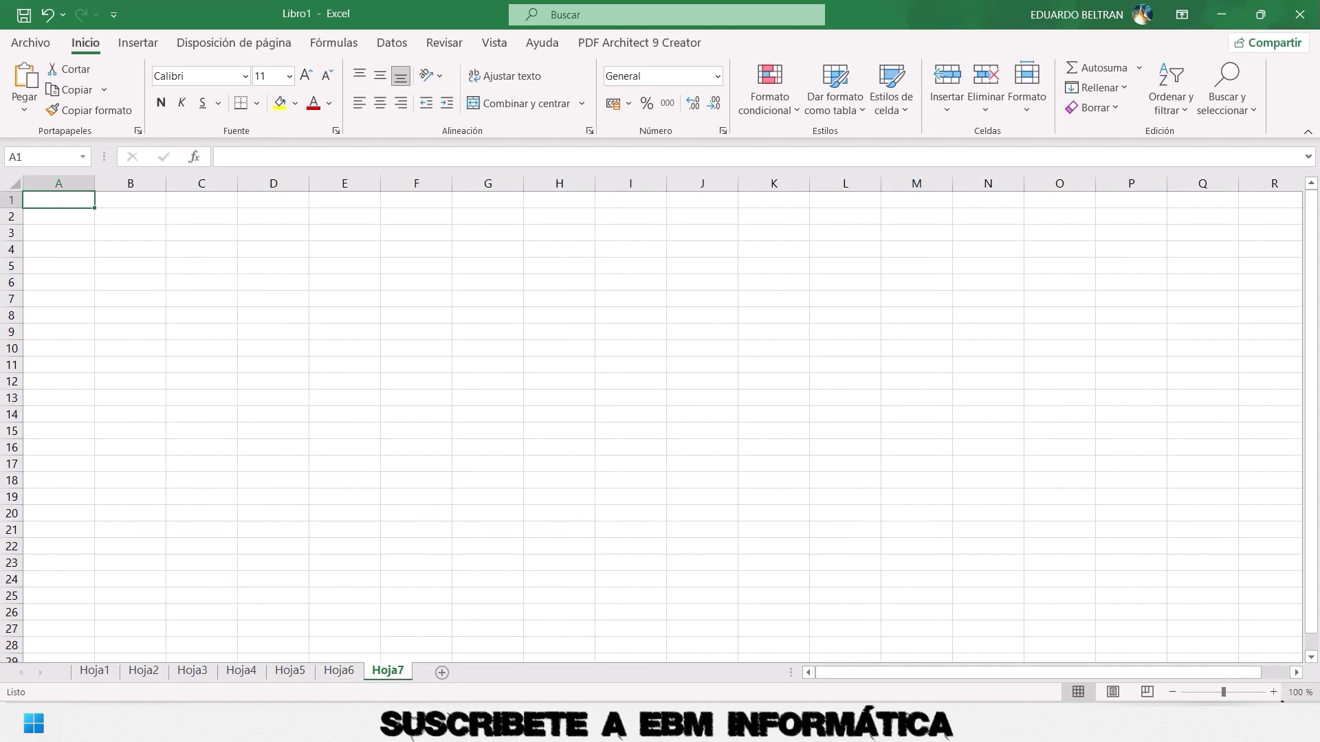
Step: Enter numbers into D3:E6, including 4534, 345, 34, 34534, 5345 and 534
click(1273, 692)
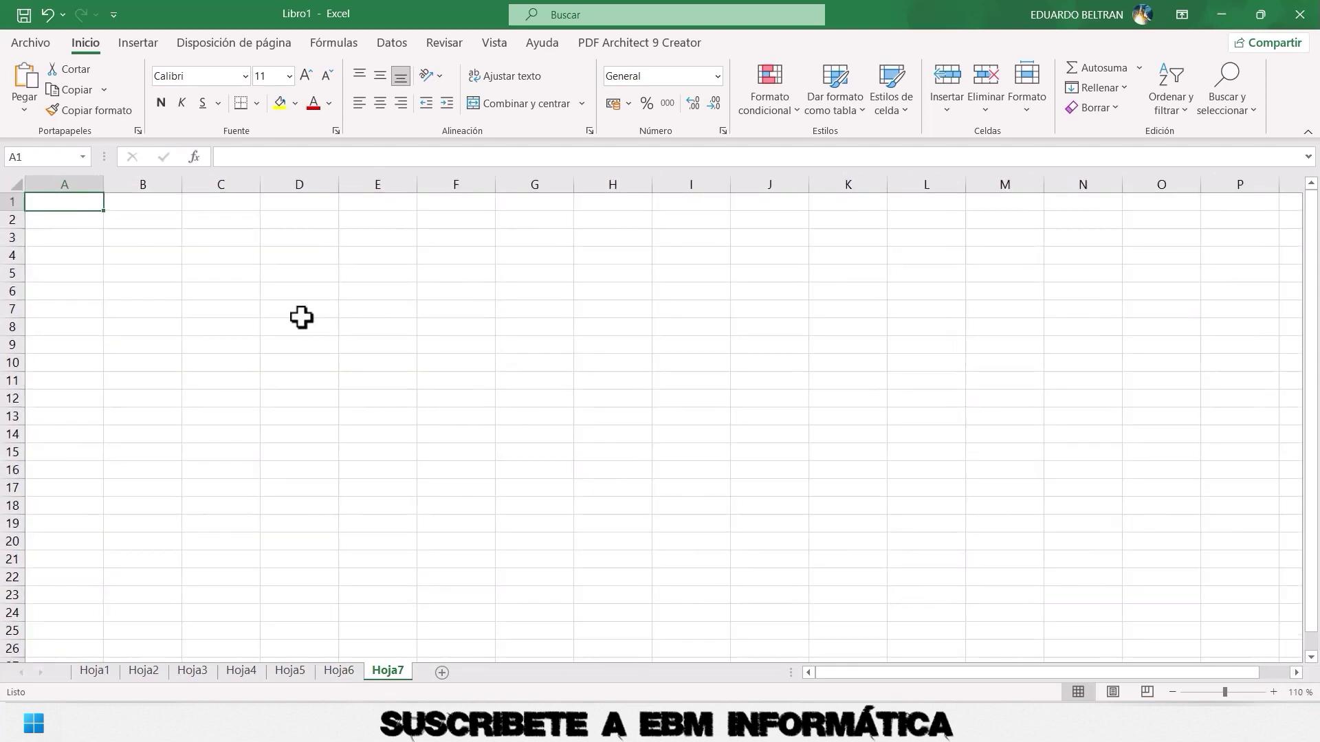
click(297, 235)
text(4534)
key(Tab)
text(345)
key(Down)
text(34)
key(Left)
text(34534)
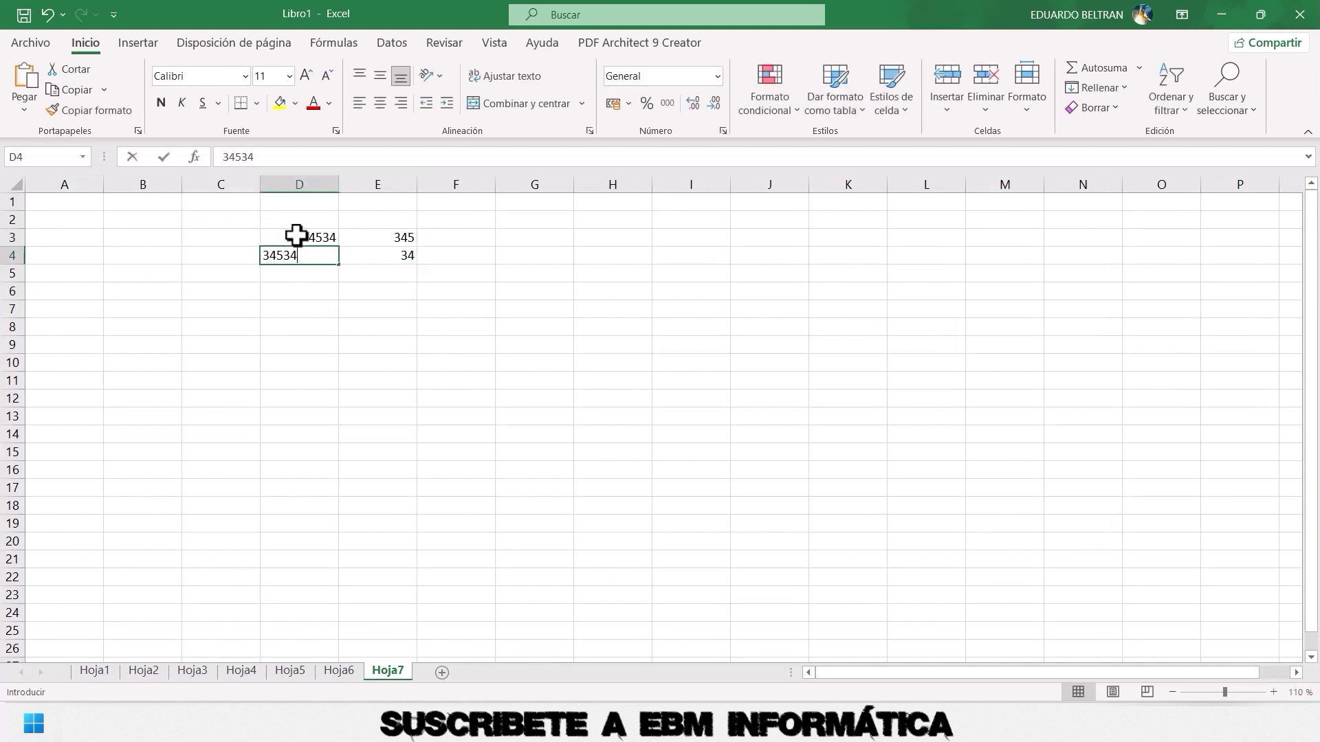
key(Return)
text(5345)
key(Tab)
text(534)
key(Return)
key(Left)
text(345)
key(Tab)
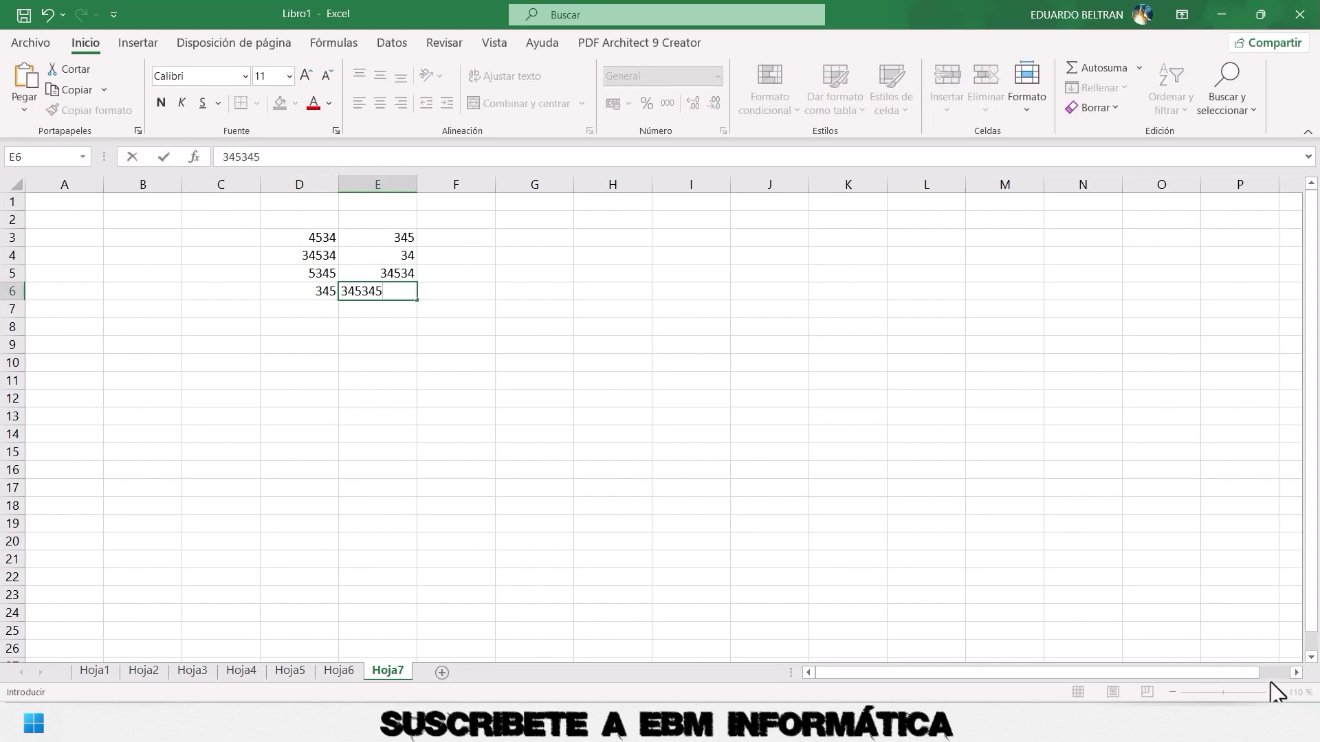
key(Return)
Step: Enter =SUMA(D3 E3) in F3 with a space as separator, producing #¡NULO!
click(1274, 692)
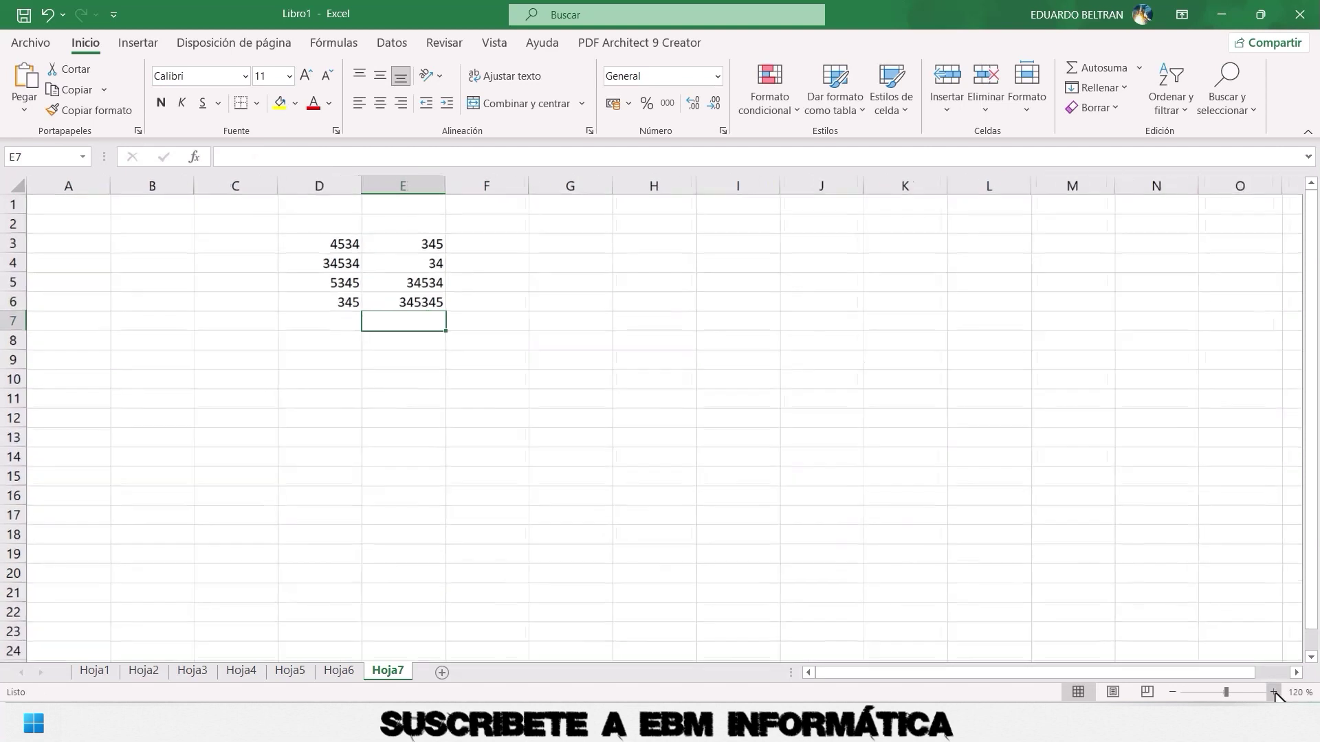
click(1274, 692)
click(545, 252)
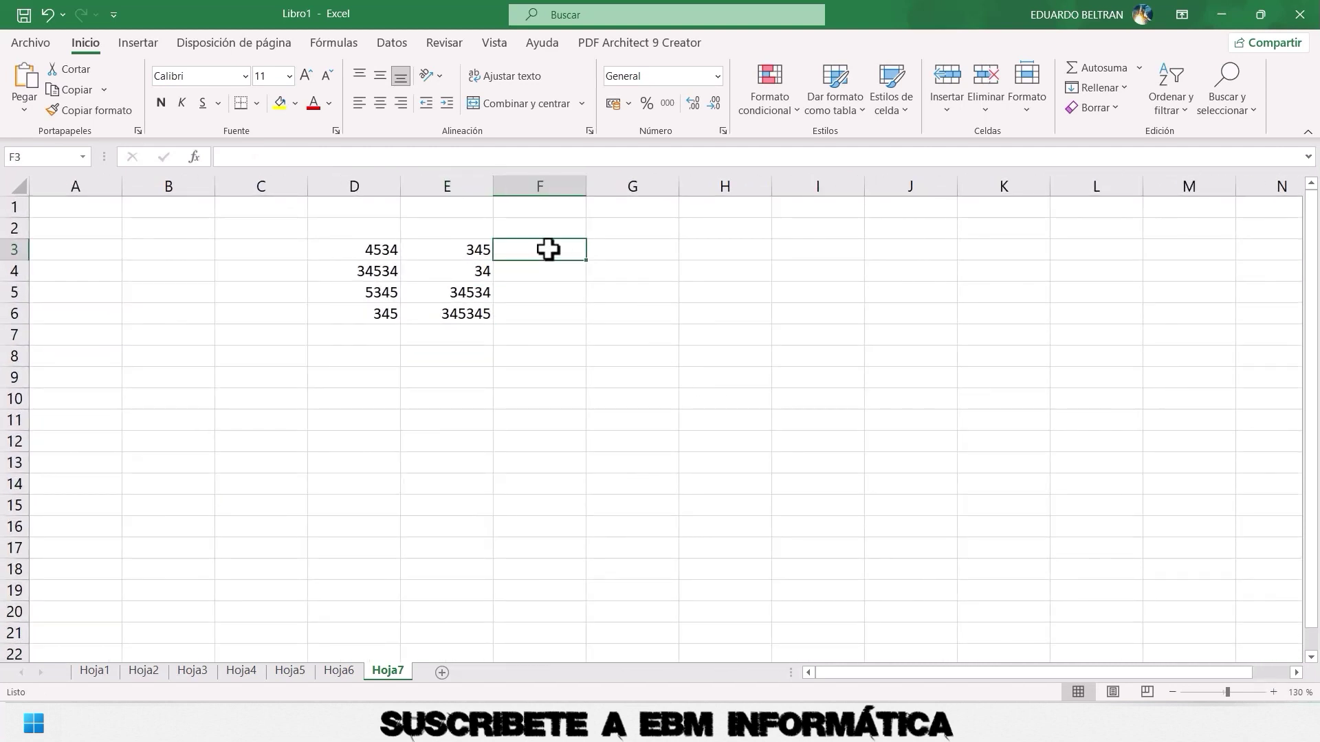
text(=)
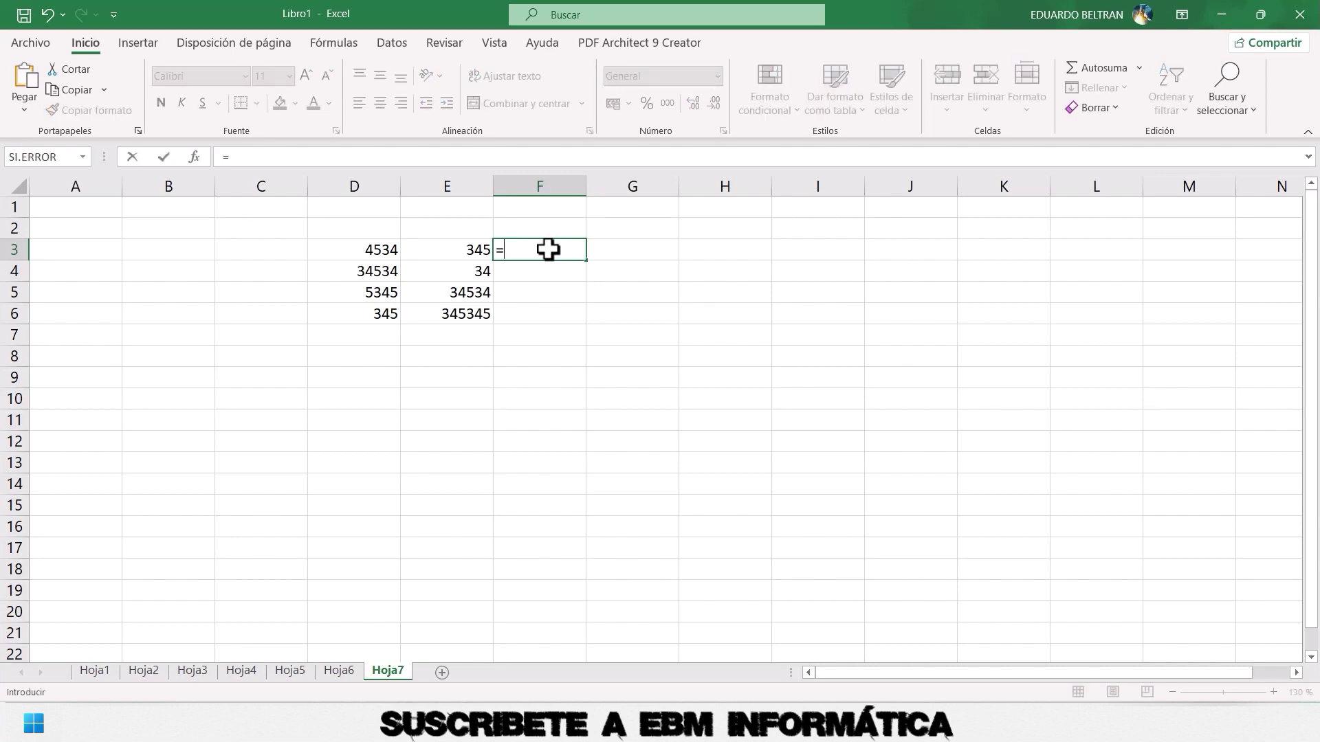
text(SUMA)
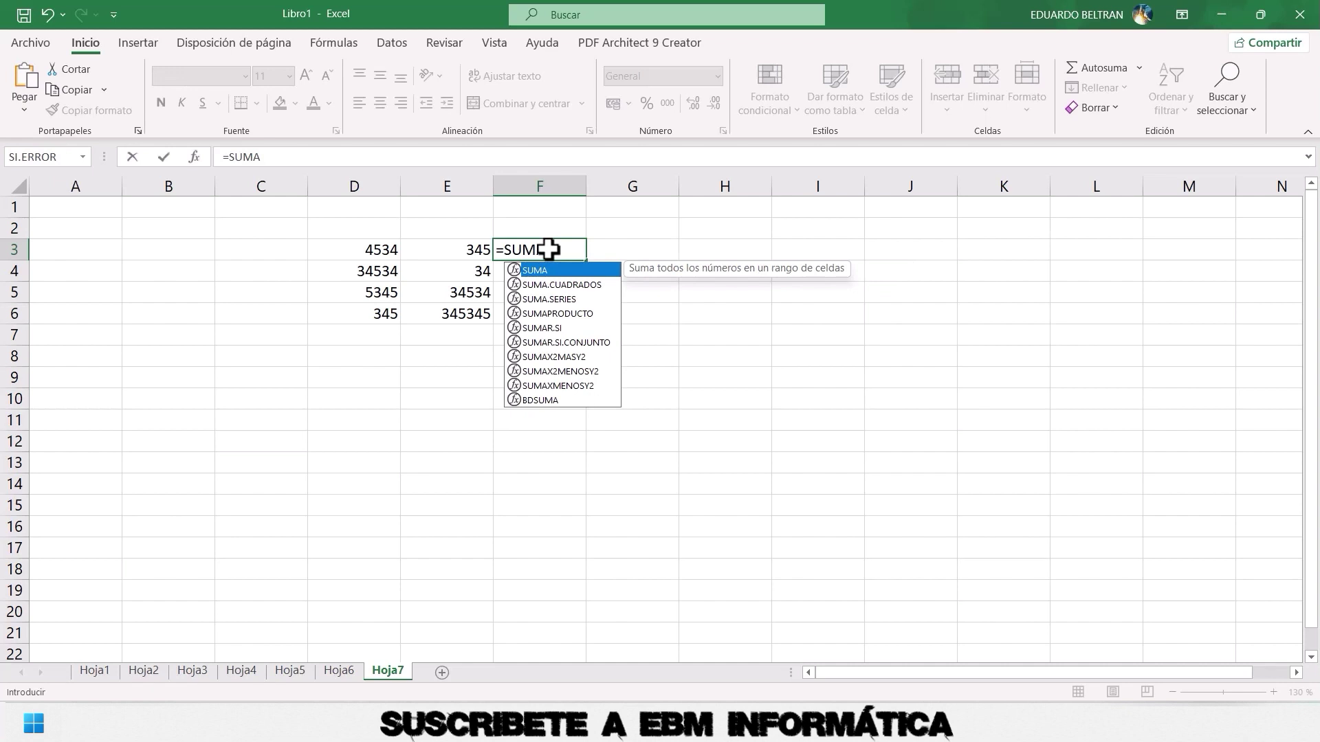
text(()
click(395, 245)
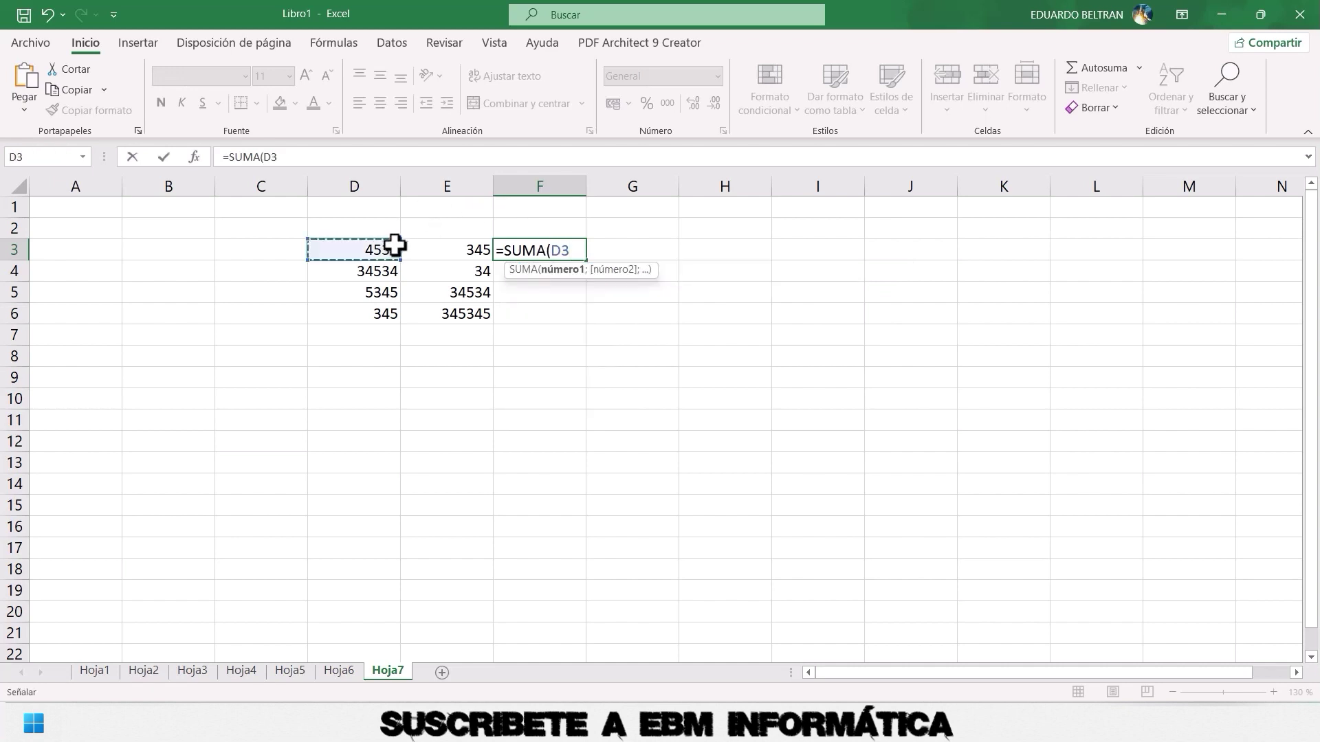
click(471, 248)
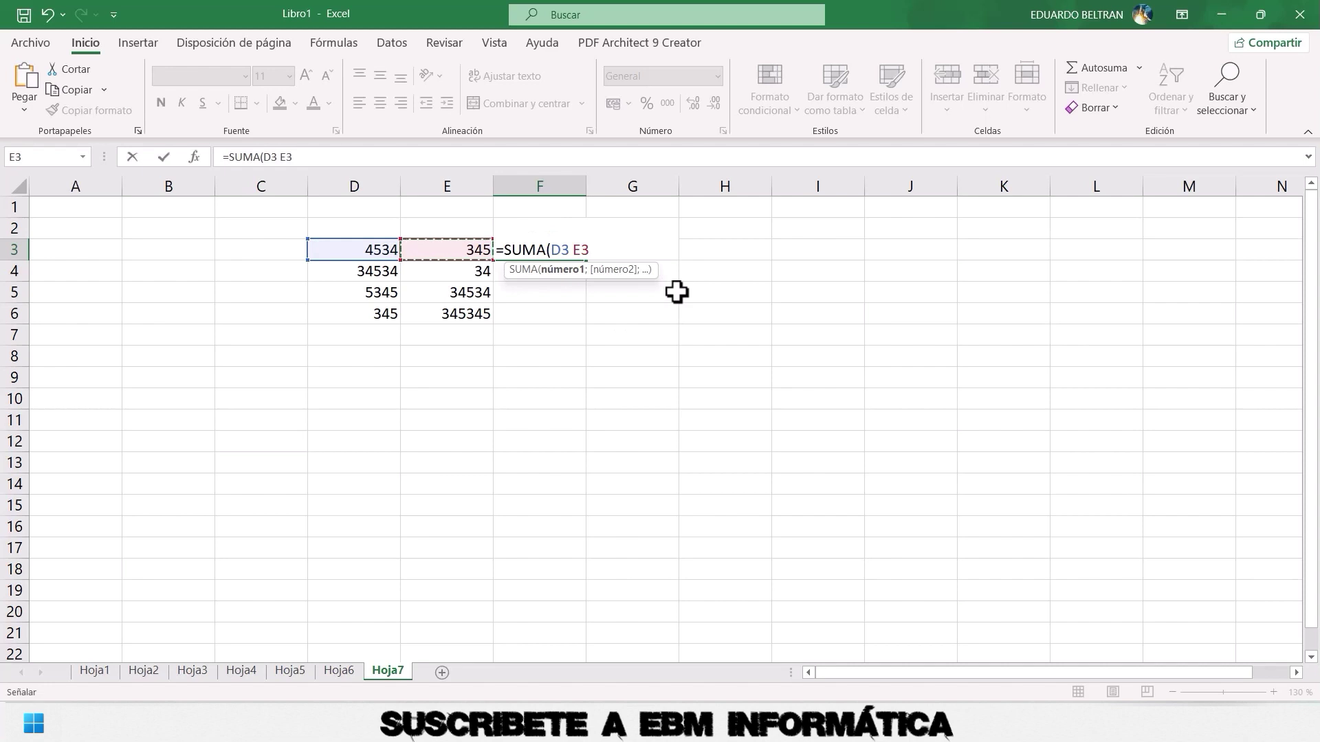
text())
key(Return)
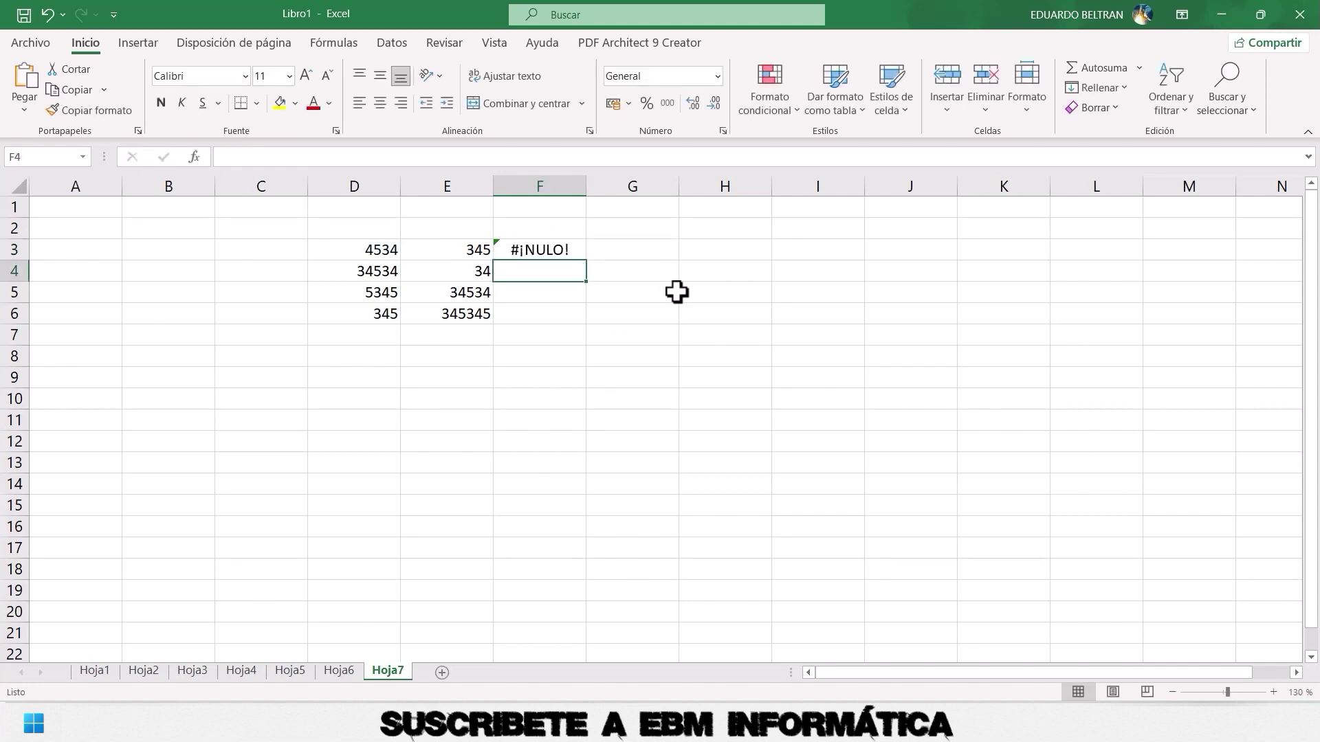
click(556, 250)
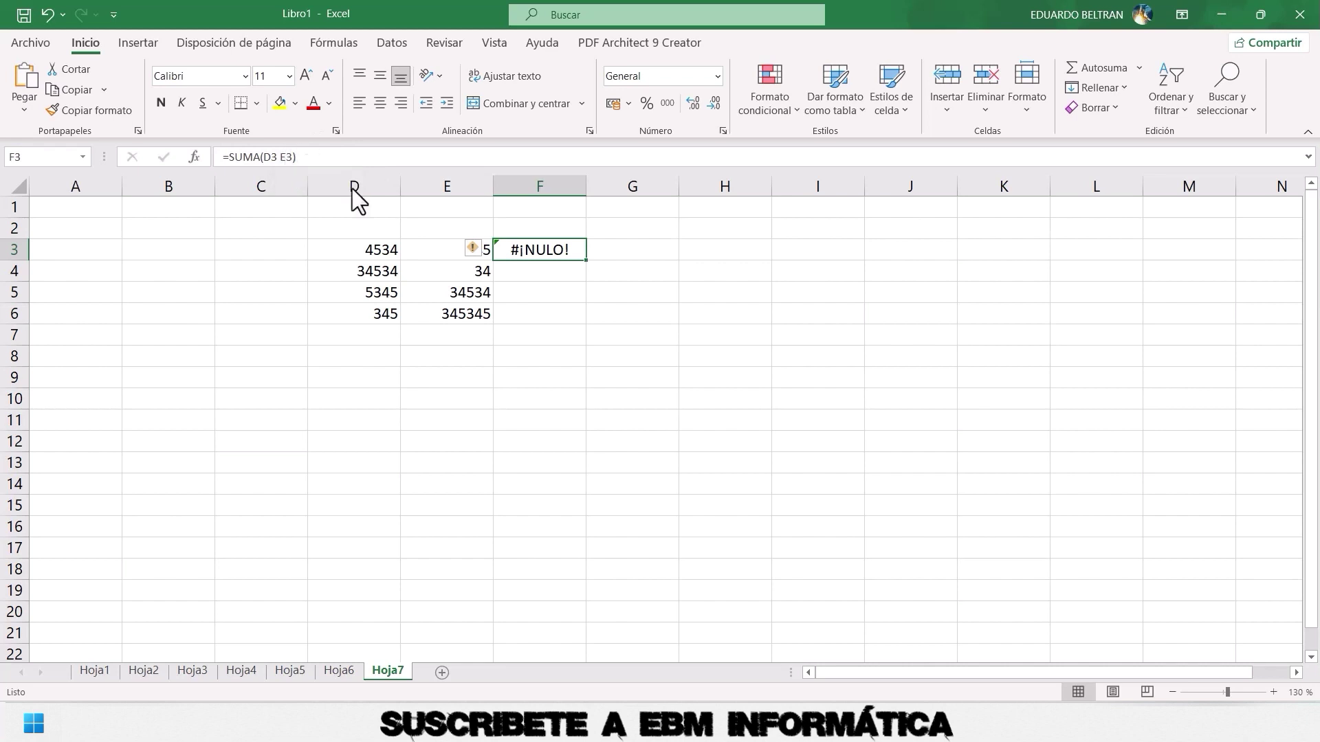
click(559, 275)
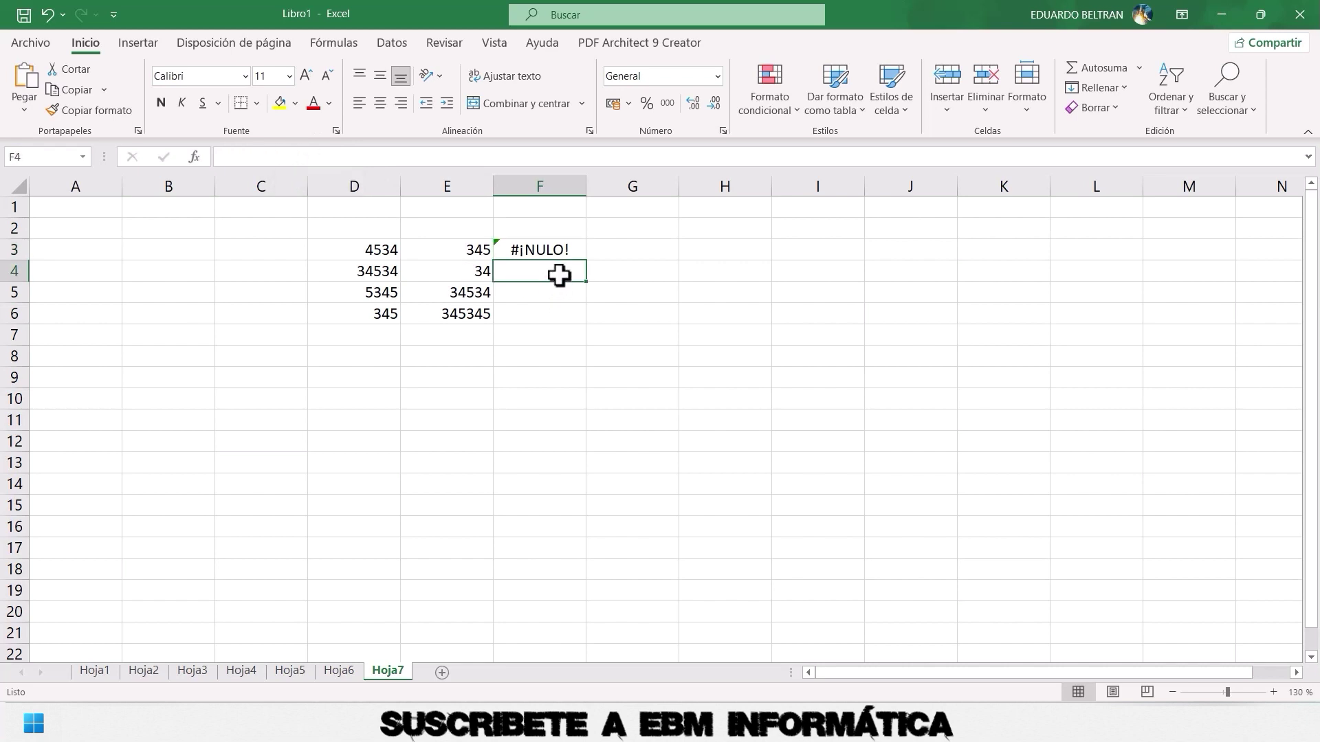
Step: Add an Autosuma Suma of D4:E4 in F4, then start and cancel a sum in F5
click(1138, 67)
click(1131, 91)
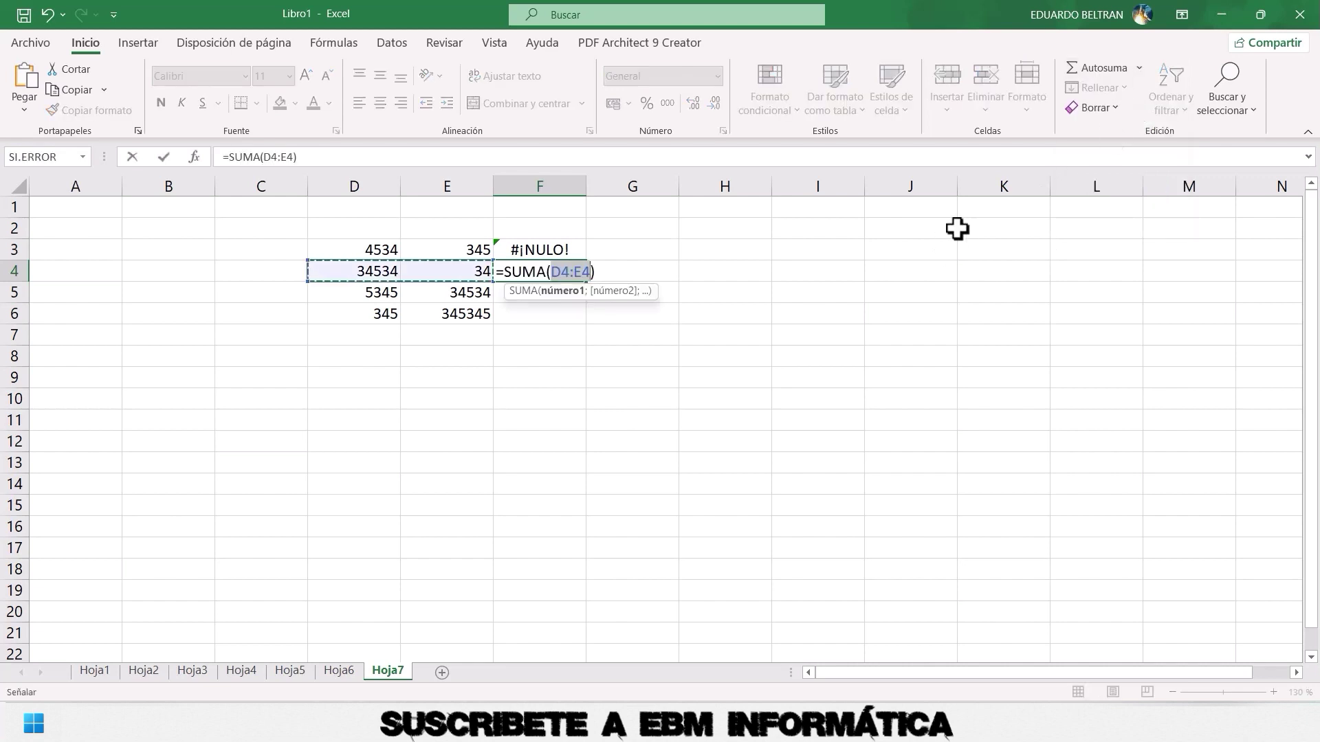
key(Return)
key(Up)
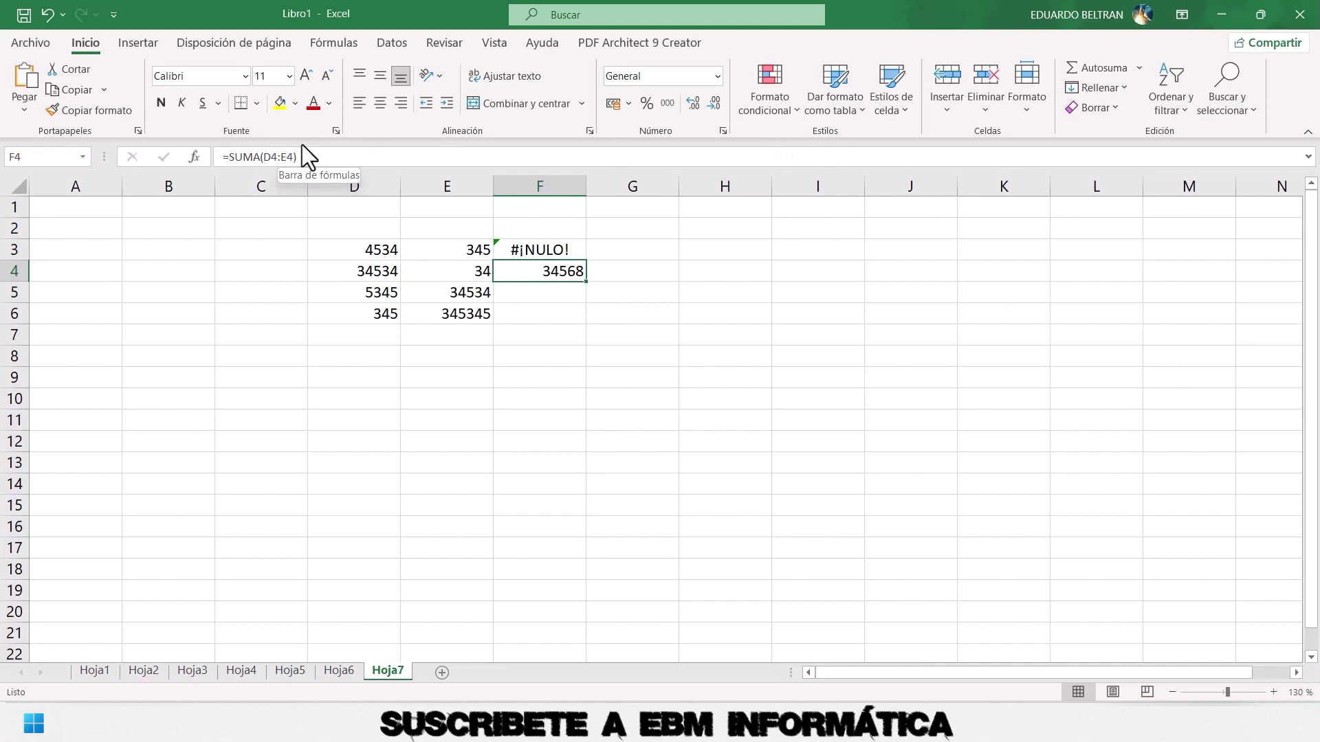
click(286, 157)
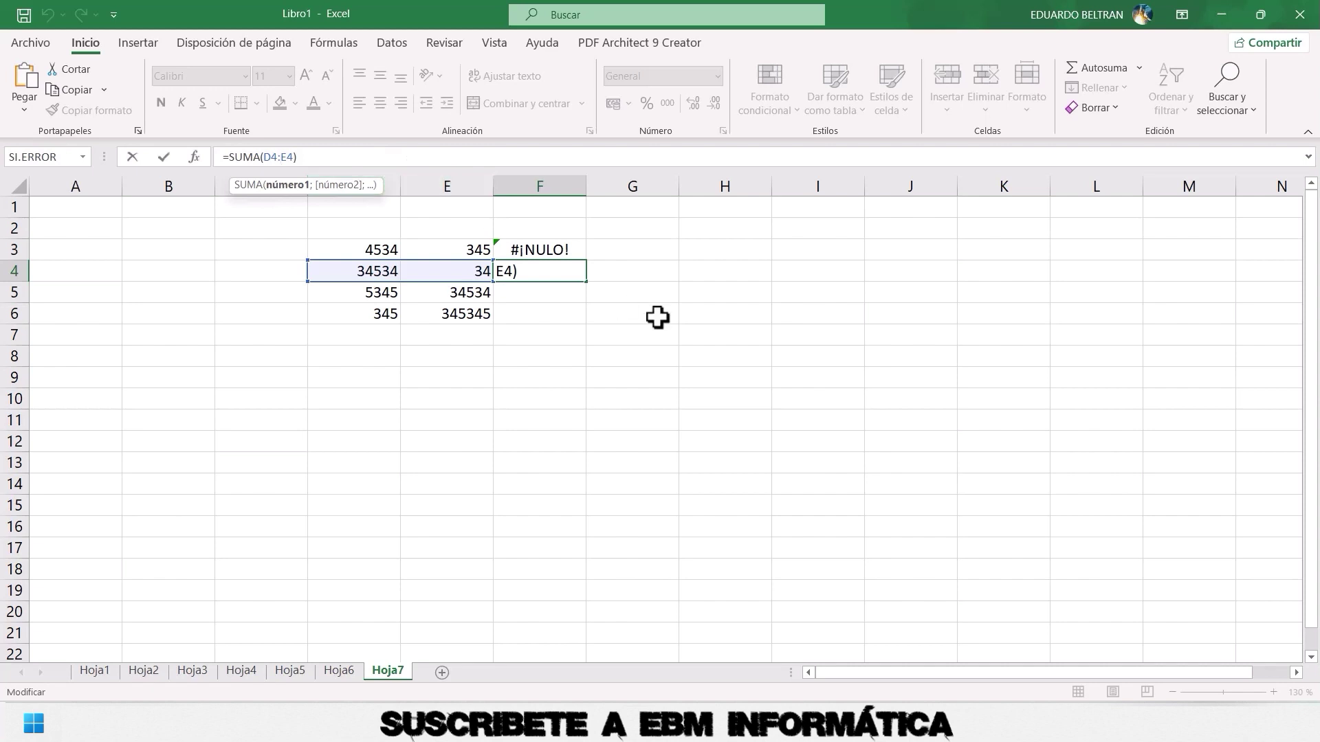
key(ctrl+Return)
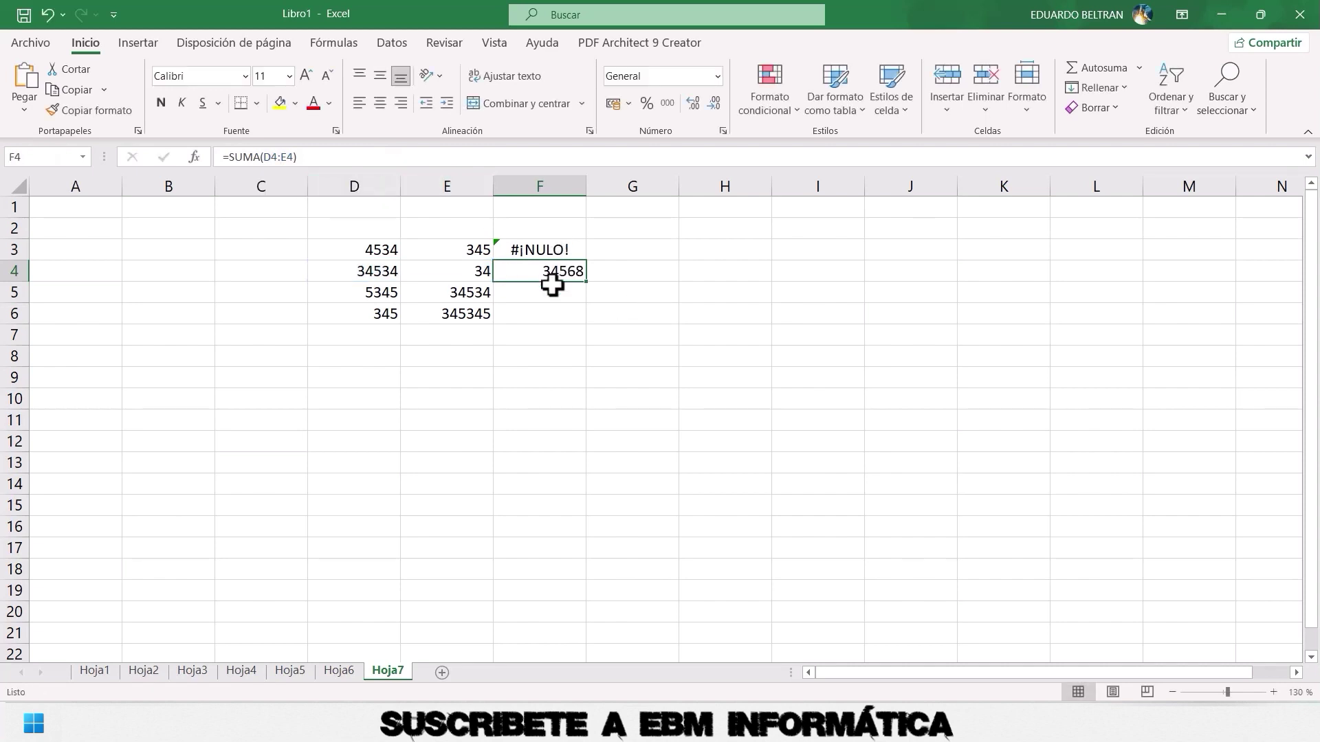
click(554, 289)
click(1124, 68)
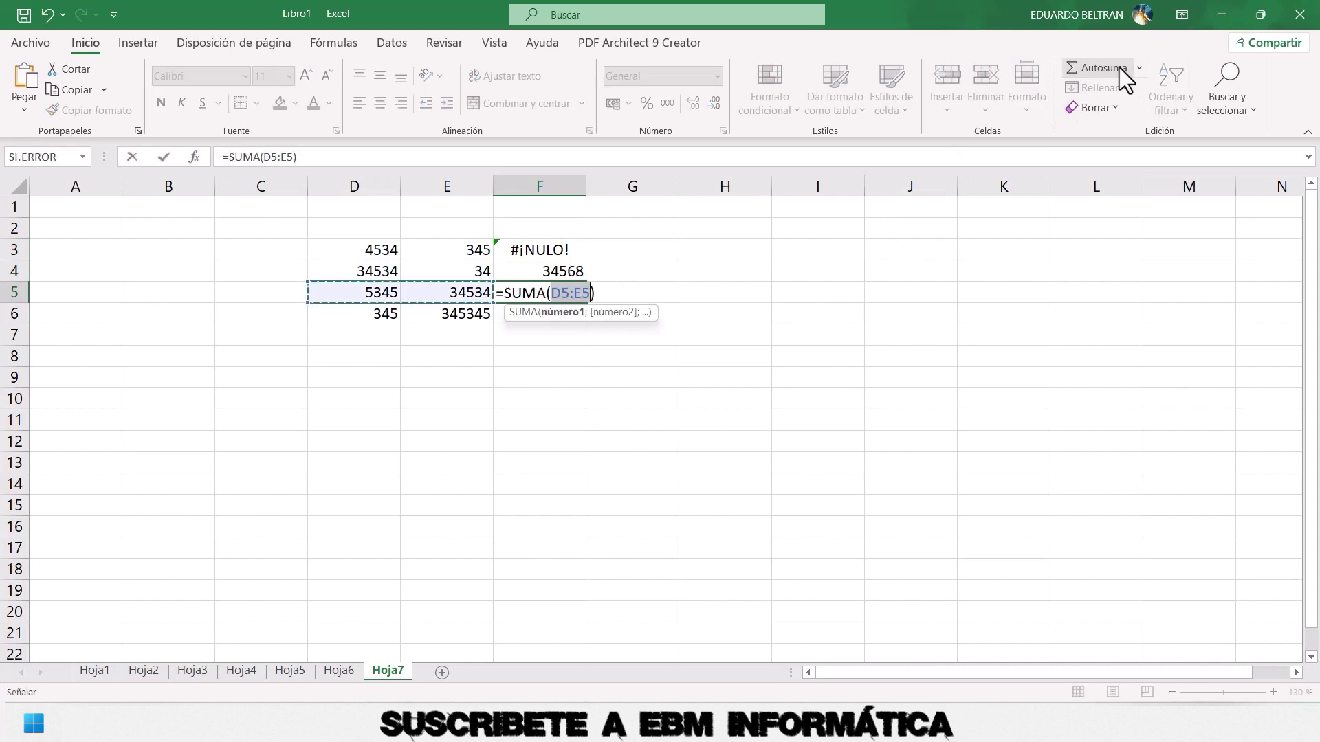
key(Escape)
Step: Edit F3 to replace the space between D3 and E3 with a colon, then compare F3 and F4
click(543, 250)
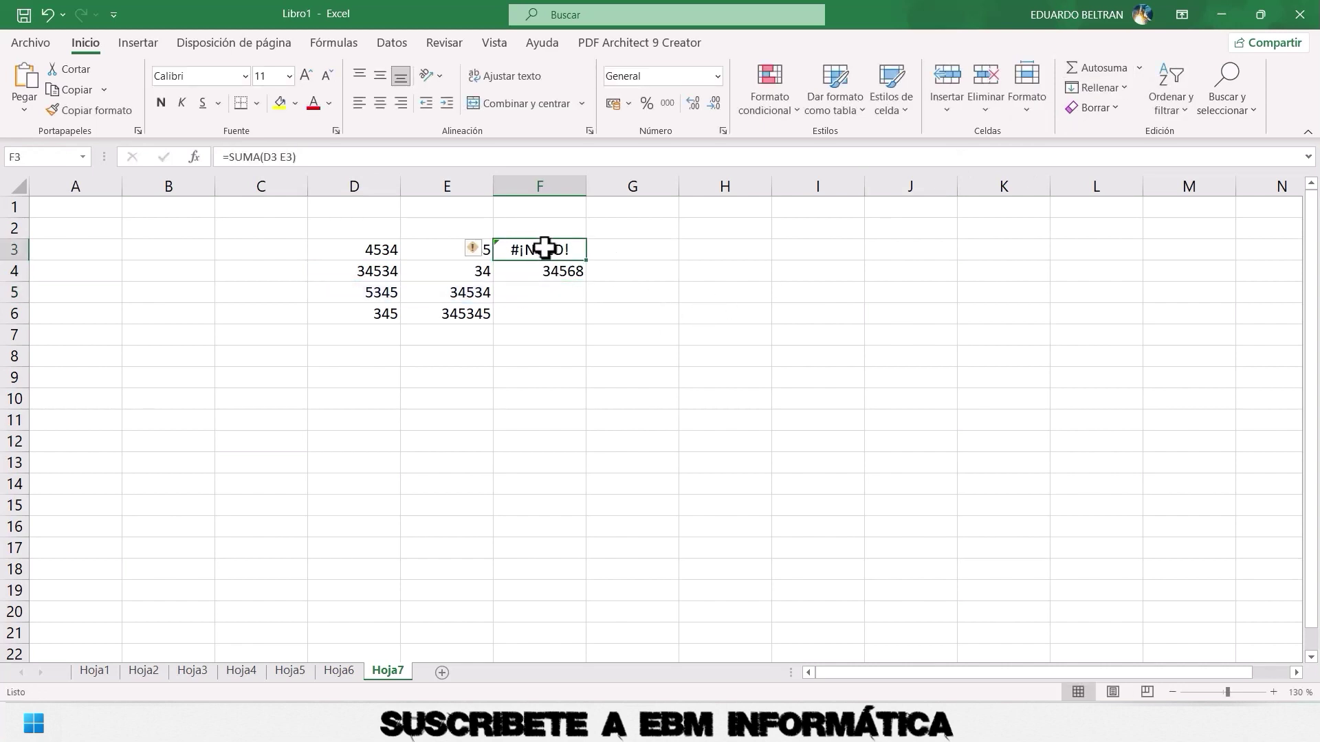
click(281, 157)
key(BackSpace)
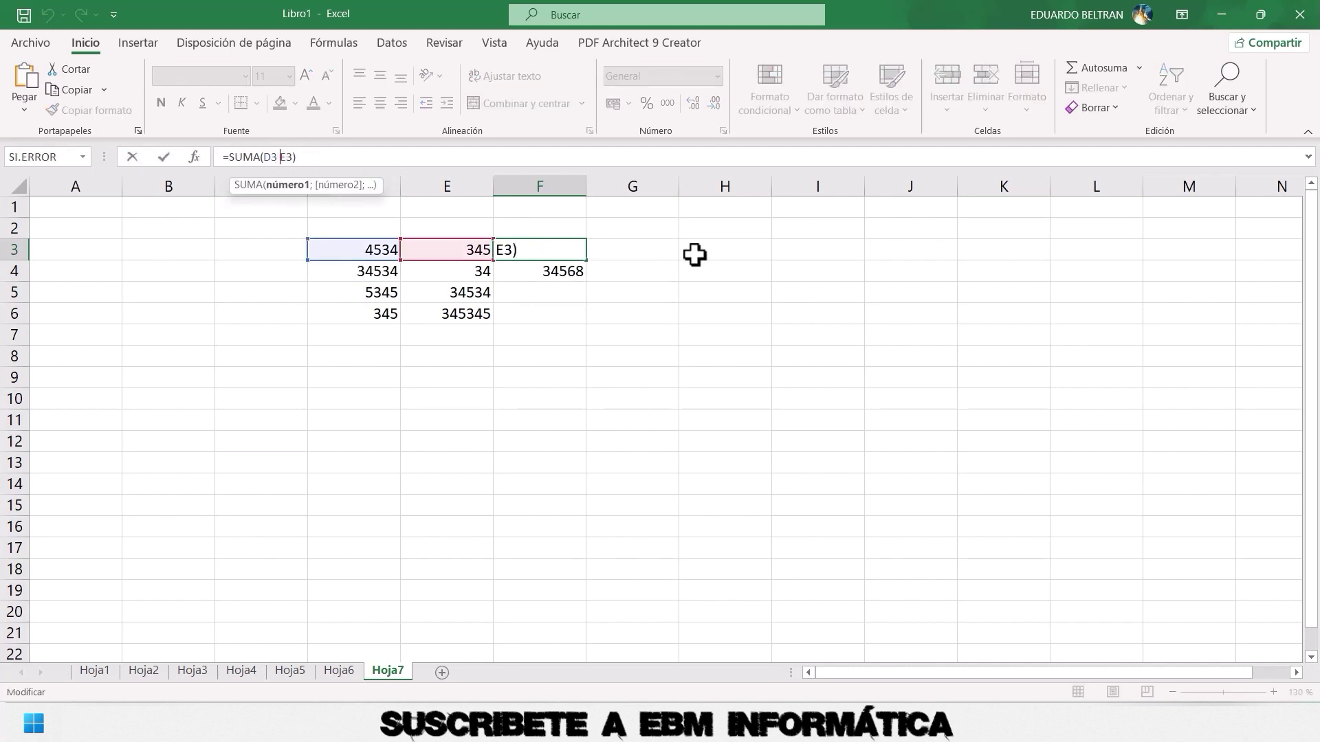
text(:)
key(Return)
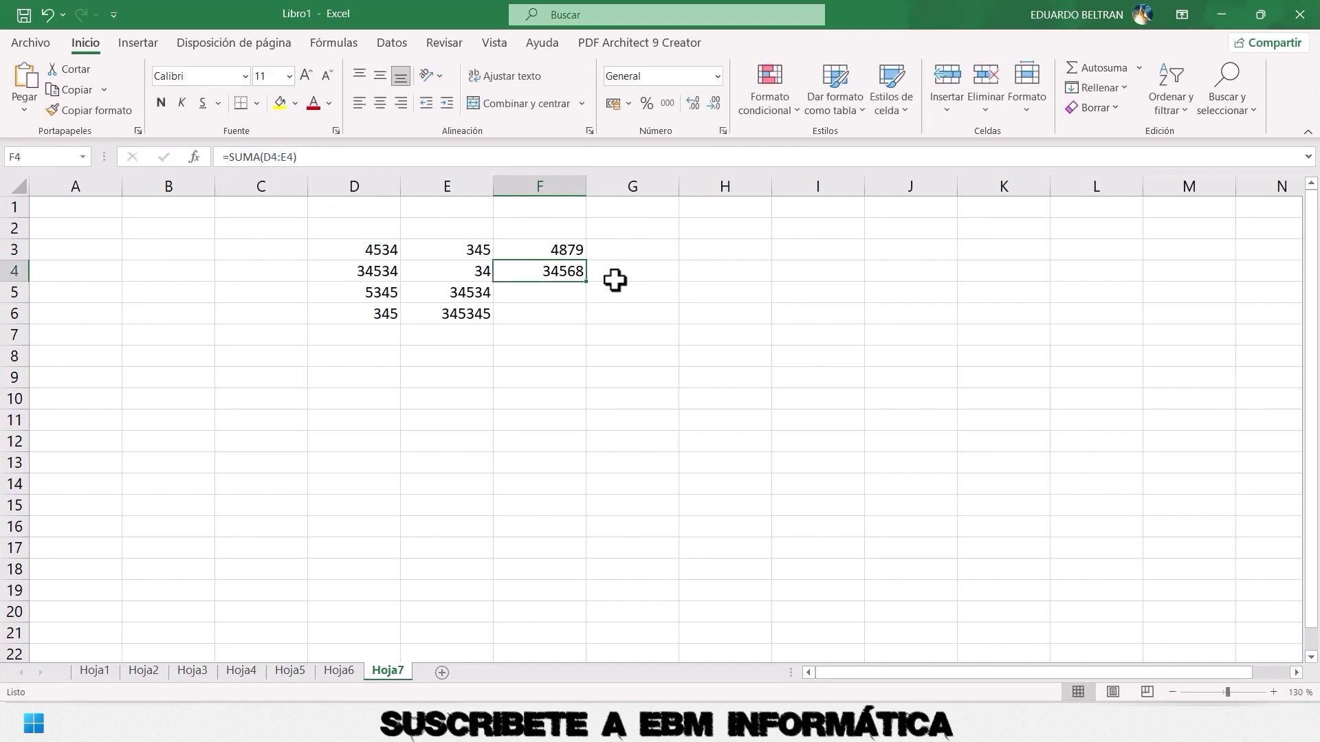
click(549, 254)
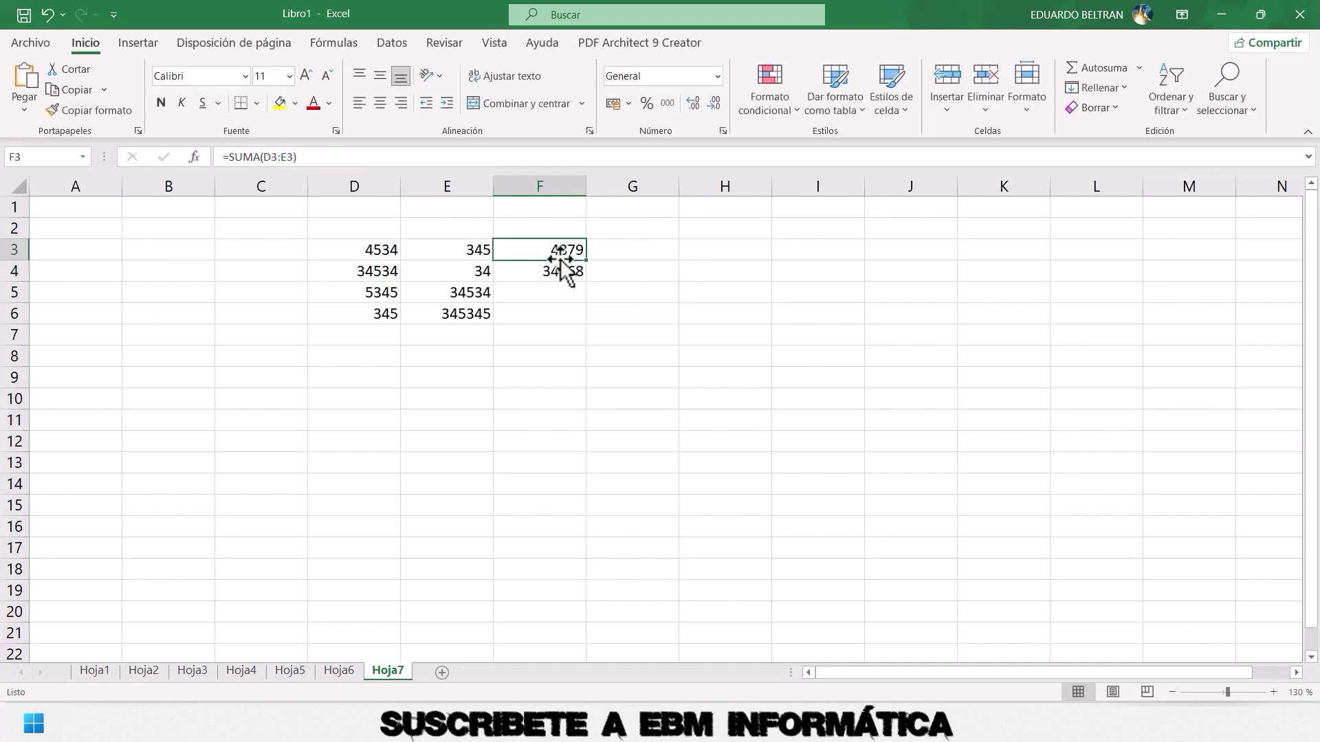
click(565, 268)
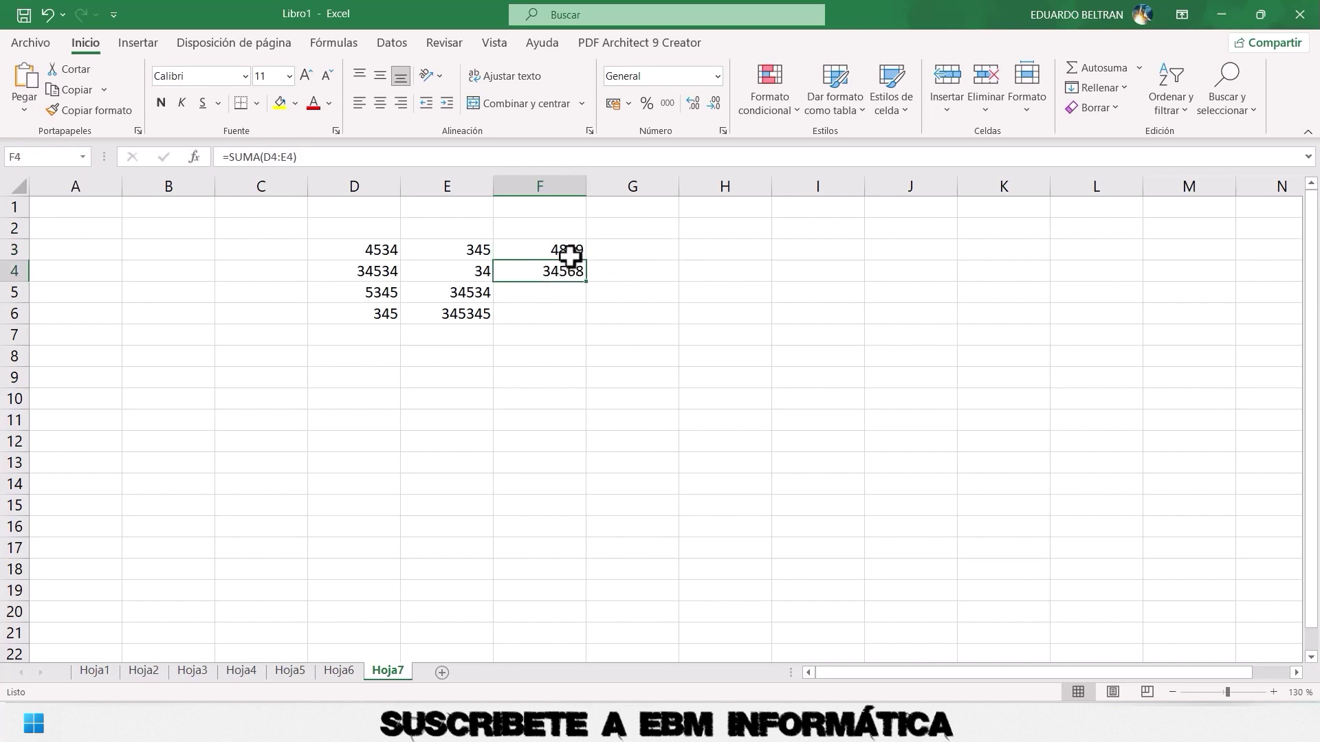
click(571, 250)
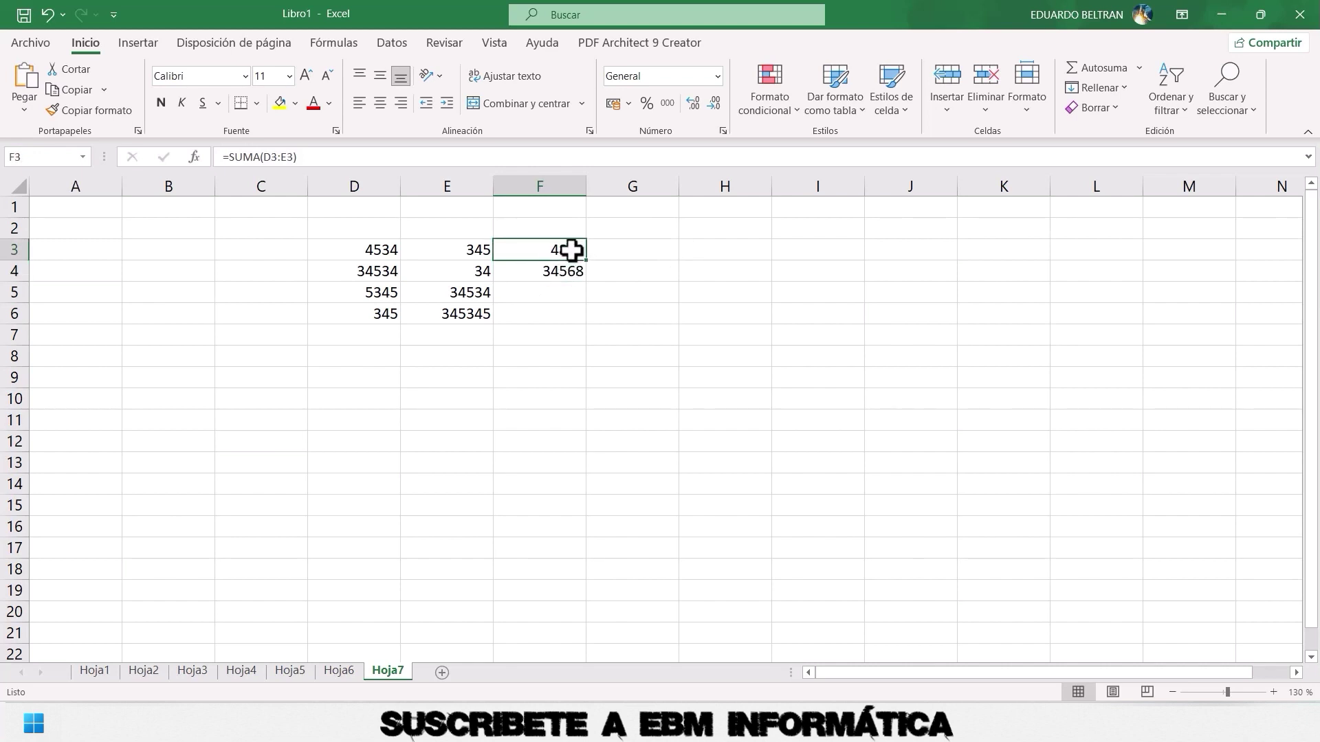
Step: In Argumentos de función set Número1 to D3 and Número2 to E3, making F3 =SUMA(D3;E3) = 4879
click(195, 157)
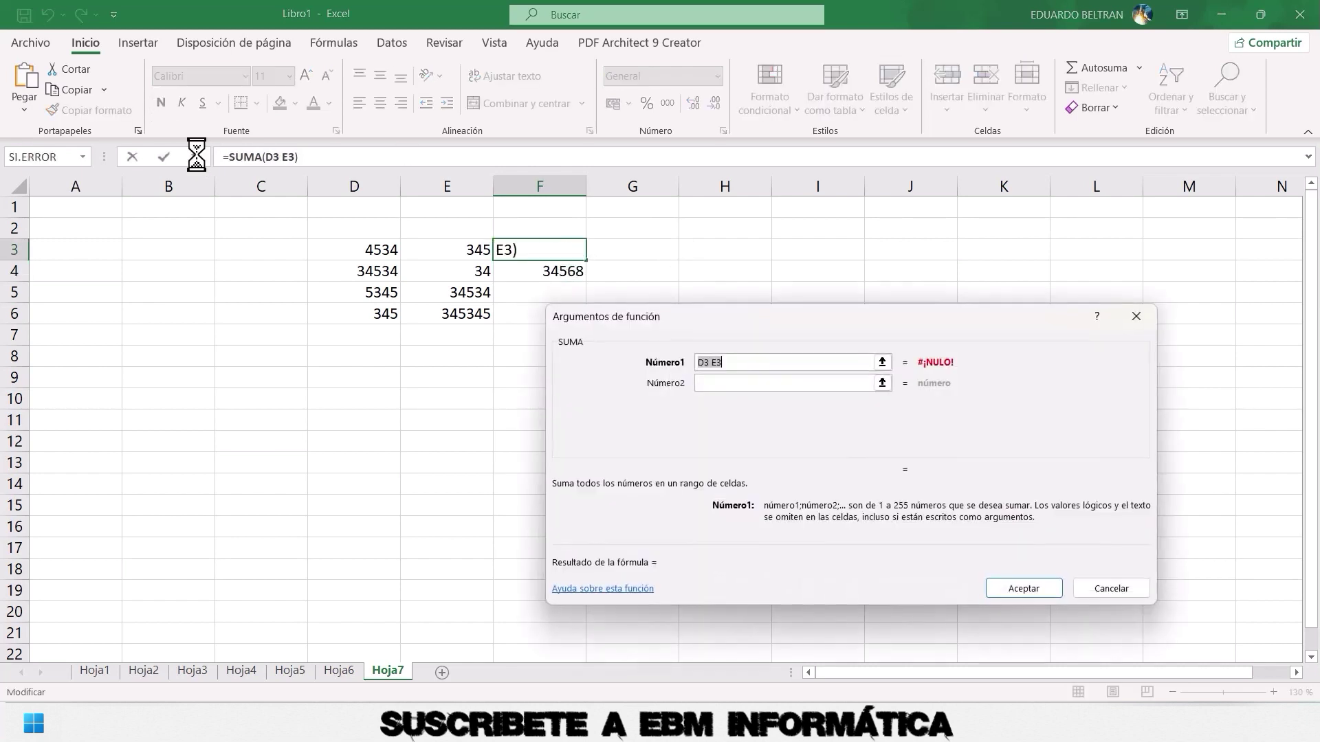
click(778, 362)
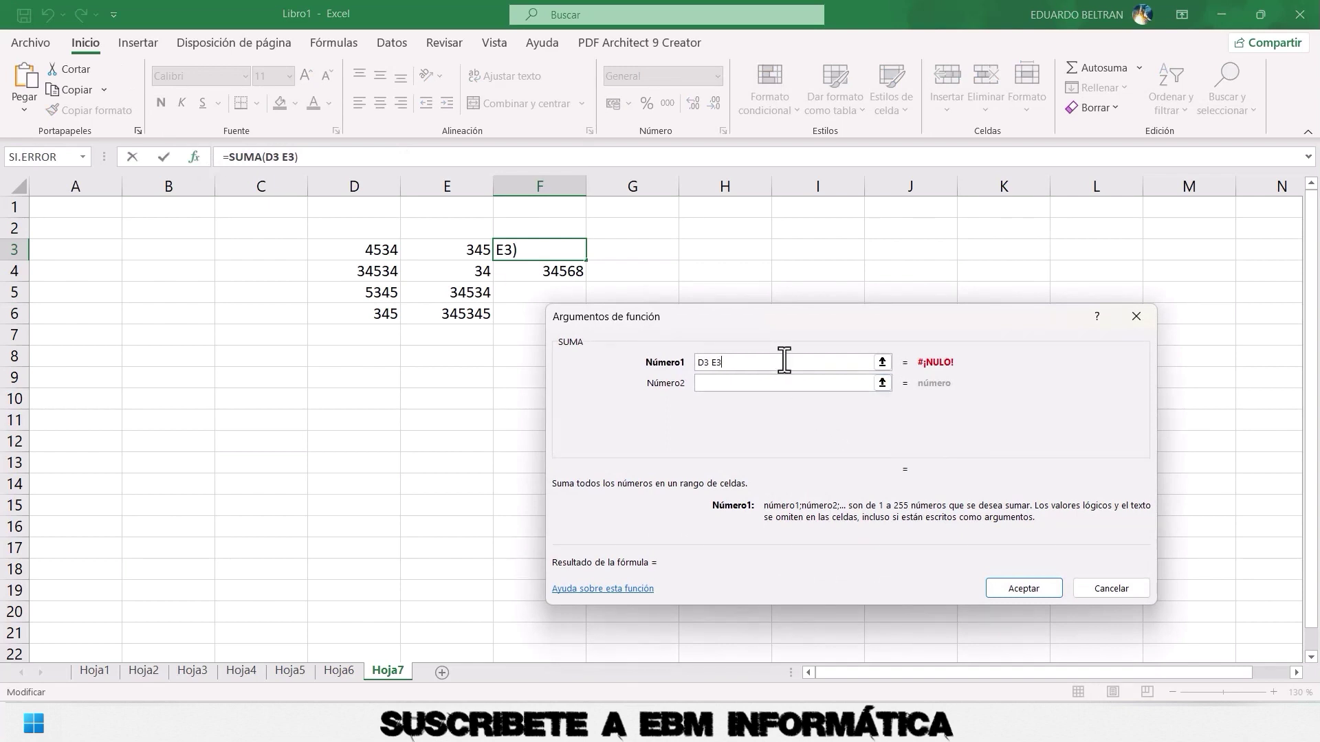
key(BackSpace)
key(BackSpace)
key(BackSpace)
click(737, 390)
click(443, 248)
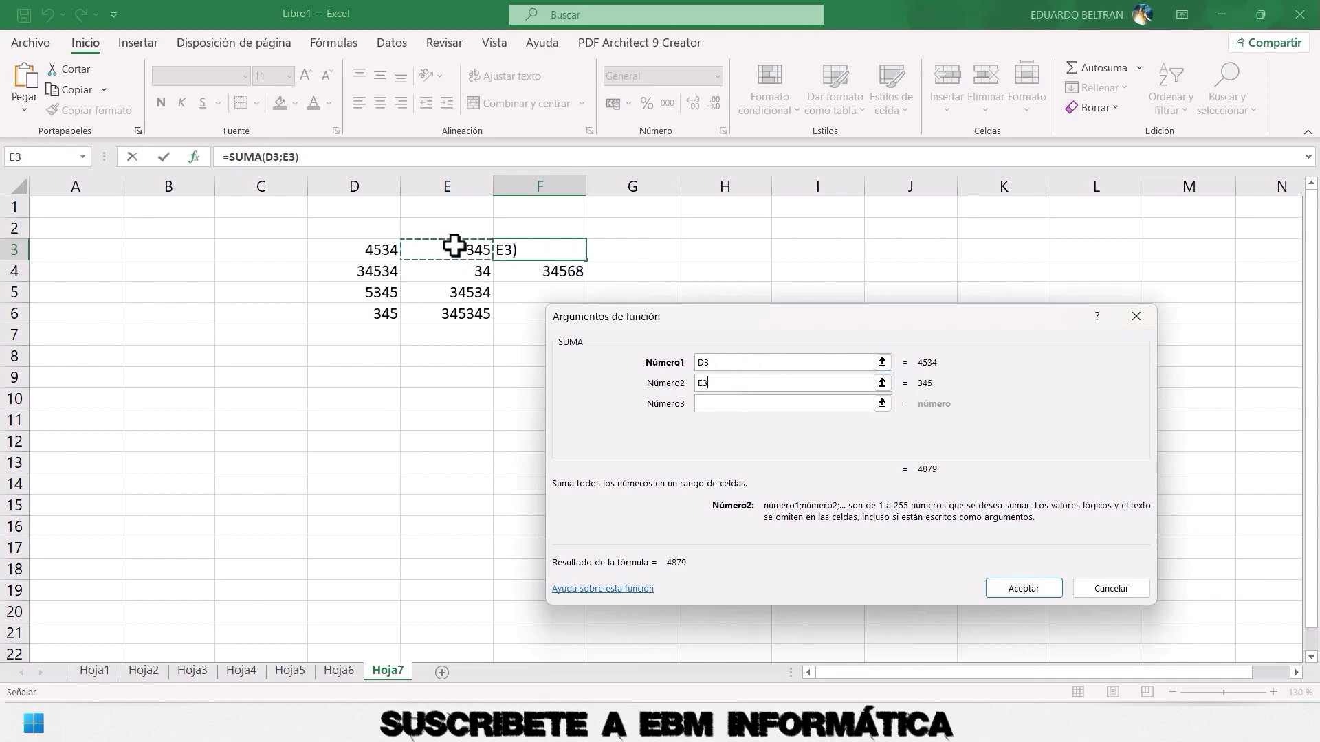
click(1022, 588)
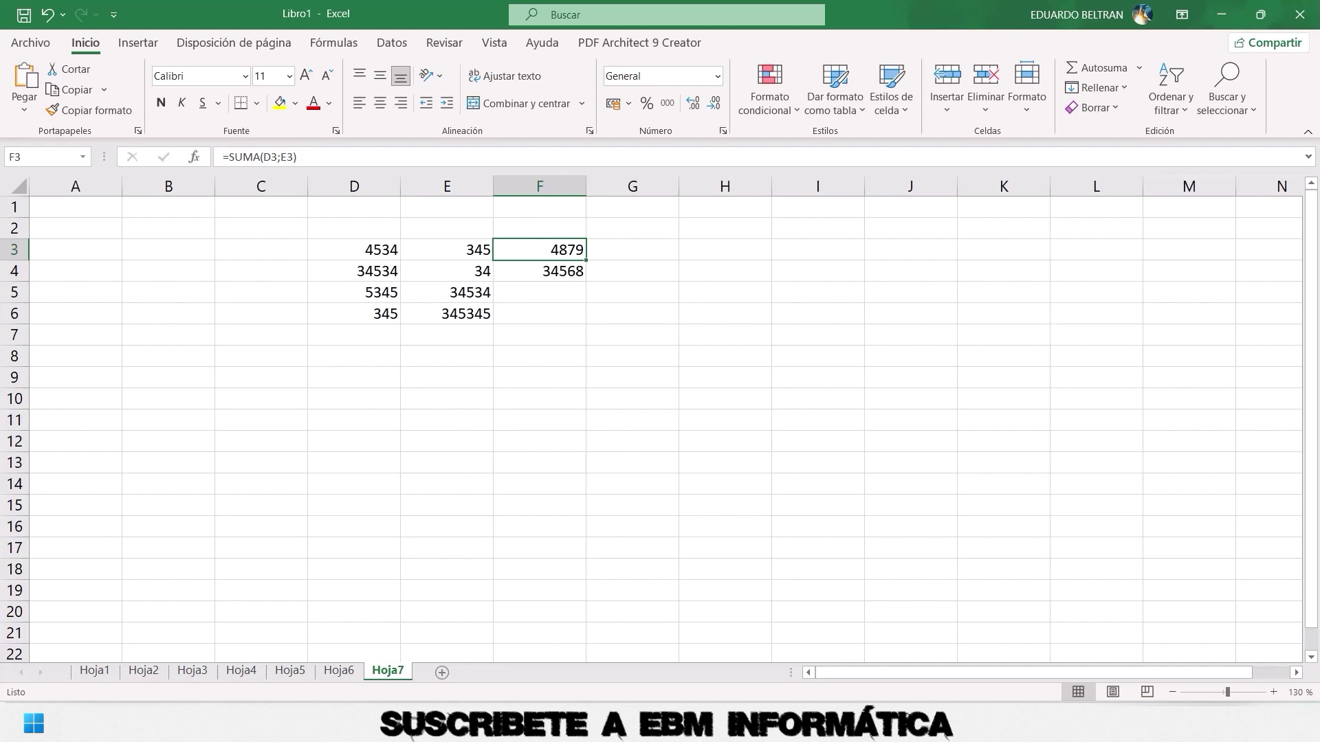
Step: Add a new sheet, Hoja8, zoom in, and select cell D6
click(442, 673)
click(1274, 693)
click(1274, 693)
click(1274, 693)
click(1274, 693)
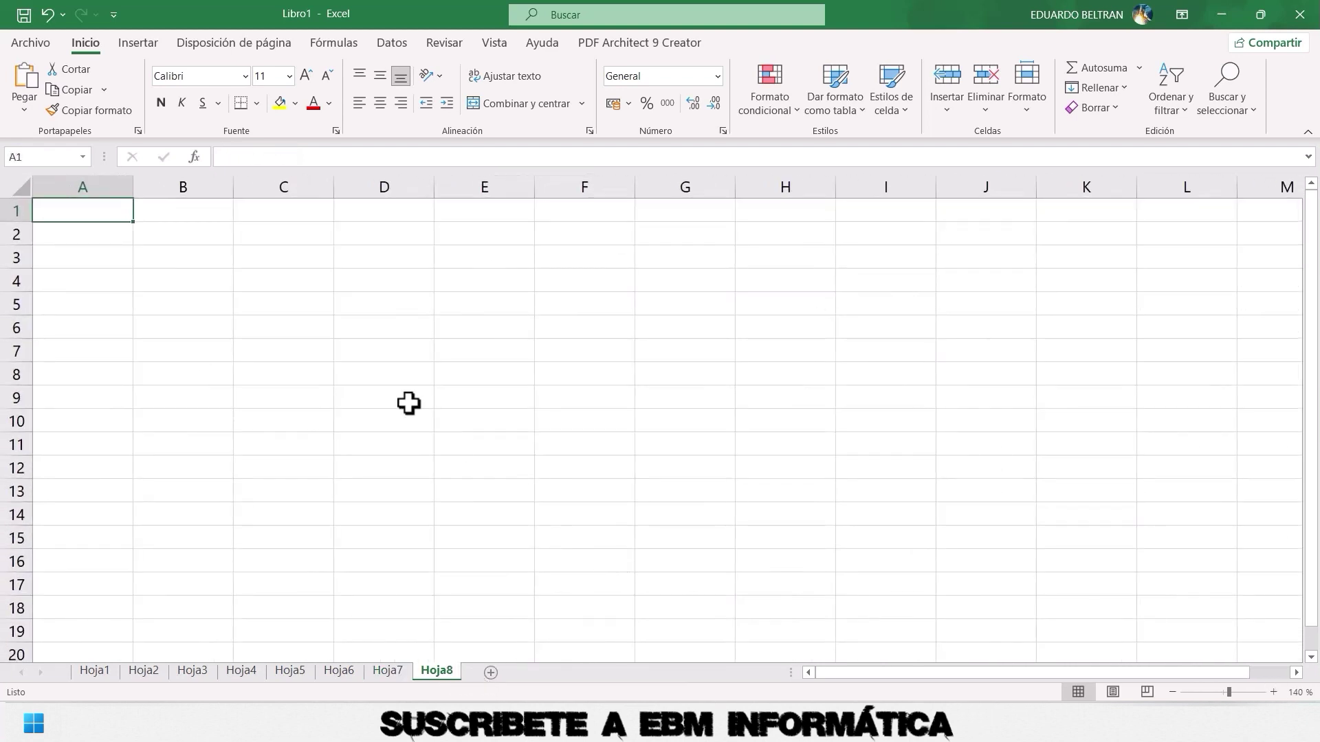
click(374, 323)
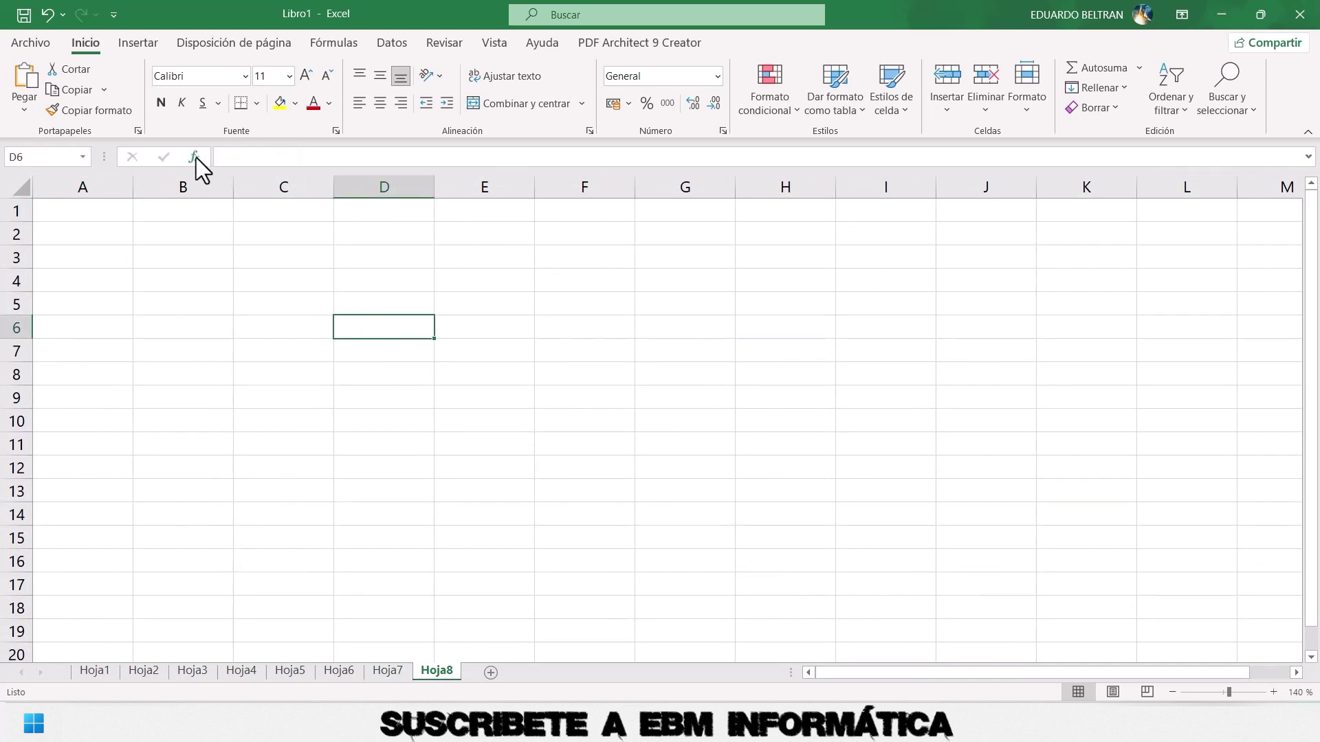
Step: Pick the RAIZ function for D6 from the Todo category of Insertar función
click(194, 157)
click(965, 381)
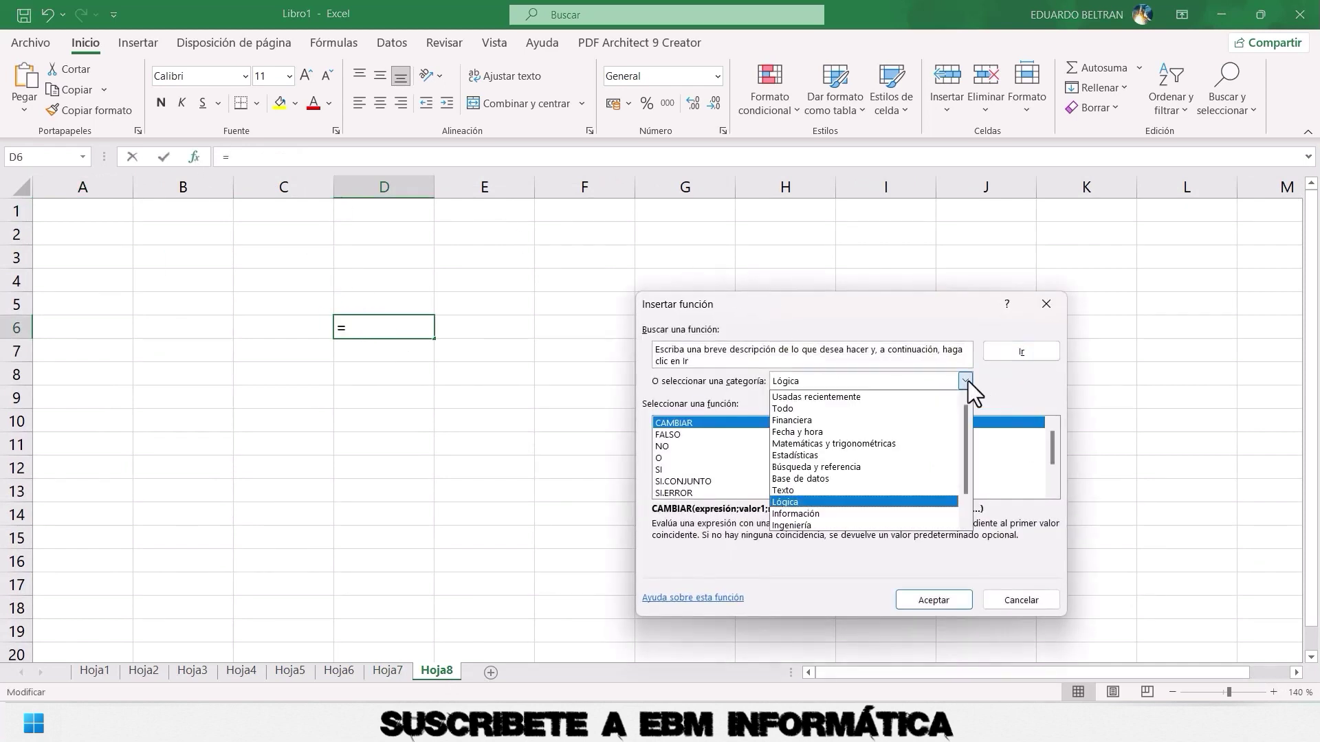
click(894, 420)
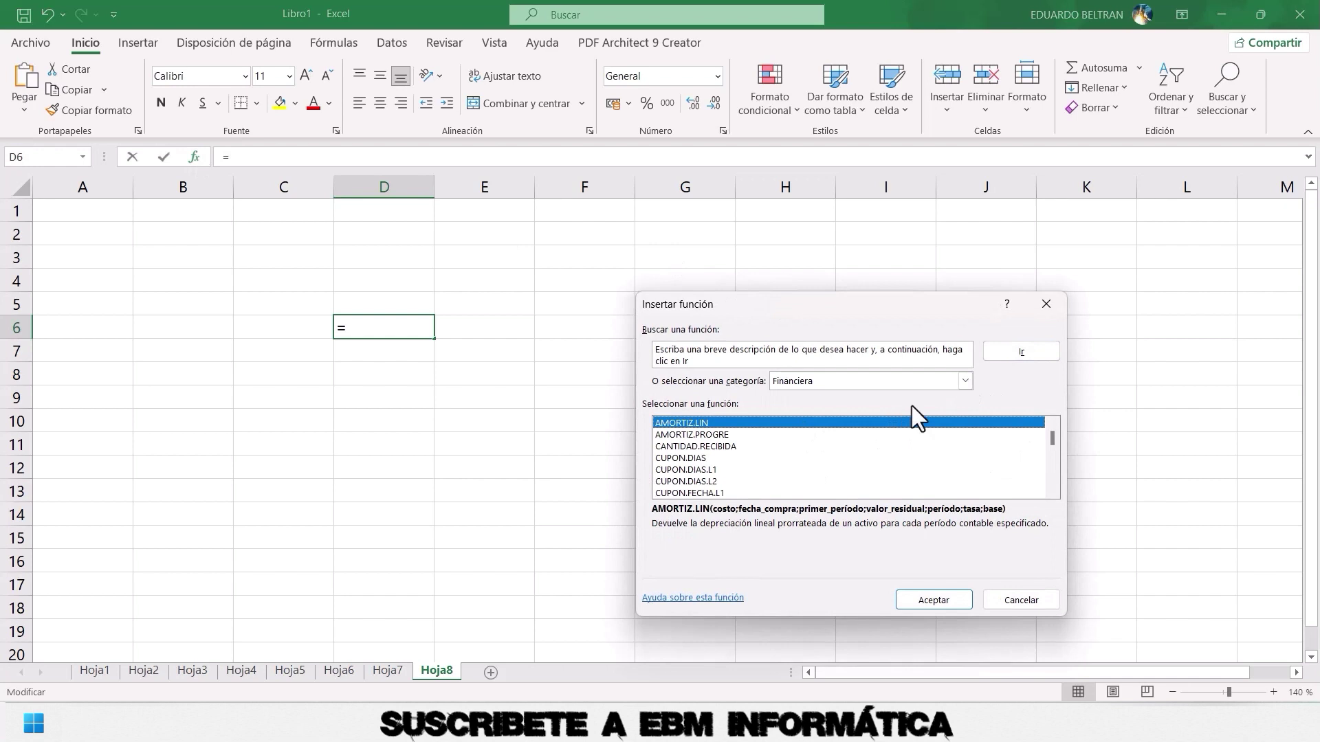
click(965, 380)
click(860, 410)
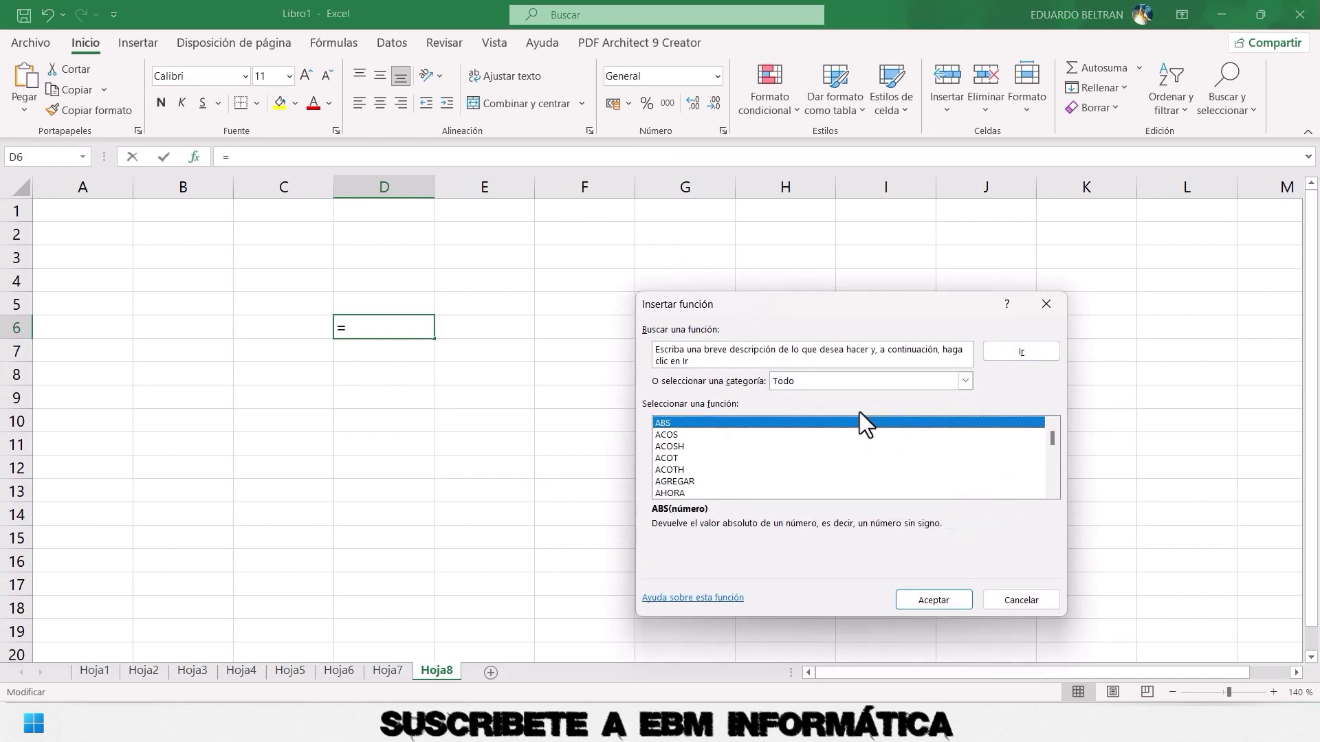
click(708, 470)
key(r)
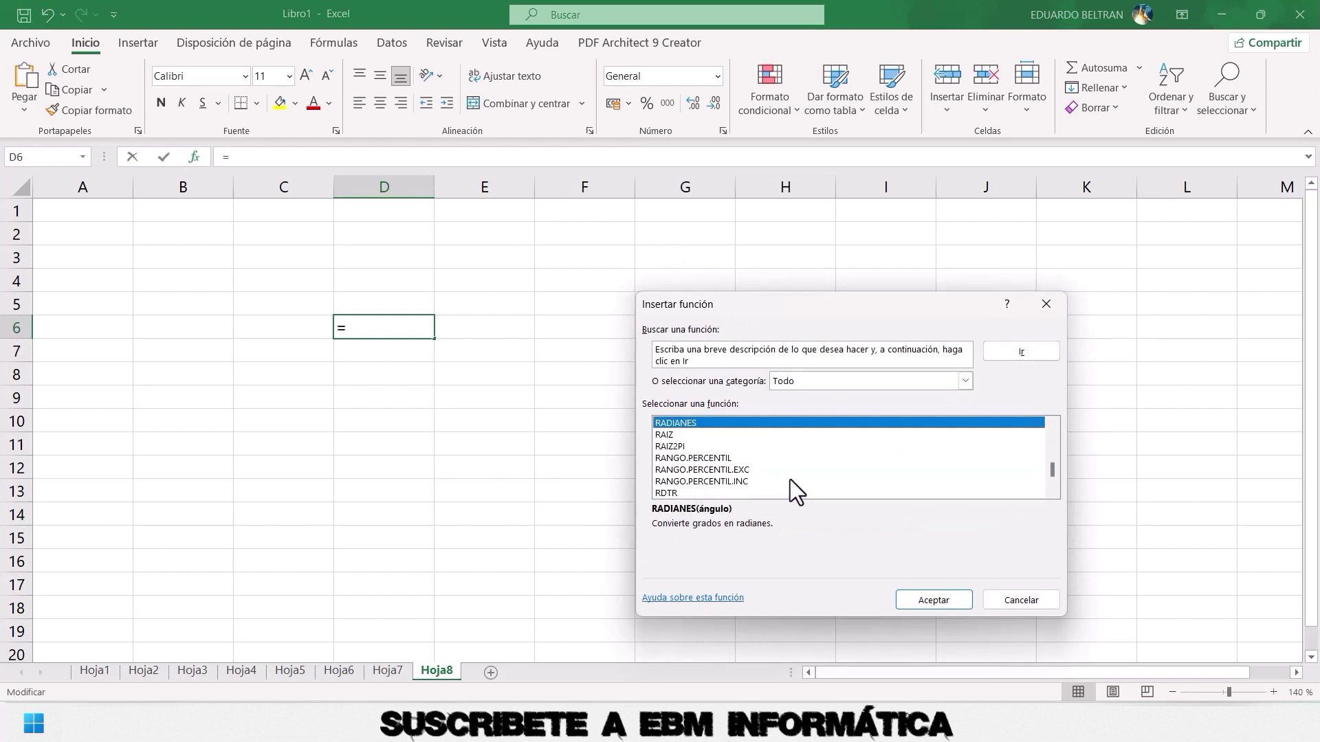
scroll(789, 478, down, 1)
click(716, 471)
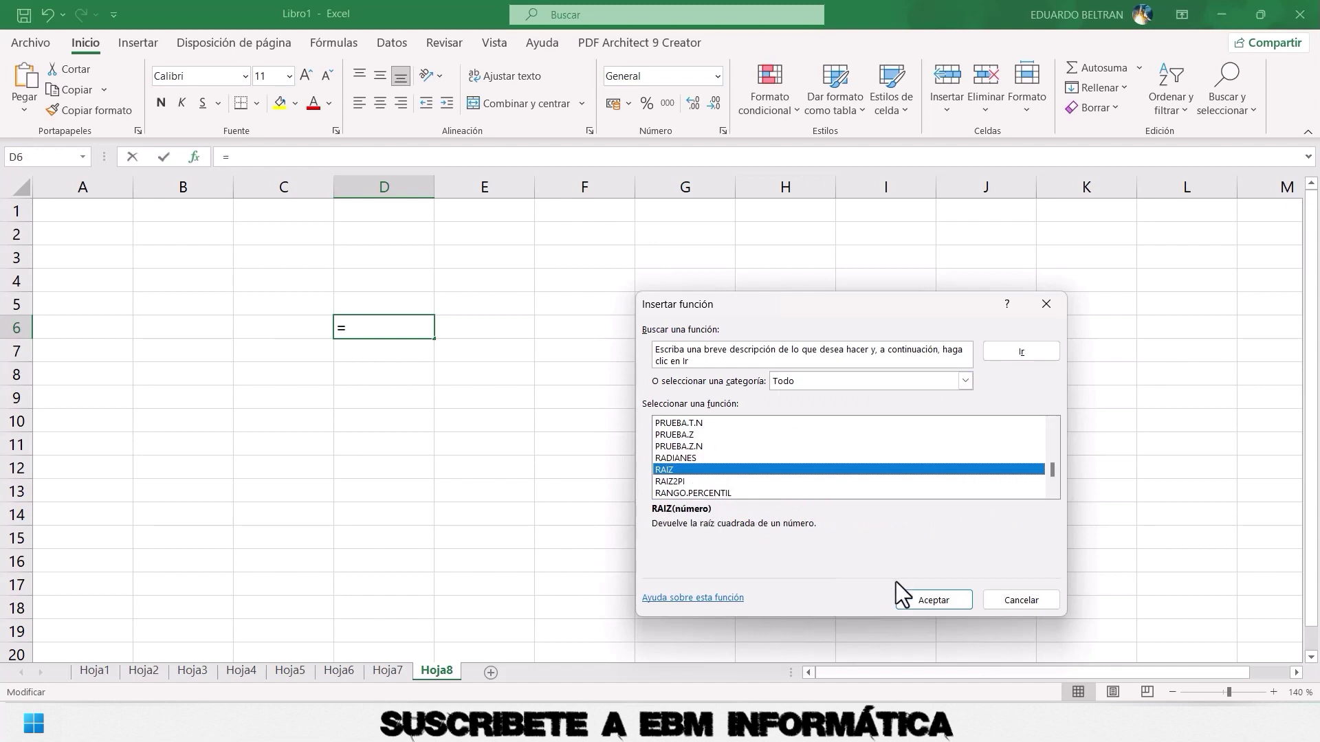
Step: Give RAIZ the Número -2 so D6 returns #¡NUM!
click(906, 595)
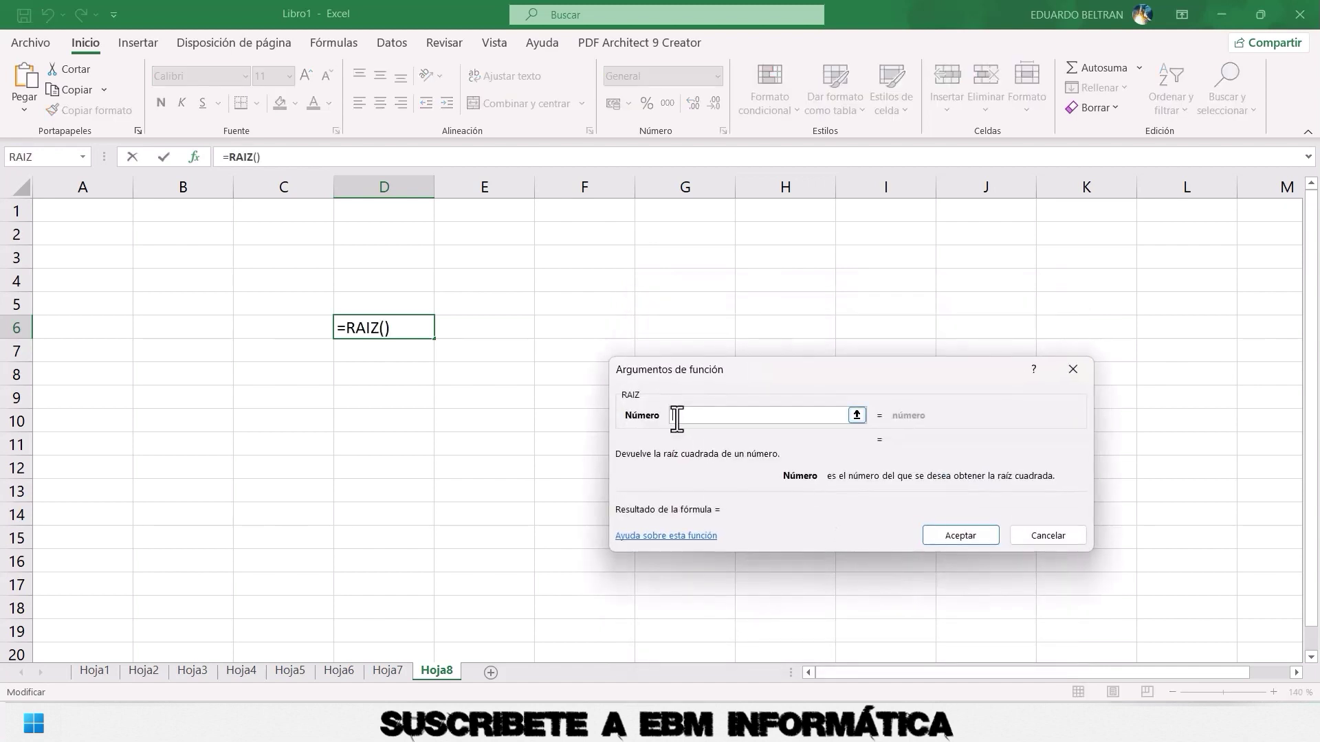
text(-2)
click(959, 540)
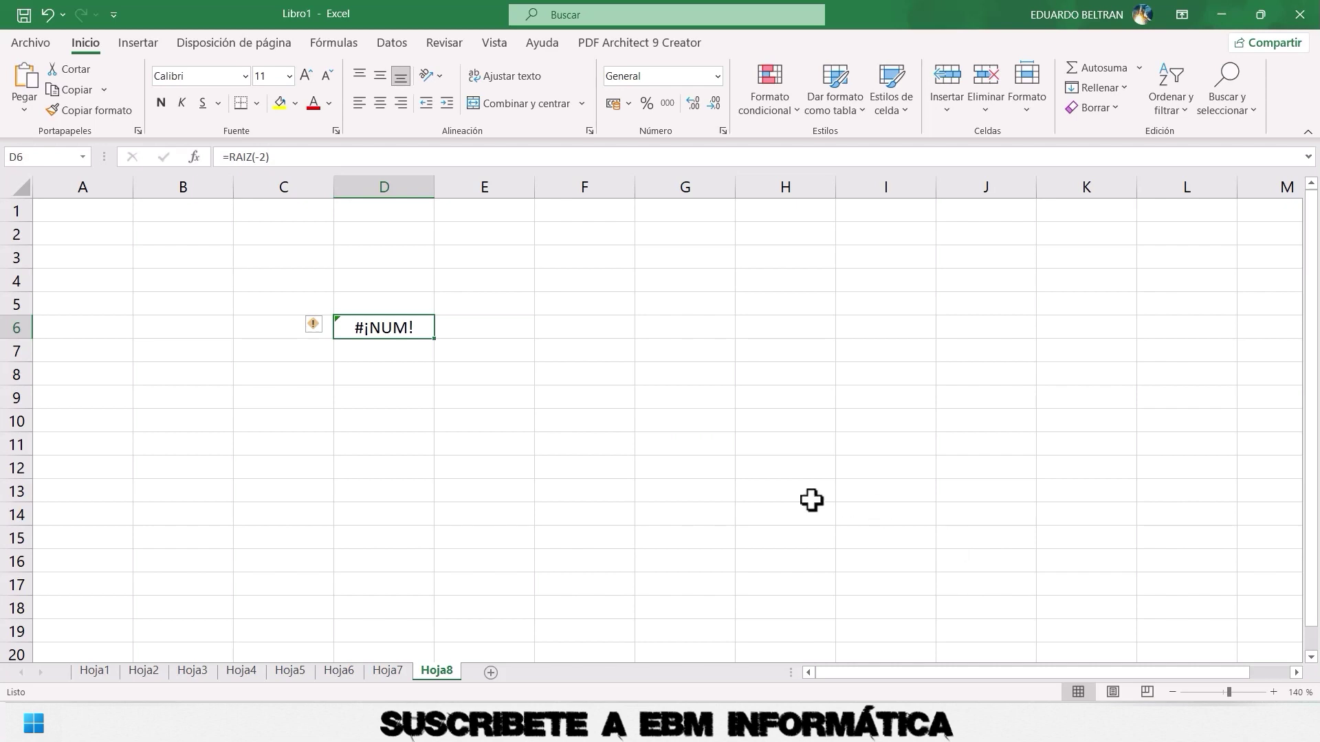
click(383, 367)
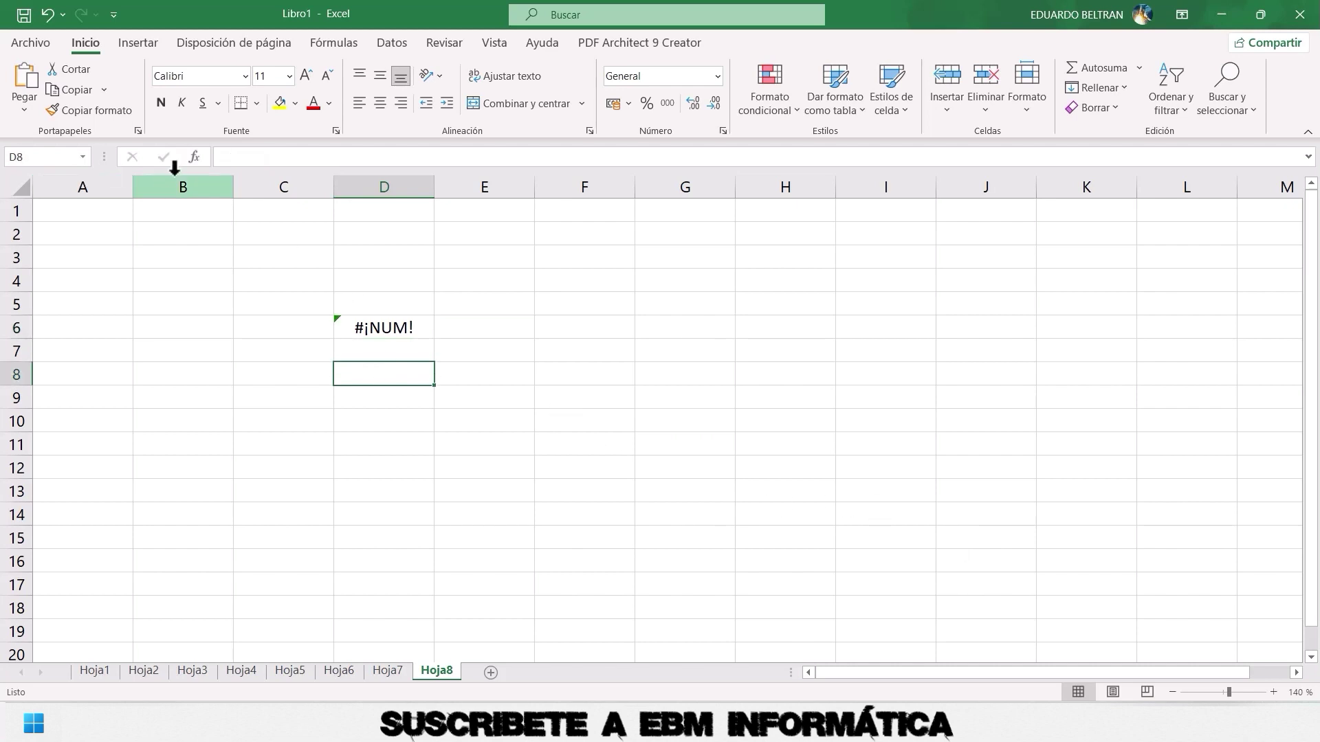
Step: Choose the POTENCIA function for cell D8 from the Insertar función list
click(193, 164)
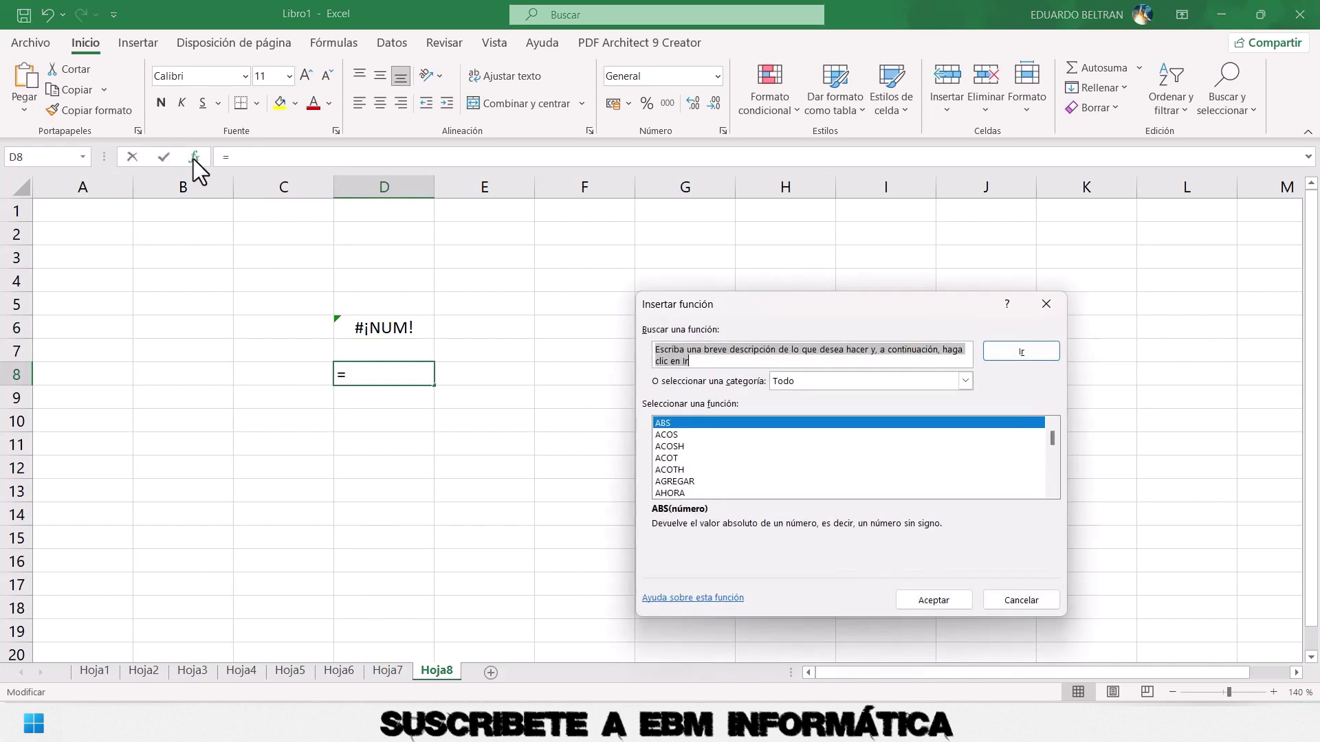
click(730, 459)
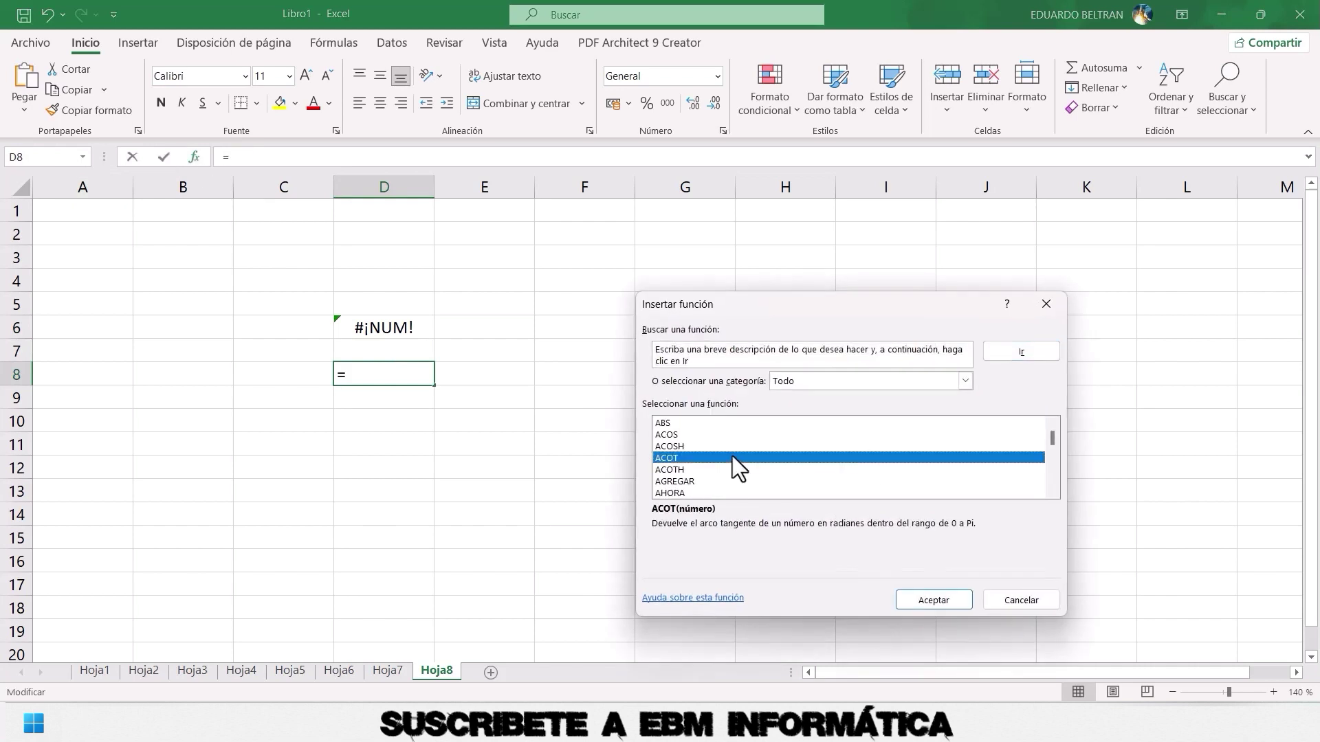
key(p)
scroll(806, 460, up, 1)
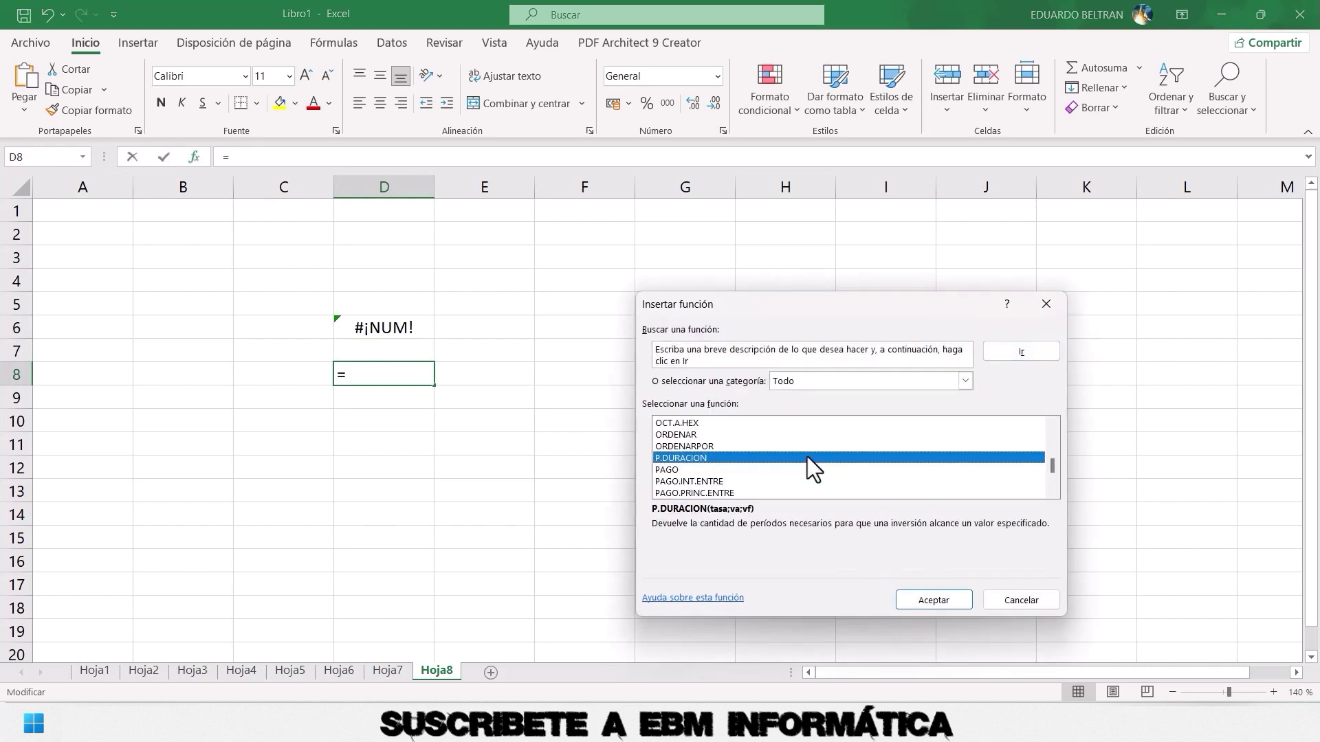
scroll(808, 457, down, 1)
scroll(807, 456, down, 1)
scroll(807, 457, down, 1)
scroll(807, 457, down, 1)
scroll(807, 456, down, 1)
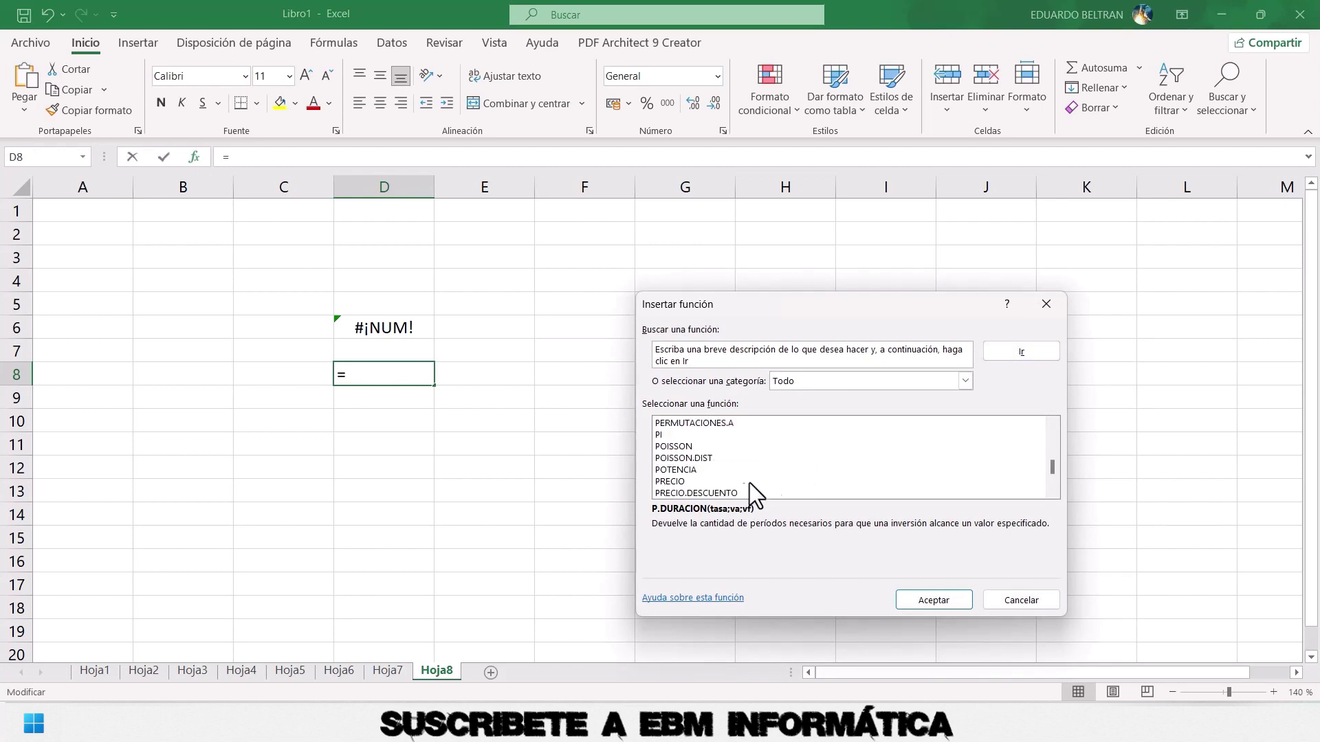
click(722, 470)
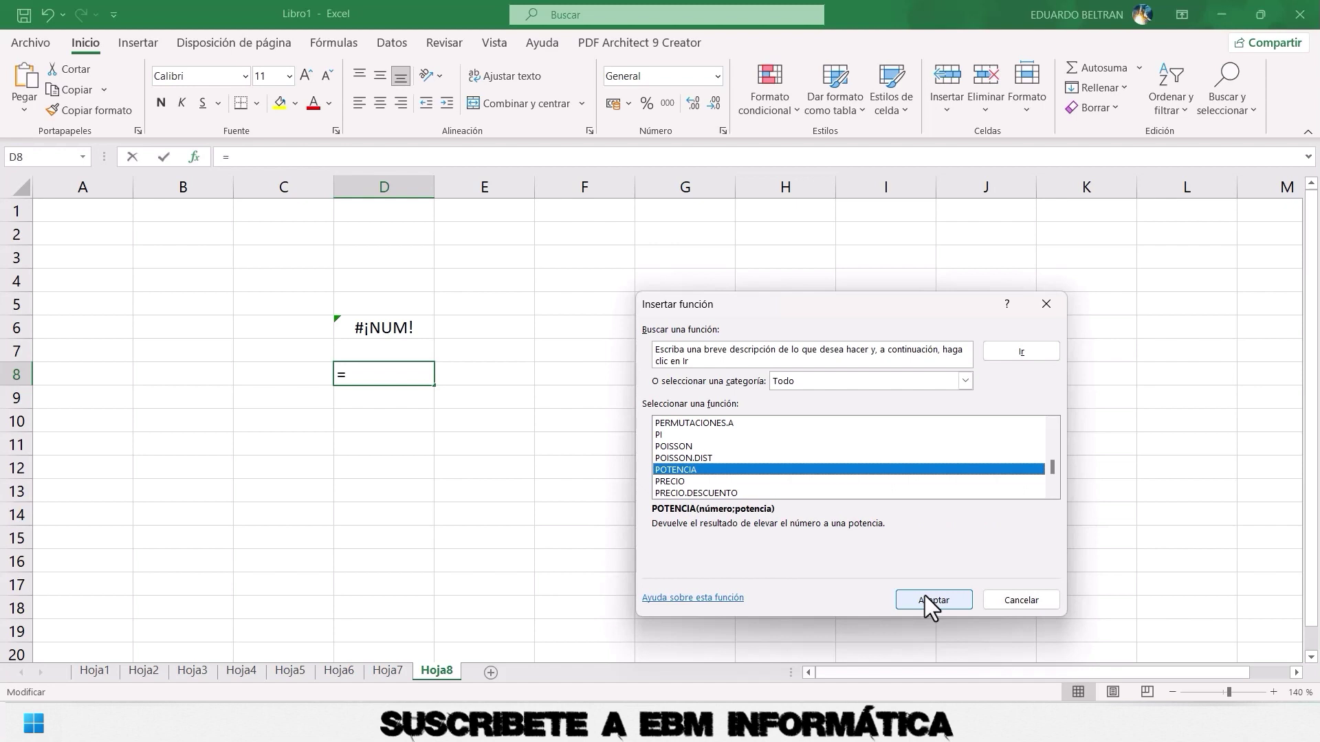
Step: Enter 1000 as Número and 103 as Potencia for POTENCIA in D8
click(925, 595)
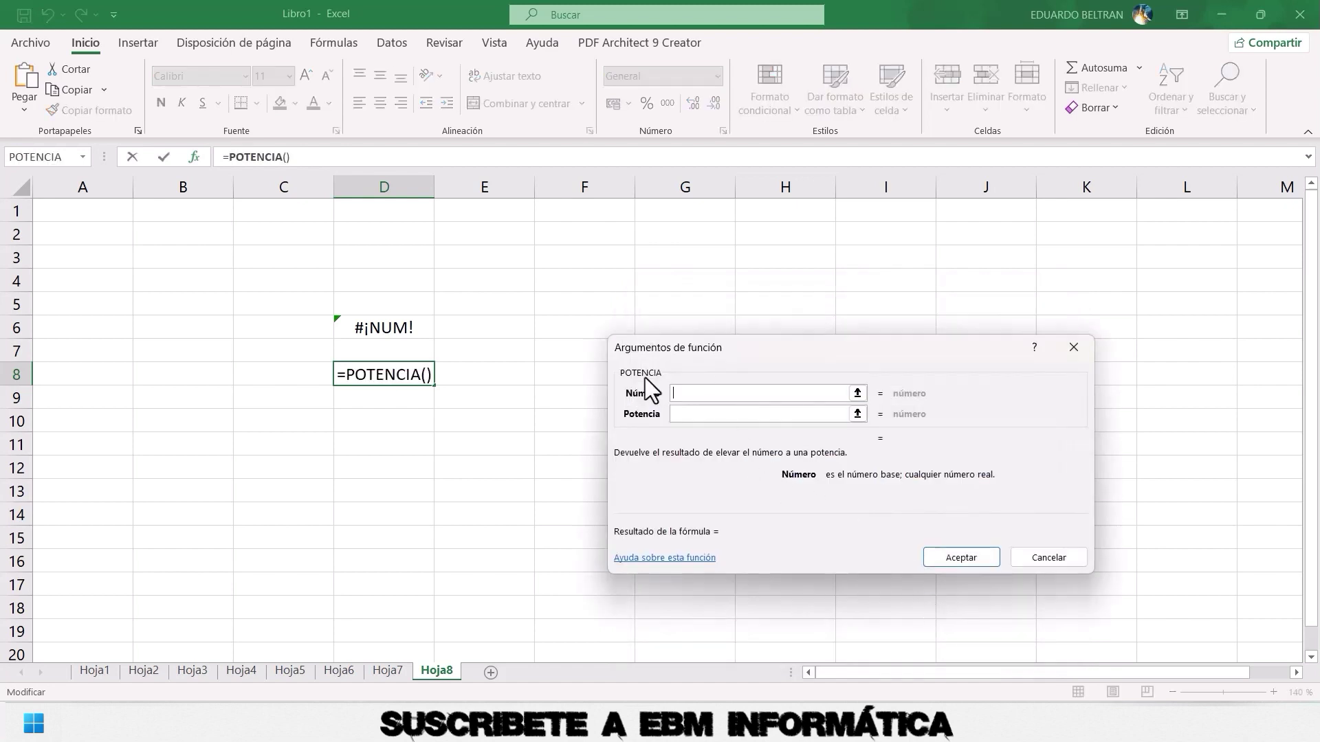
text(1000)
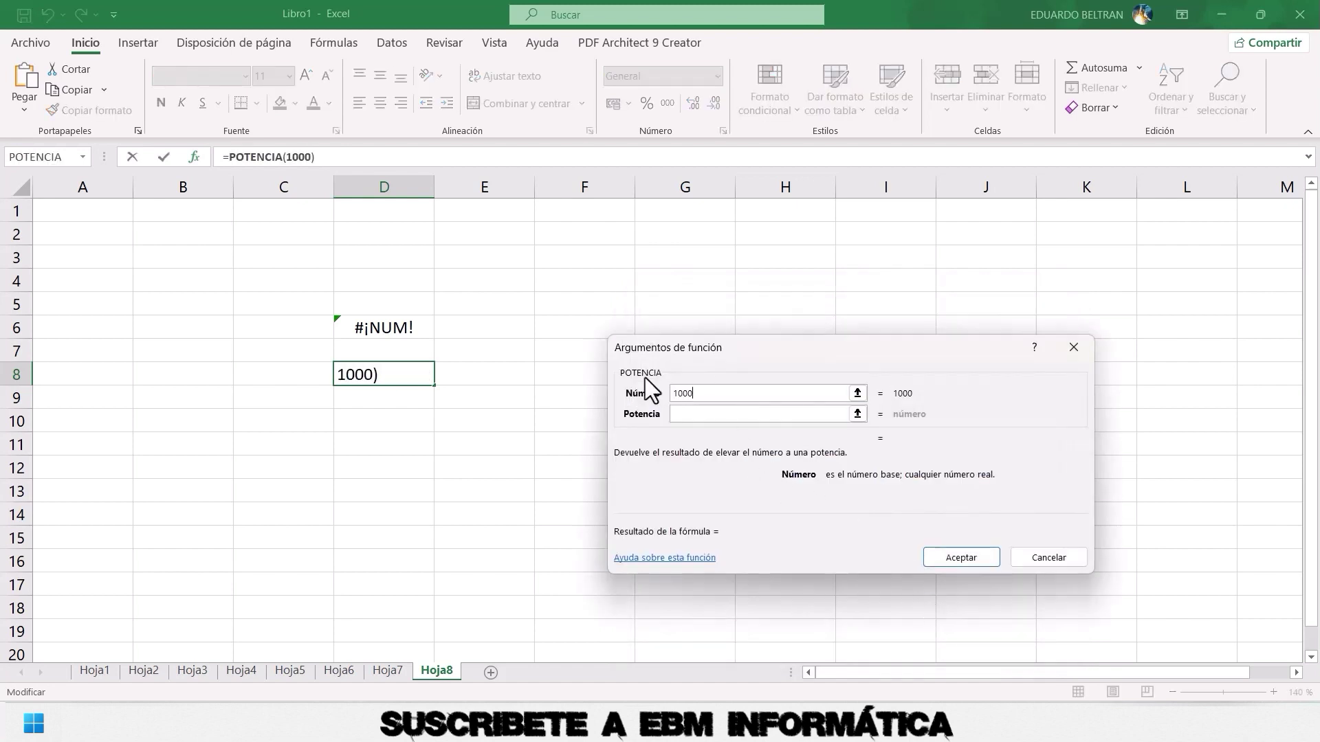
click(712, 415)
text(103)
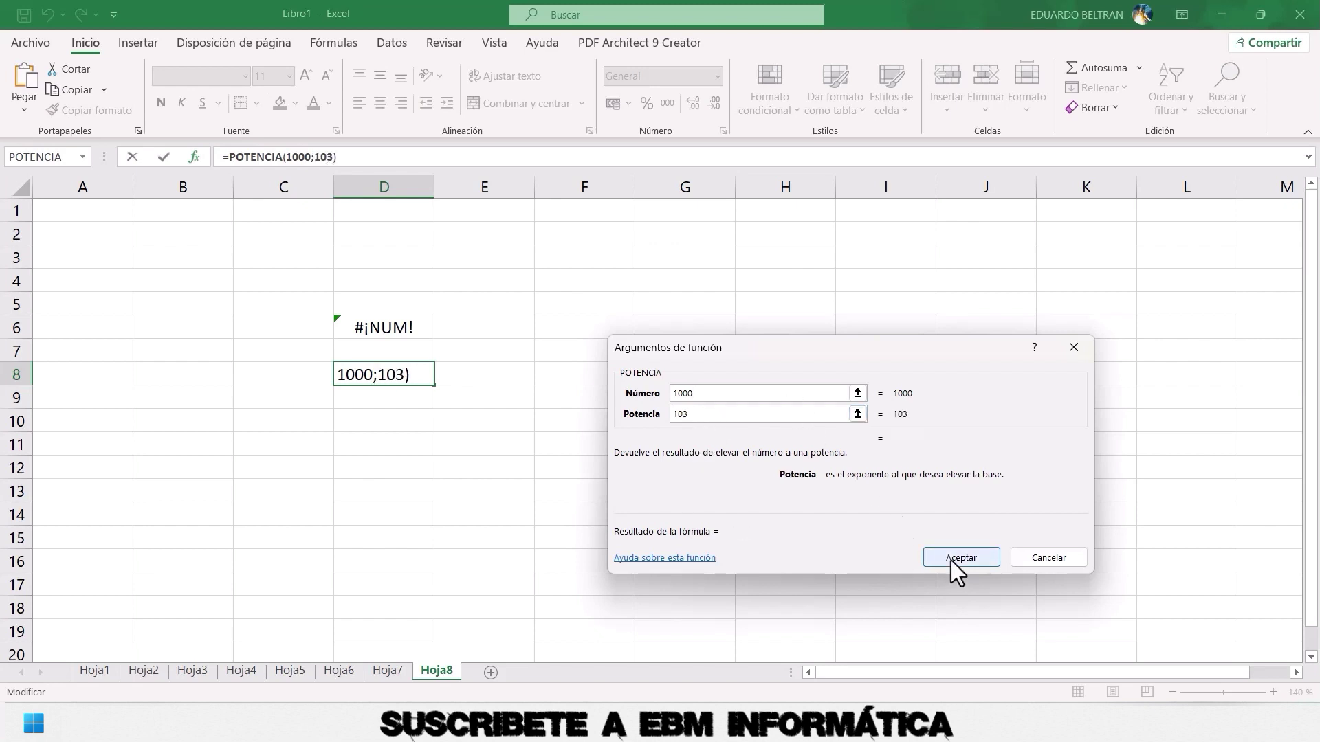
click(952, 559)
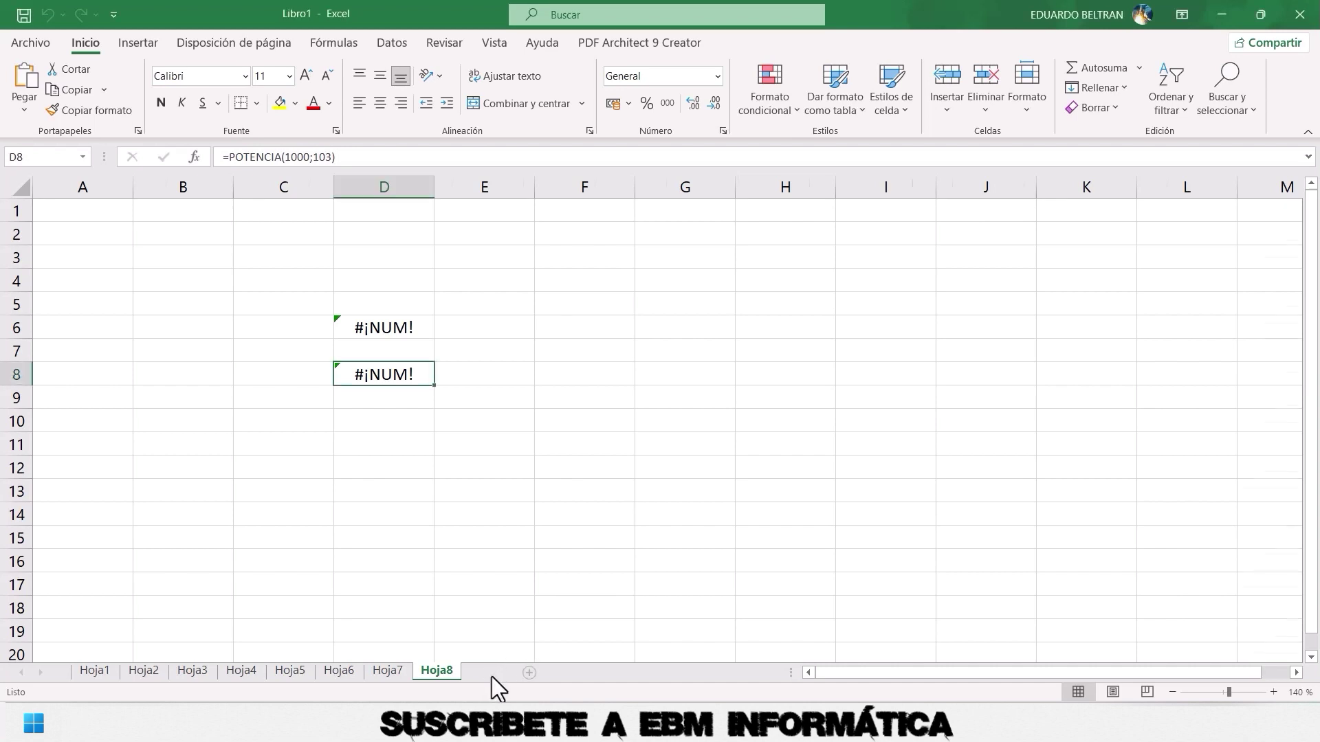
Step: Add a new sheet, Hoja10, and zoom it in to 130%
click(491, 674)
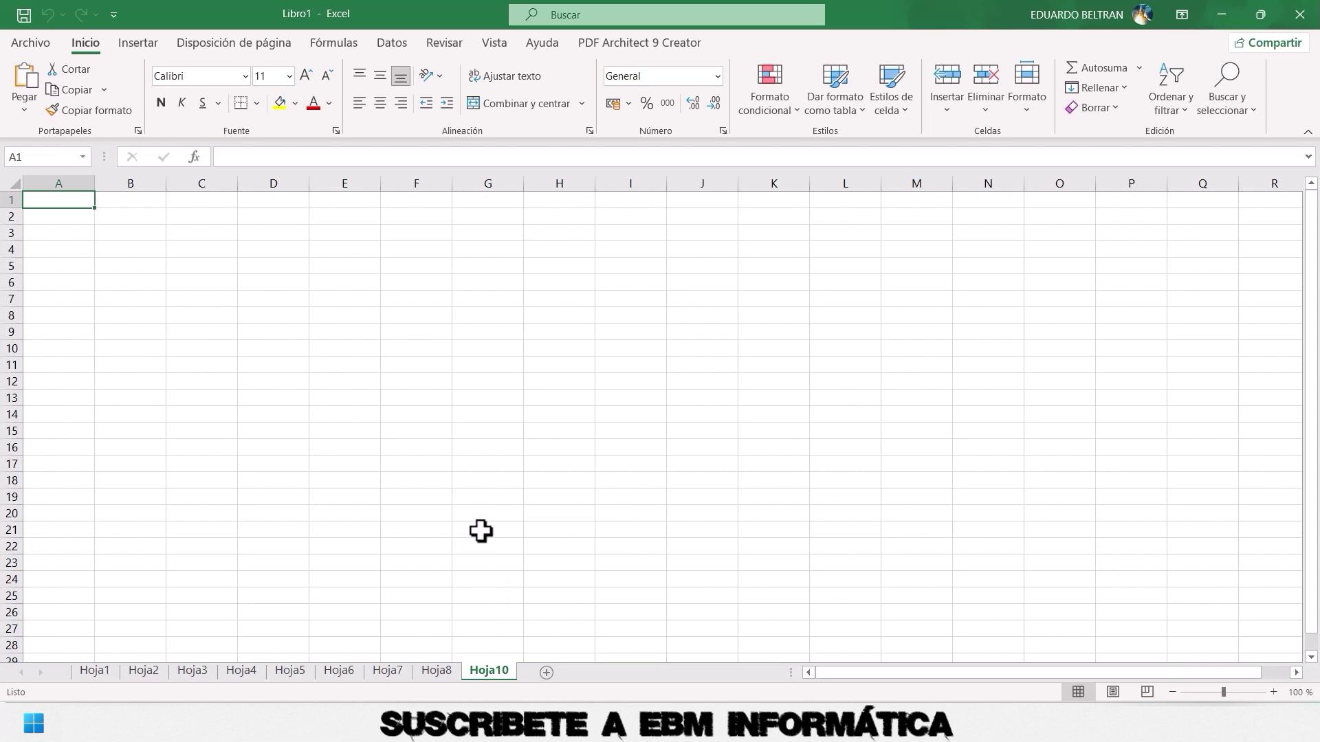
click(1273, 692)
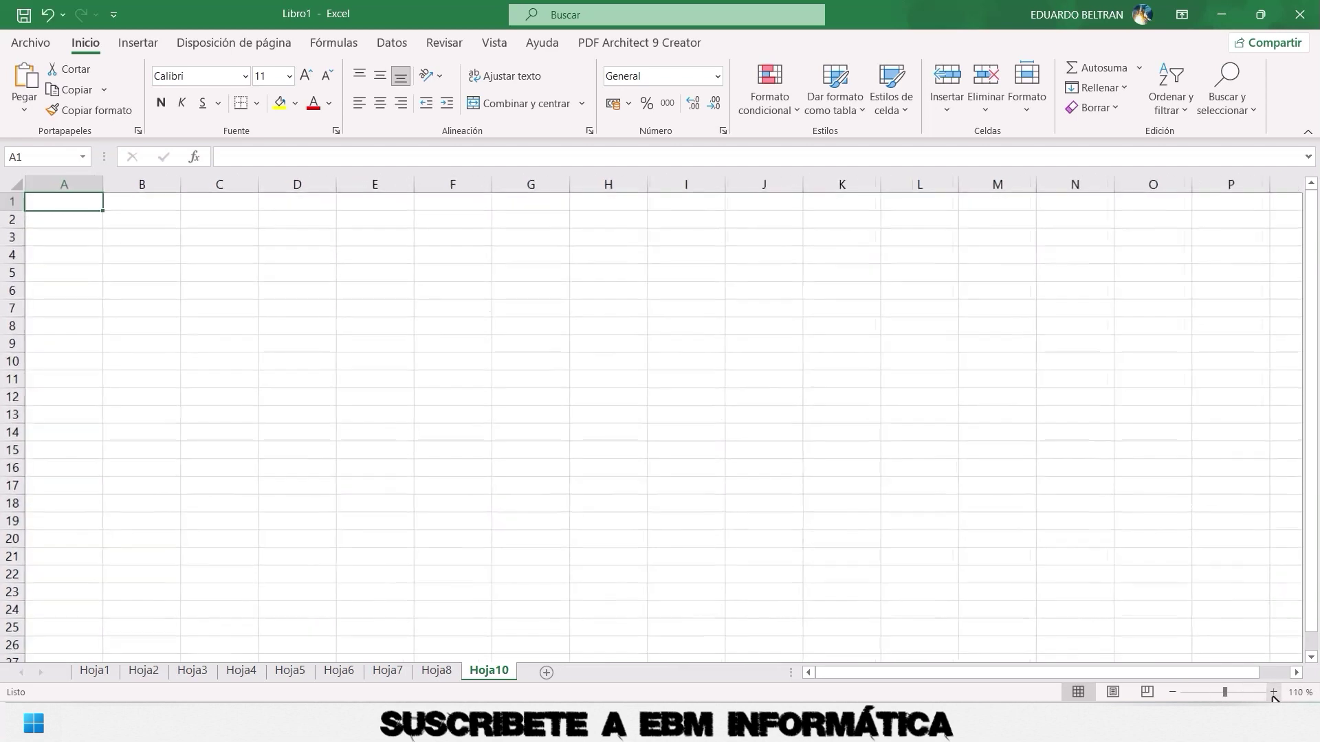
click(1273, 692)
click(1273, 693)
click(267, 272)
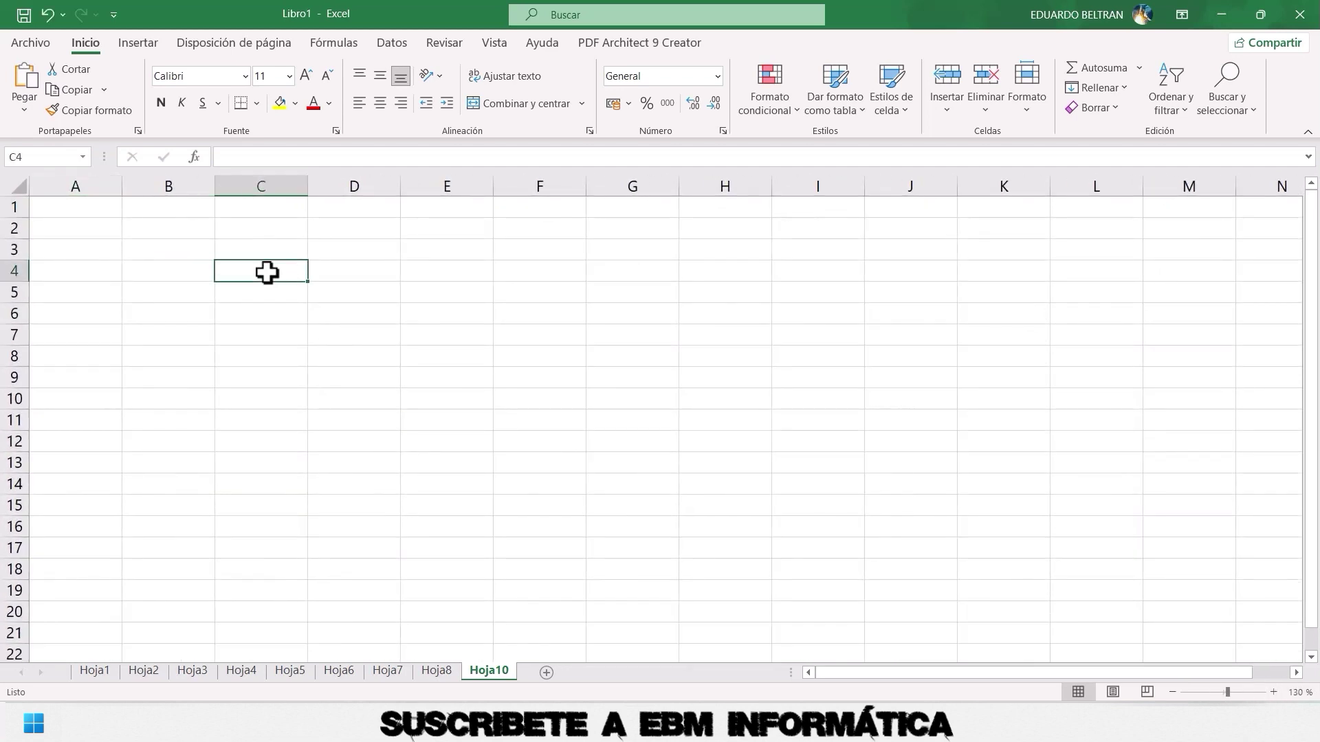
Step: Enter 234, 324, 453, 354, 345, 534 and 345 down C4:C10
text(234)
key(Return)
text(324)
key(Return)
text(4535)
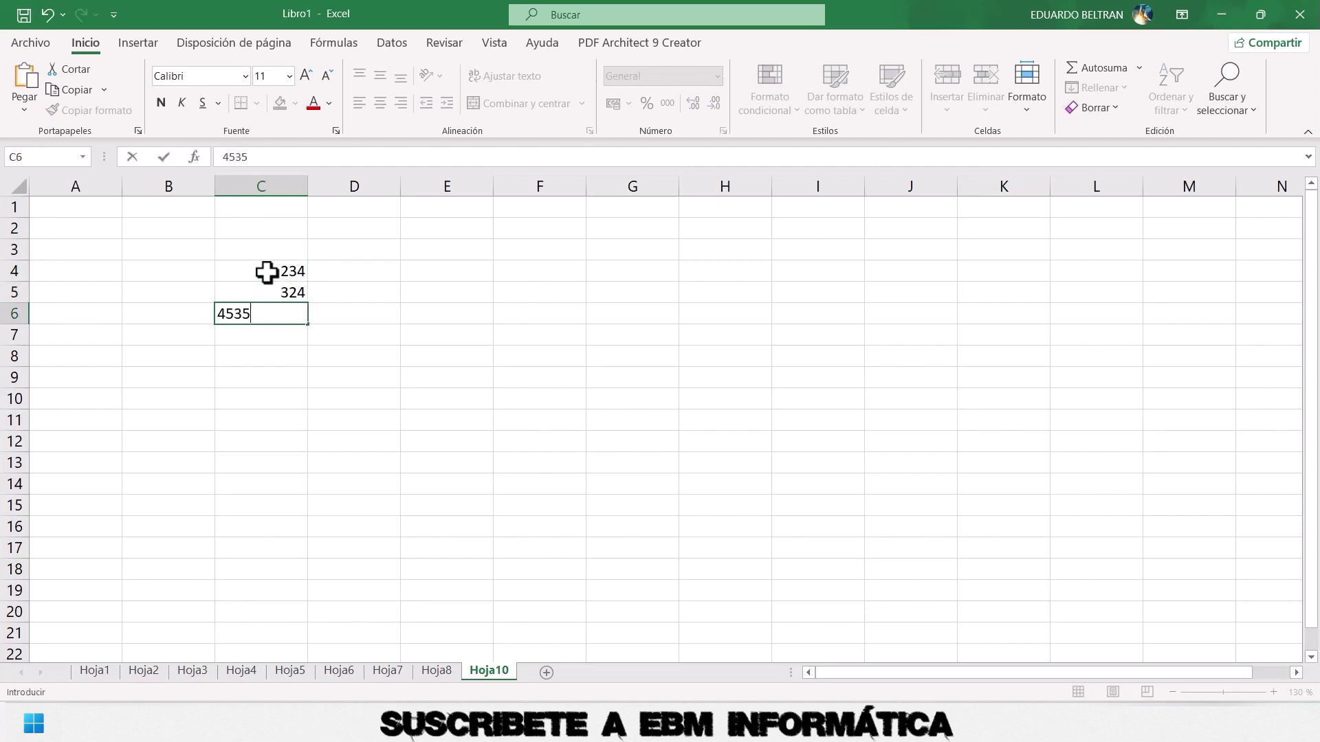
key(BackSpace)
key(Return)
text(354)
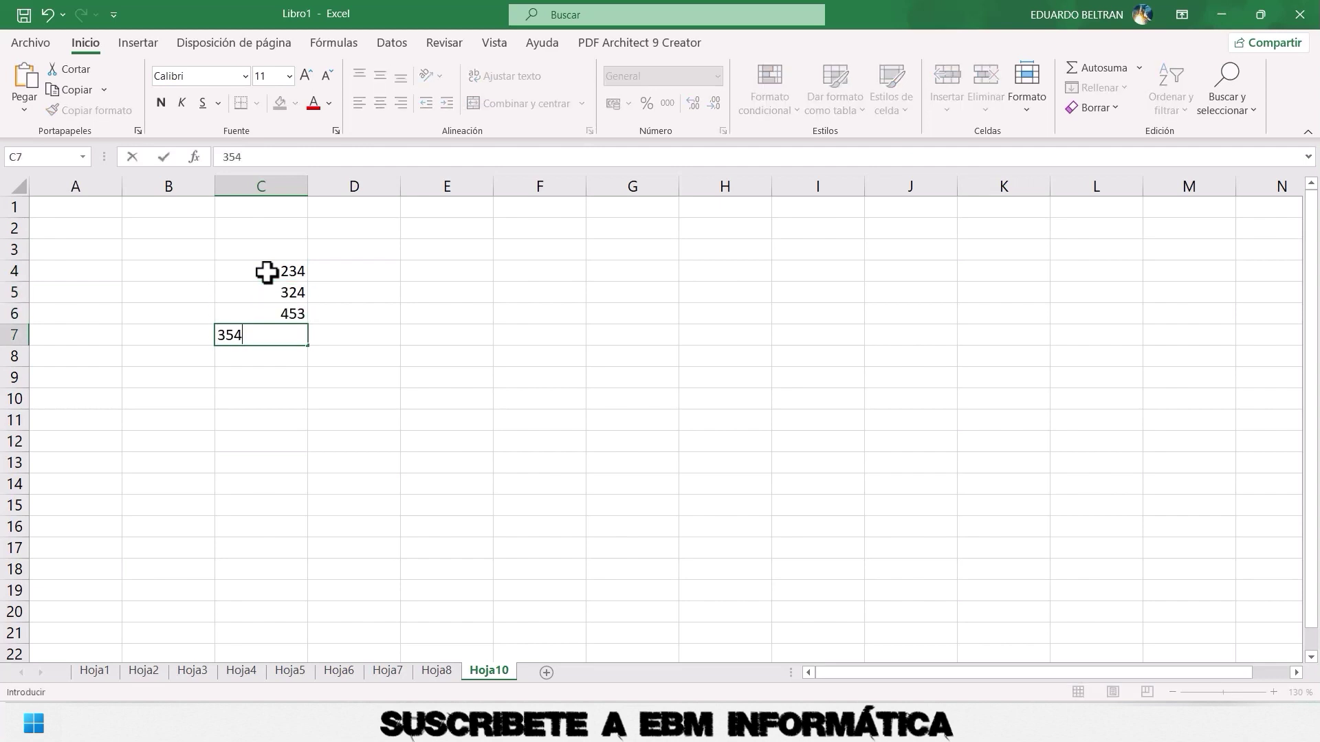
key(Return)
text(345)
key(Return)
text(53)
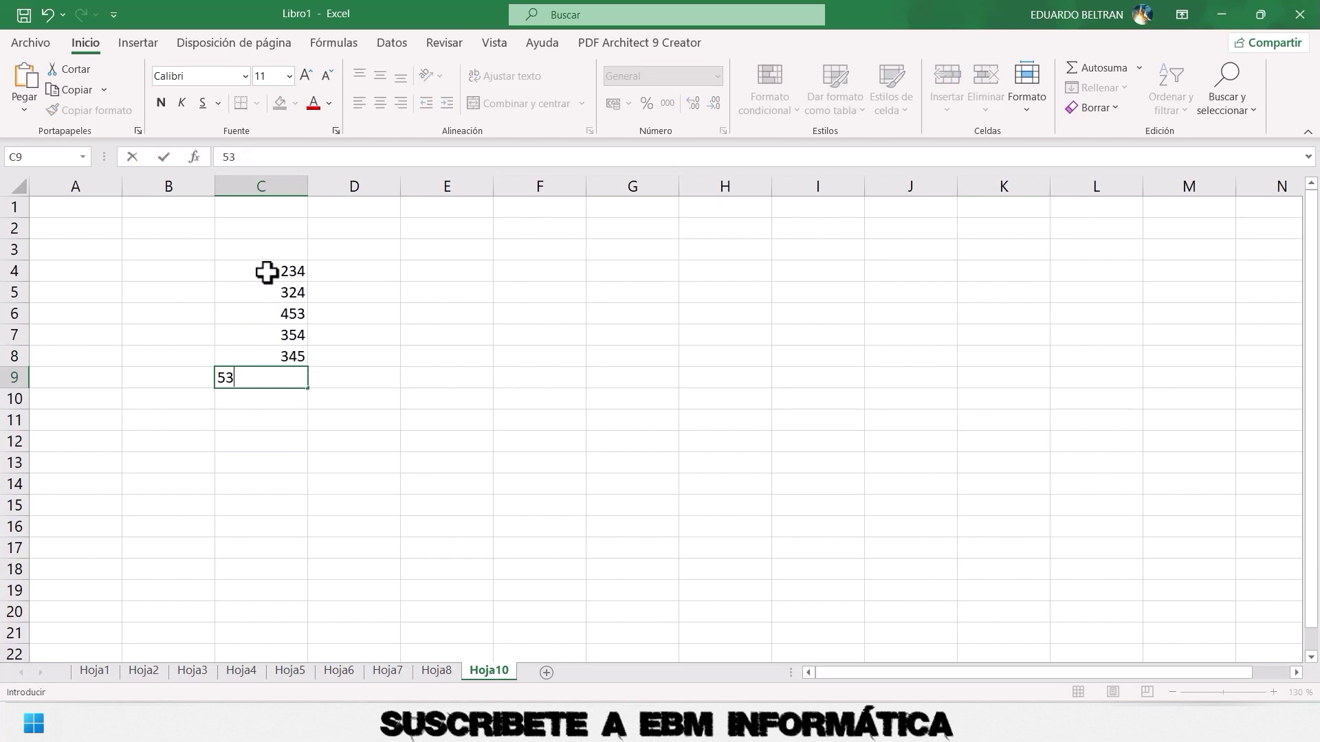
text(4)
key(Return)
text(345)
key(Return)
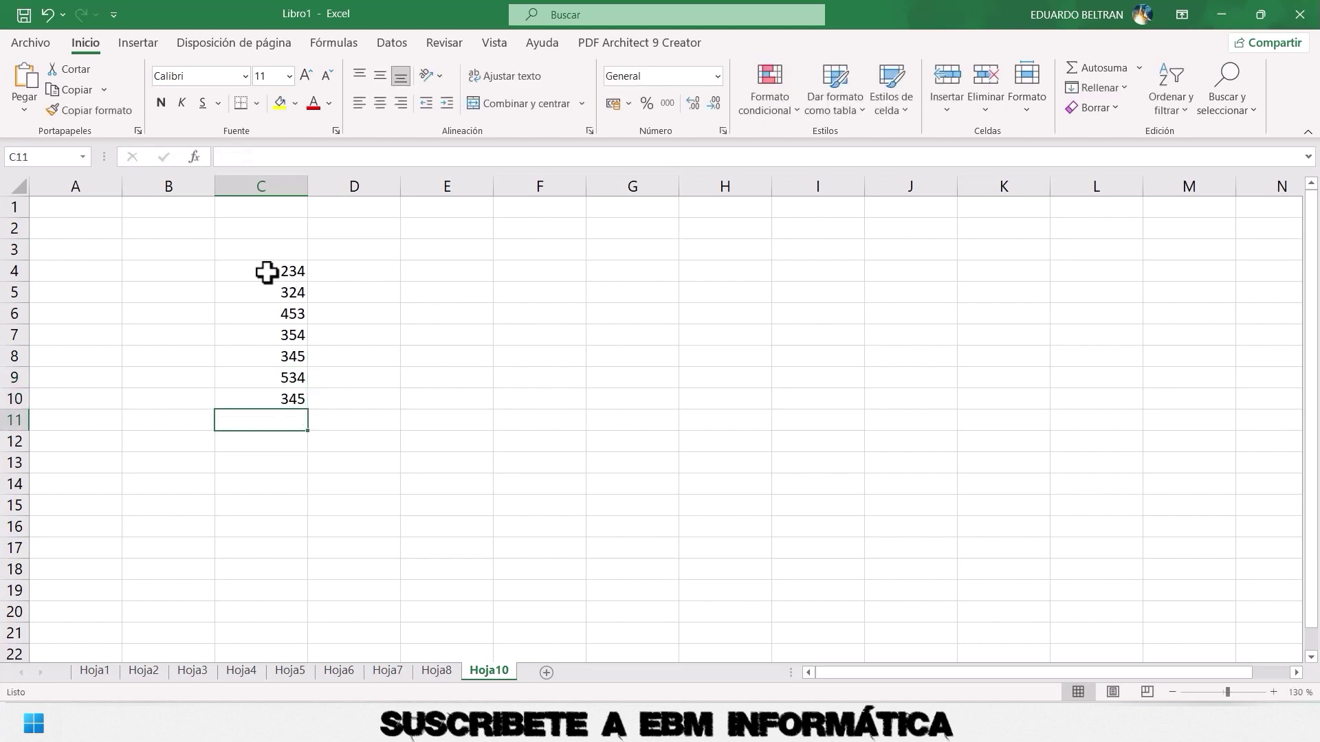
Step: Type the label NOTA in E7, then start a function in E4
key(Right)
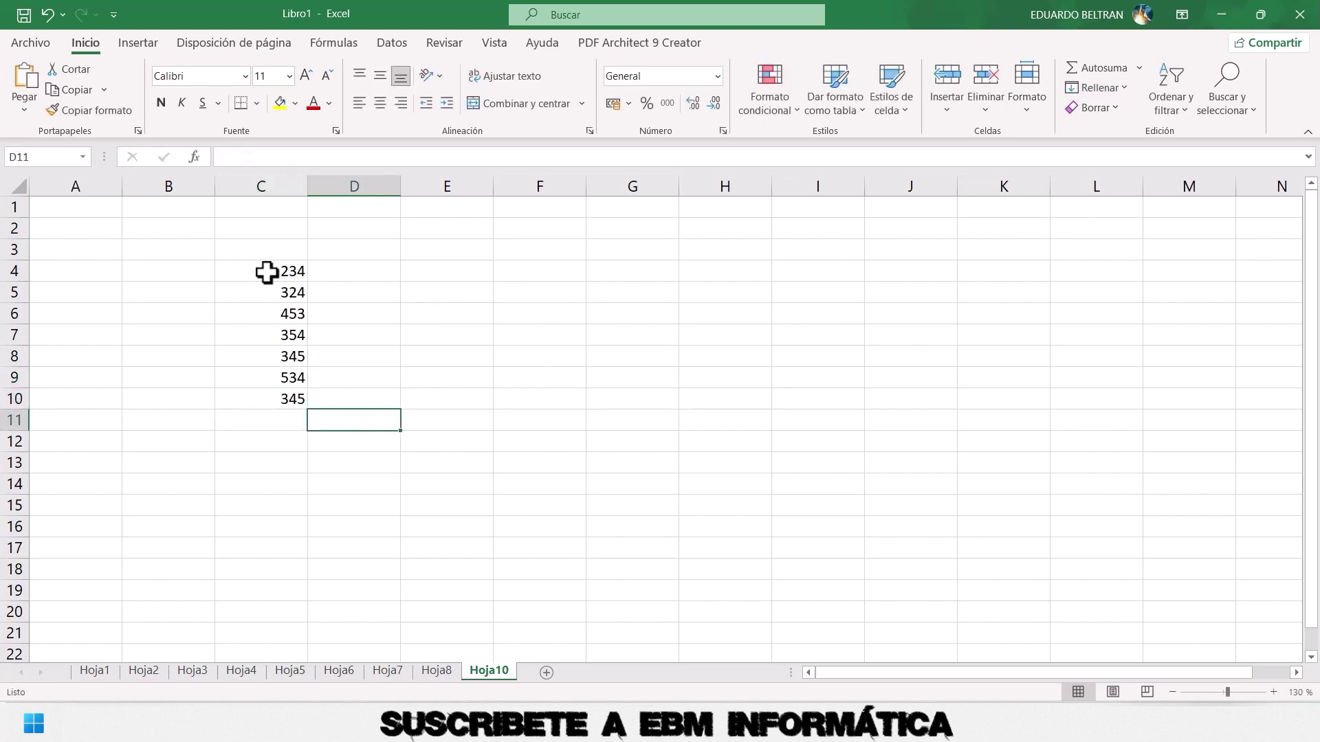
key(Right)
key(Up)
key(Up)
key(Up)
key(Up)
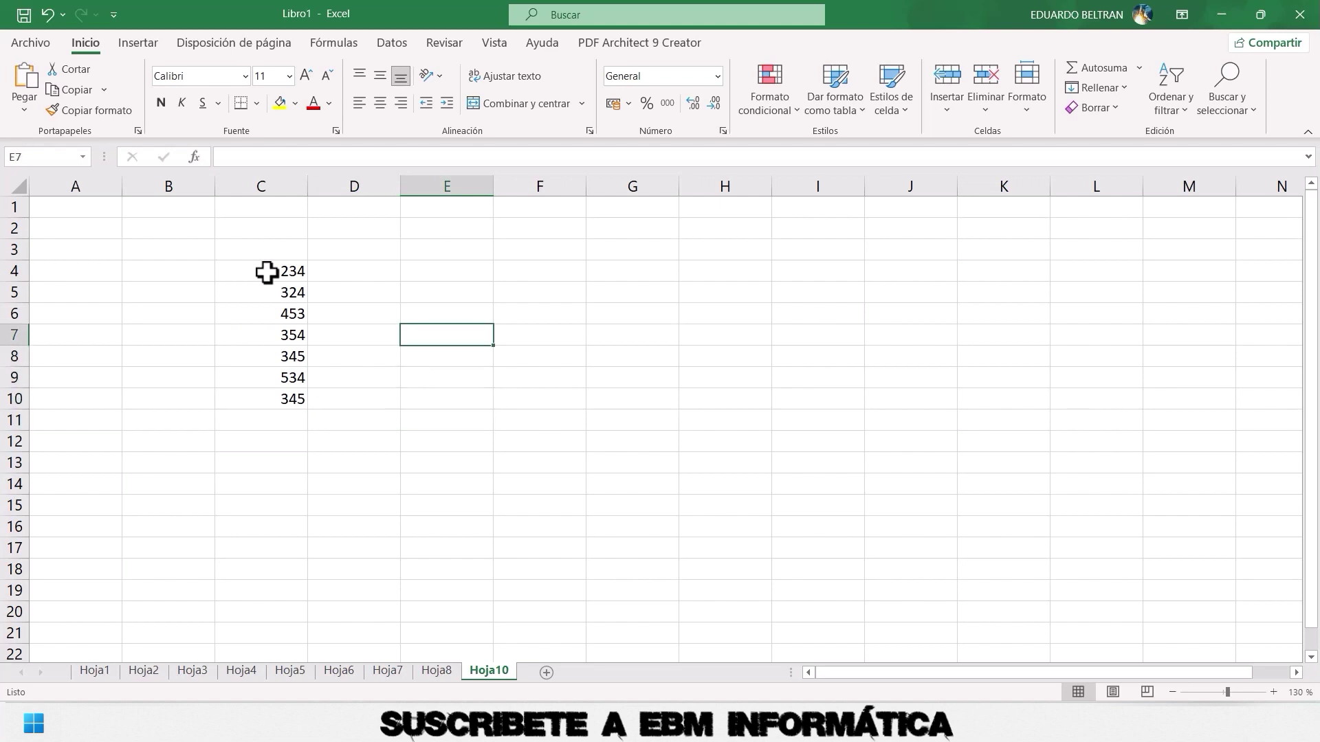
text(NORTA)
key(BackSpace)
text(A)
key(BackSpace)
key(BackSpace)
text(TA)
key(Up)
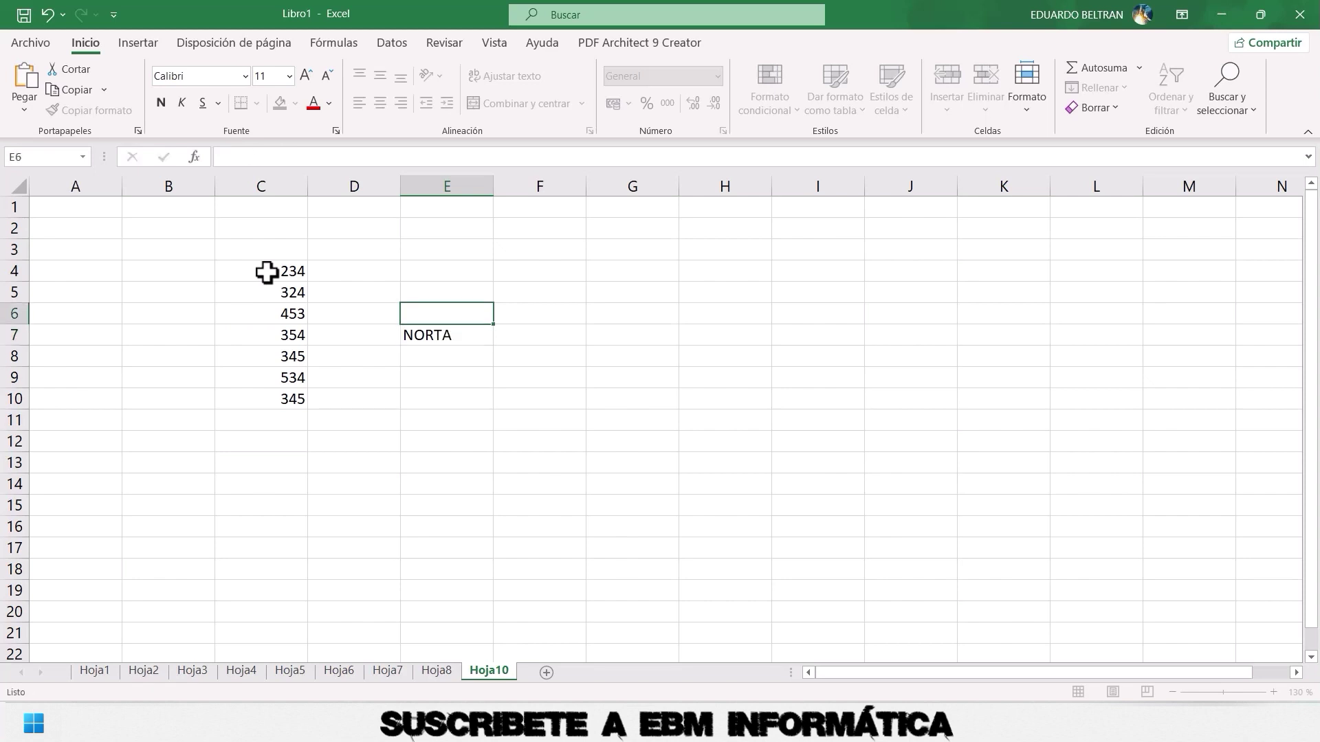
key(Up)
key(Down)
key(Down)
text(NOTA)
key(Up)
key(Up)
key(Up)
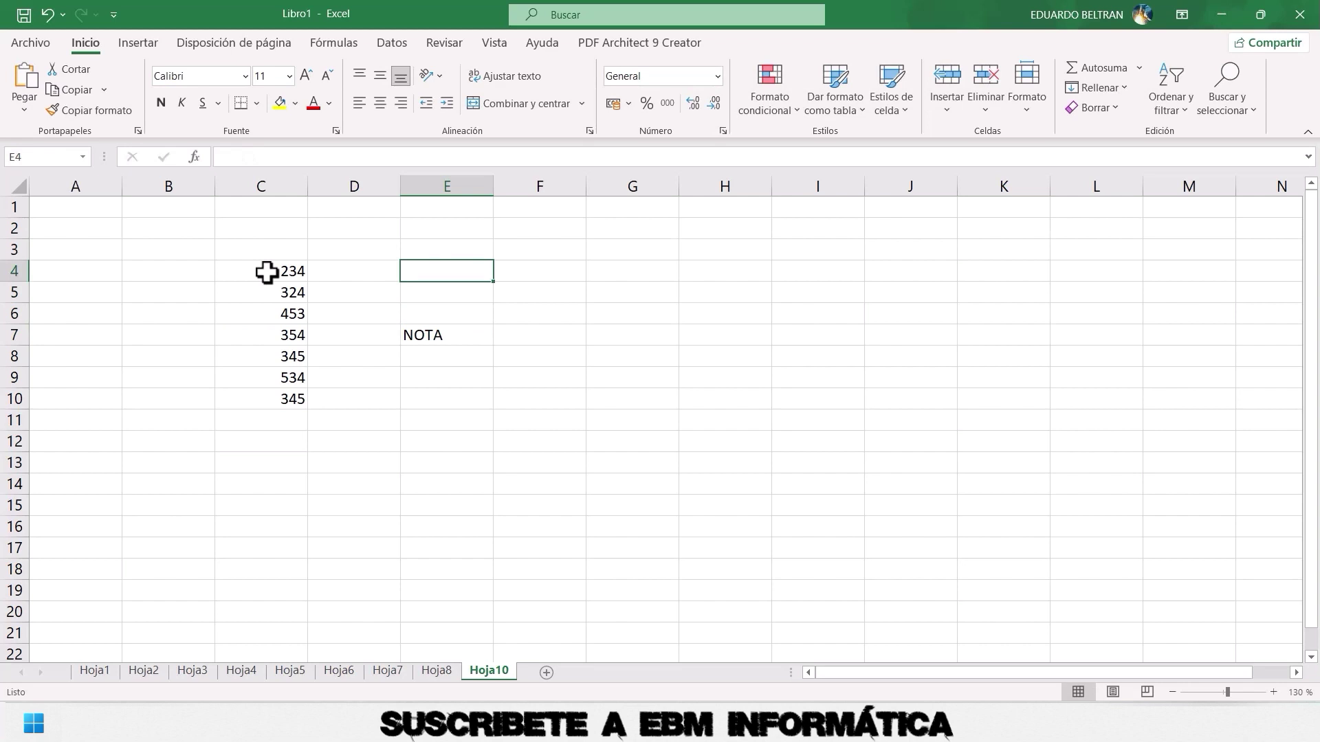
click(196, 164)
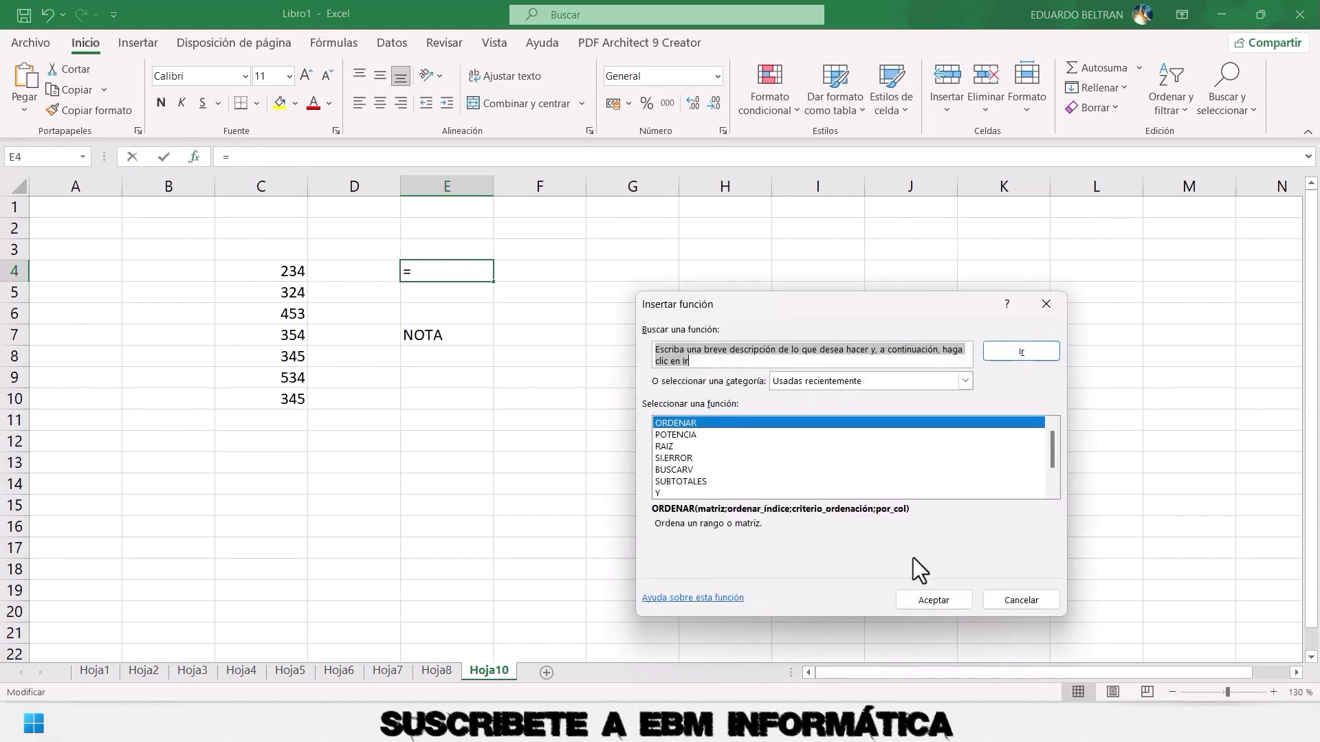
Step: Insert =ORDENAR(C4:C10) in E4, which hits the #¡DESBORDAMIENTO! error
click(926, 599)
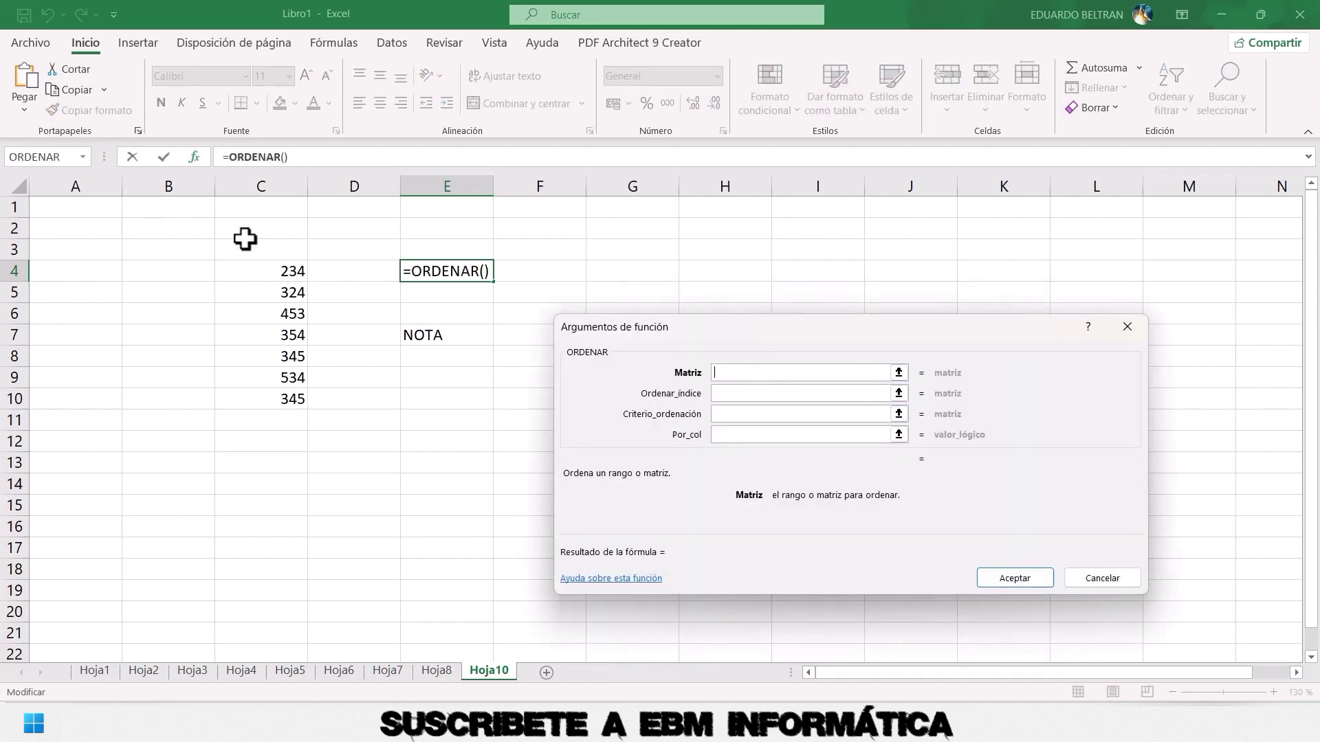
drag(289, 271, 289, 397)
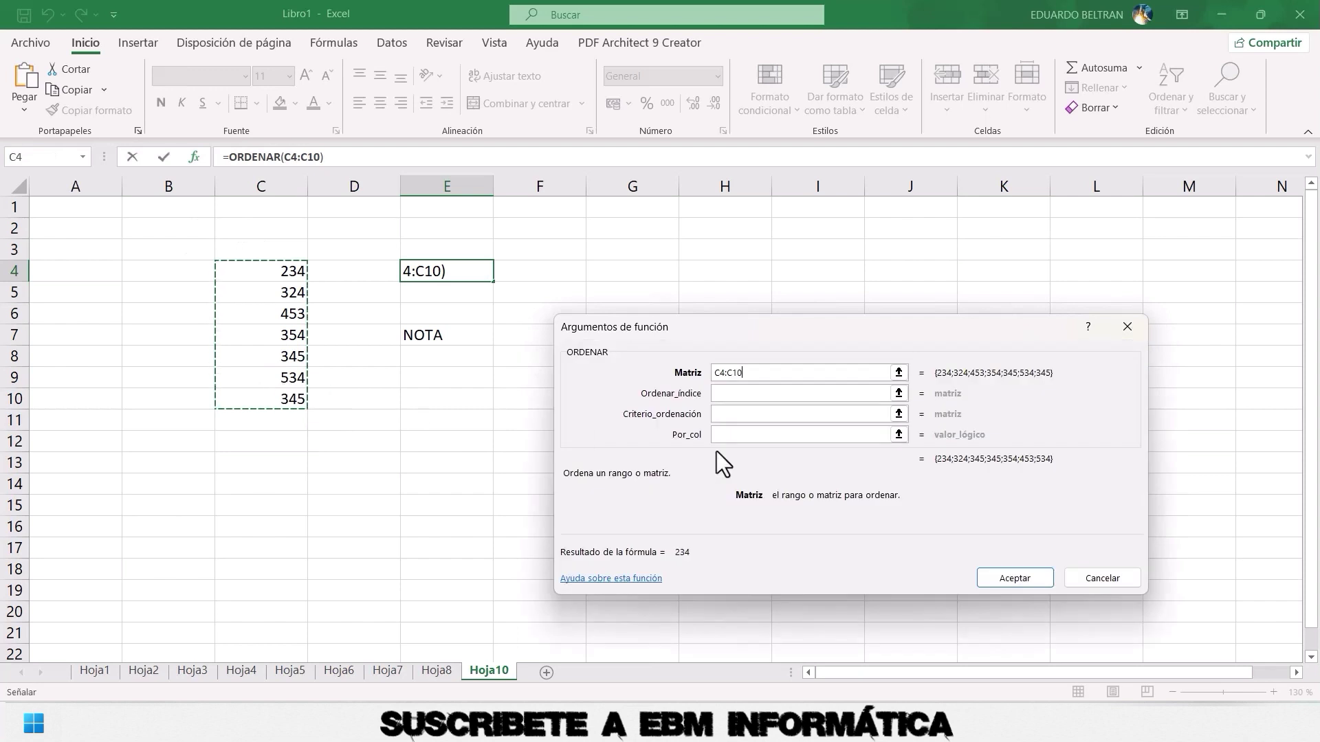
click(994, 576)
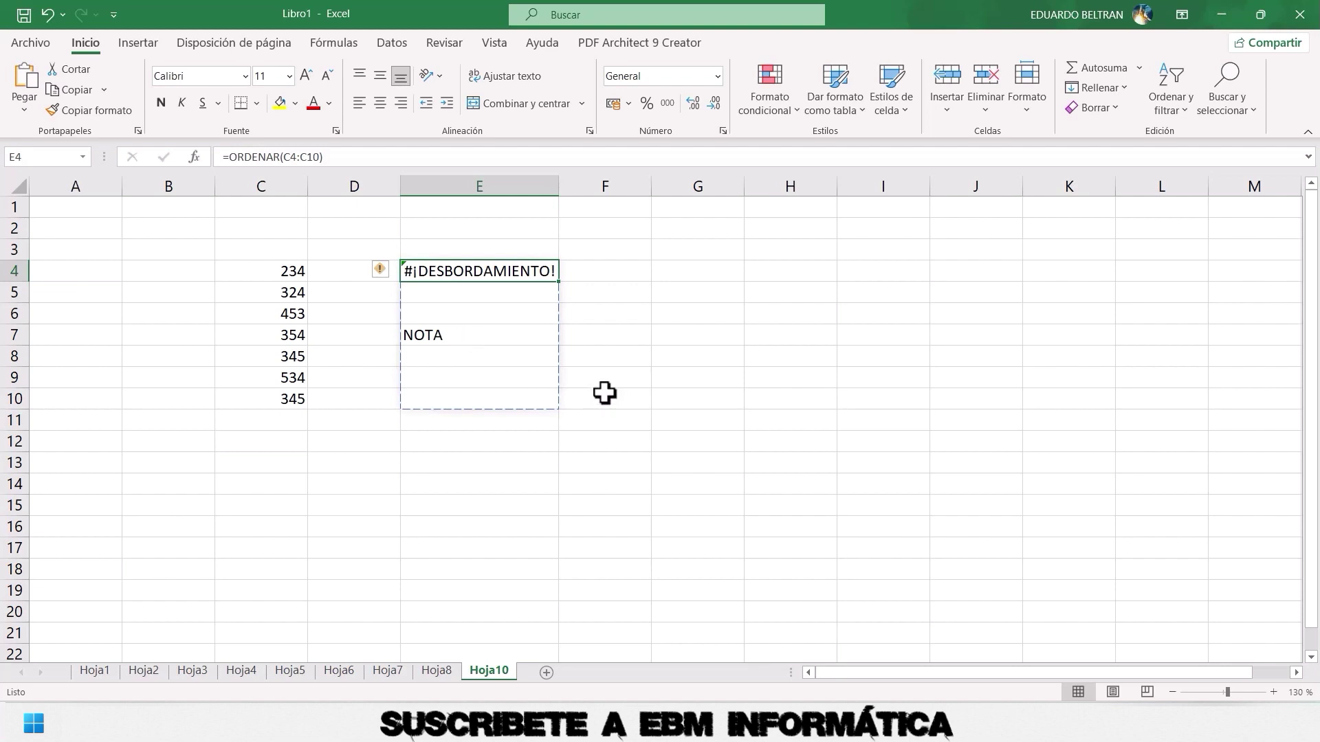
Step: Undo, clear NOTA from E7, and re-enter =ORDENAR(C4:C10) in E4 so it spills
key(ctrl+z)
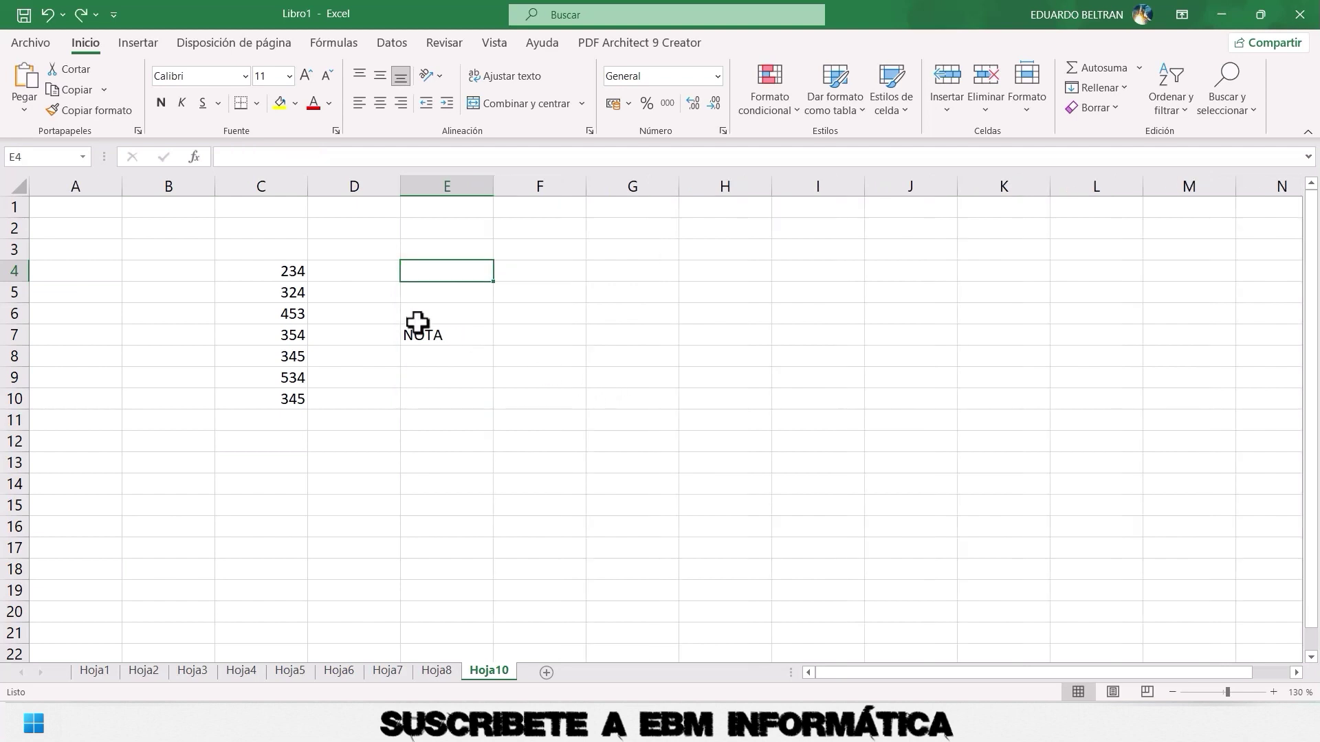
click(431, 334)
click(436, 269)
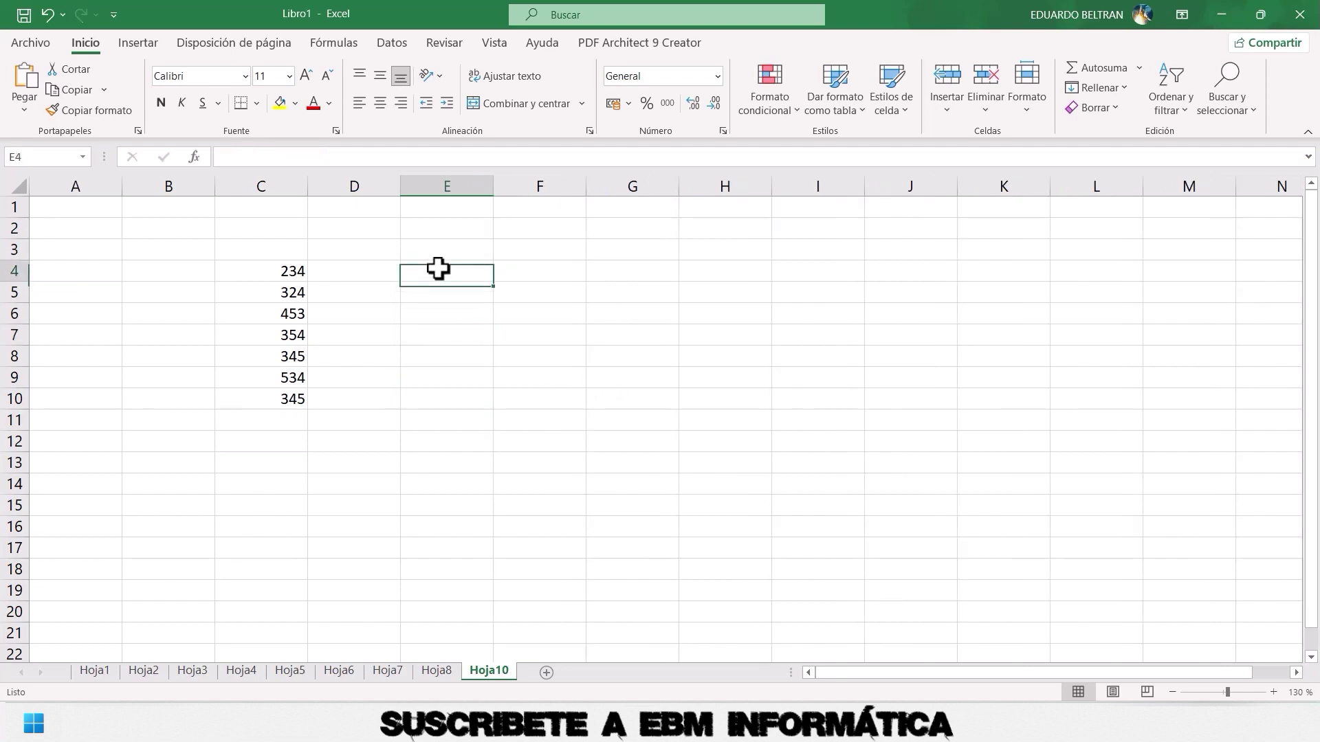
click(194, 157)
click(942, 604)
drag(291, 269, 294, 395)
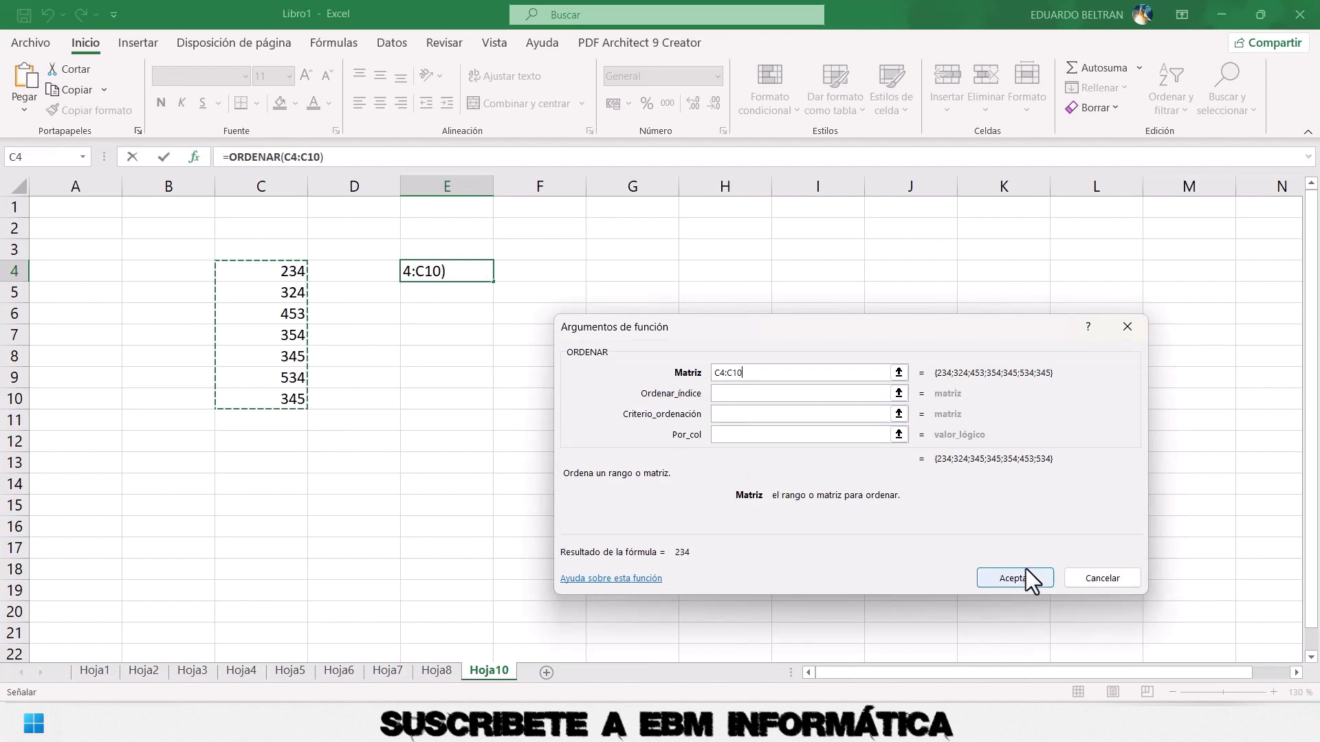
click(1025, 579)
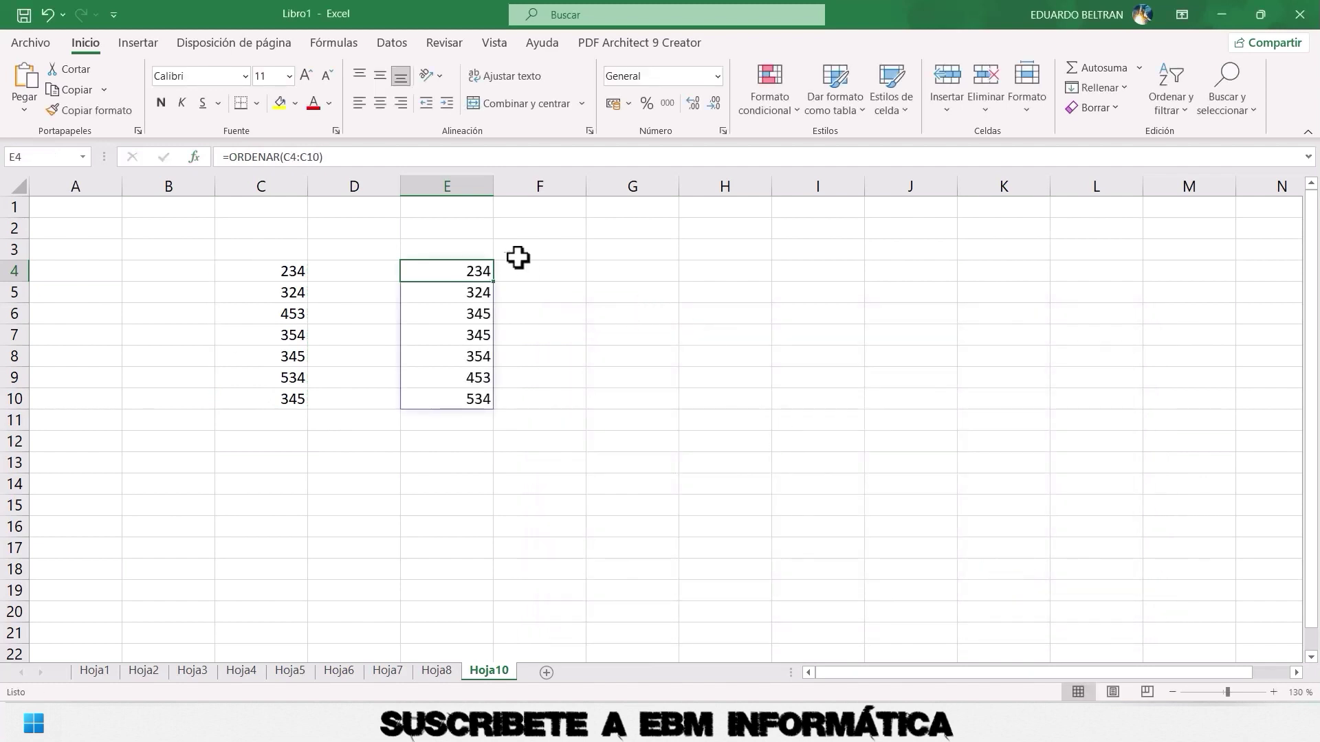